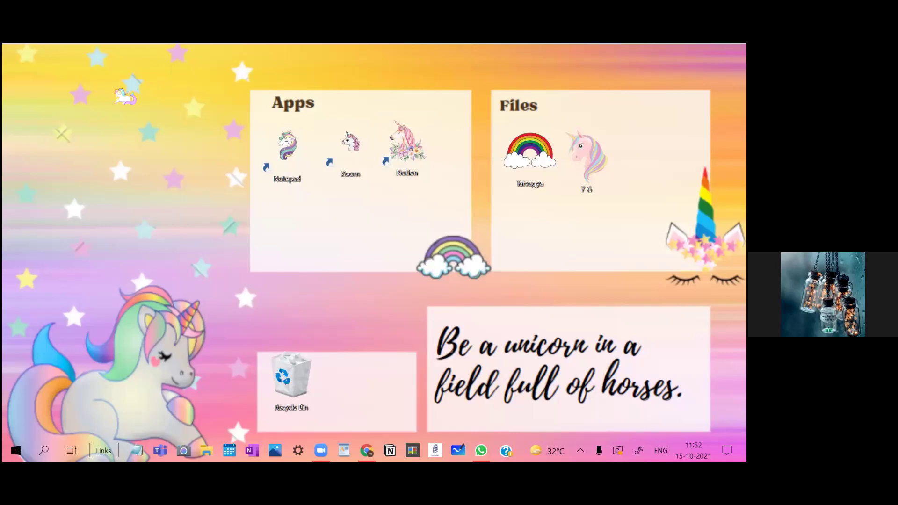
- Return to the Canva home page in Chrome and open Create a design
{"action": "key", "text": "XF86AudioLowerVolume"}
{"action": "key", "text": "XF86AudioLowerVolume"}
{"action": "key", "text": "XF86AudioLowerVolume"}
{"action": "key", "text": "XF86AudioLowerVolume"}
{"action": "mouse_move", "coordinate": [366, 450]}
{"action": "left_click", "coordinate": [367, 393]}
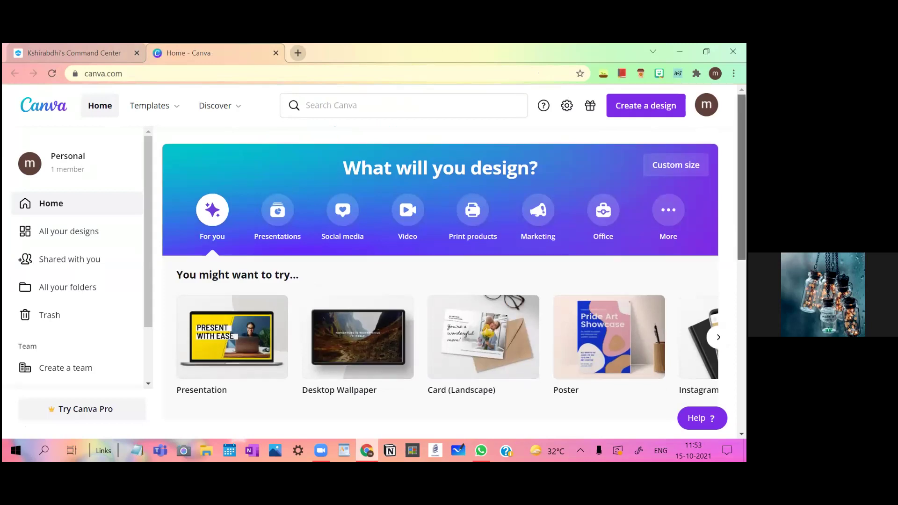
{"action": "scroll", "coordinate": [440, 281], "scroll_direction": "down", "scroll_amount": 2}
{"action": "scroll", "coordinate": [440, 281], "scroll_direction": "down", "scroll_amount": 3}
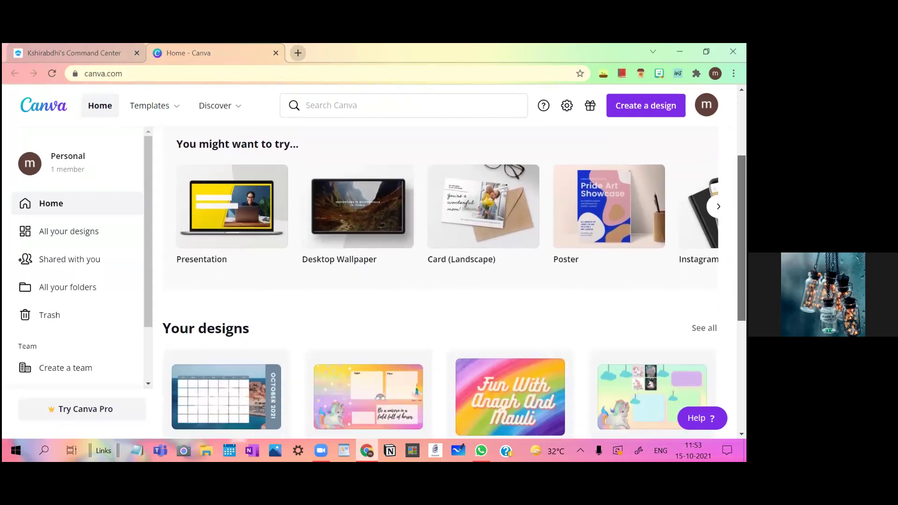
{"action": "scroll", "coordinate": [441, 281], "scroll_direction": "down", "scroll_amount": 3}
{"action": "scroll", "coordinate": [440, 280], "scroll_direction": "down", "scroll_amount": 2}
{"action": "scroll", "coordinate": [440, 280], "scroll_direction": "up", "scroll_amount": 3}
{"action": "scroll", "coordinate": [439, 280], "scroll_direction": "up", "scroll_amount": 1}
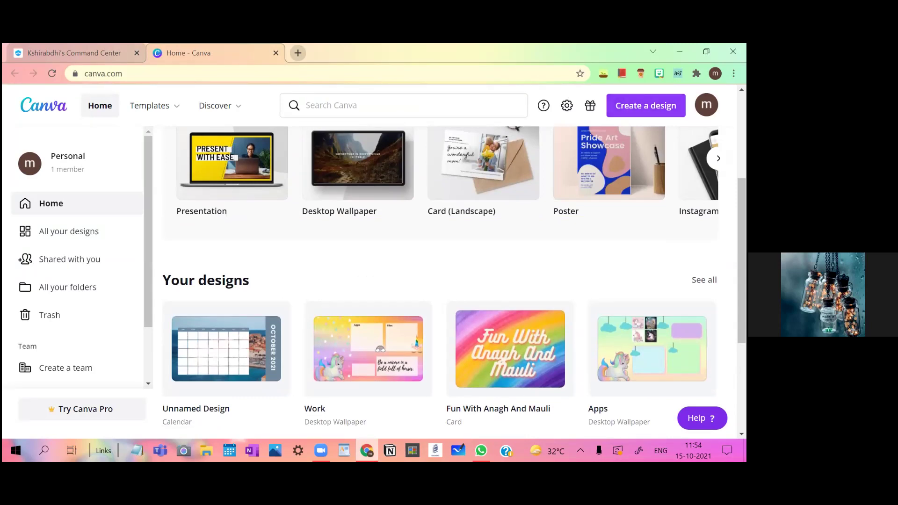
{"action": "left_click", "coordinate": [645, 105]}
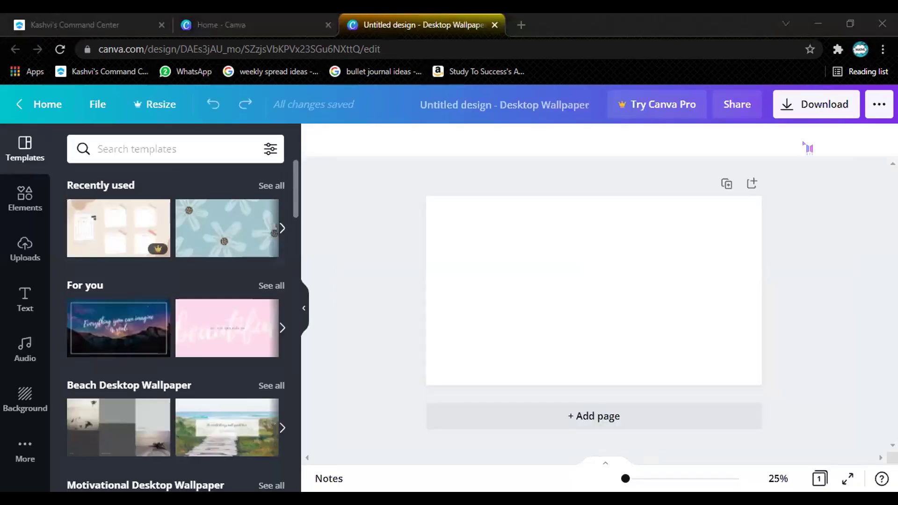
- Start a blank Desktop Wallpaper design with the Elements library open
{"action": "left_click", "coordinate": [24, 199]}
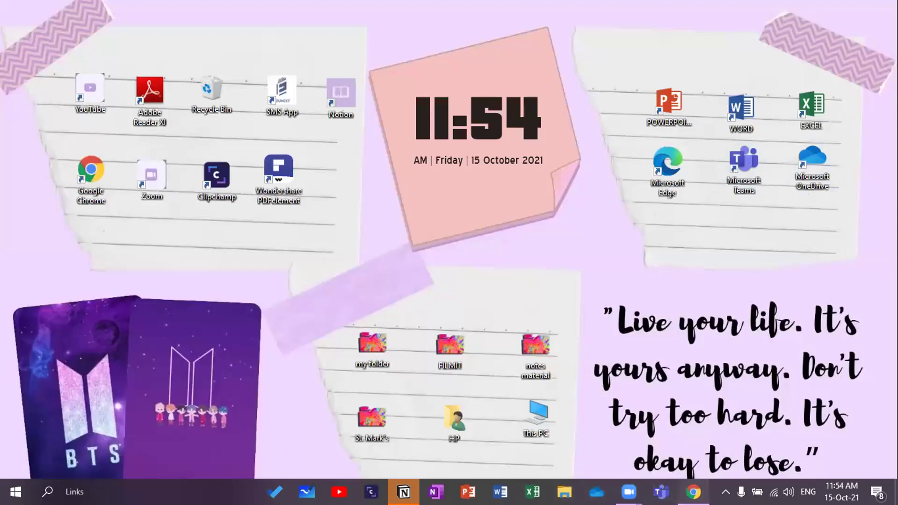
{"action": "left_click", "coordinate": [694, 491]}
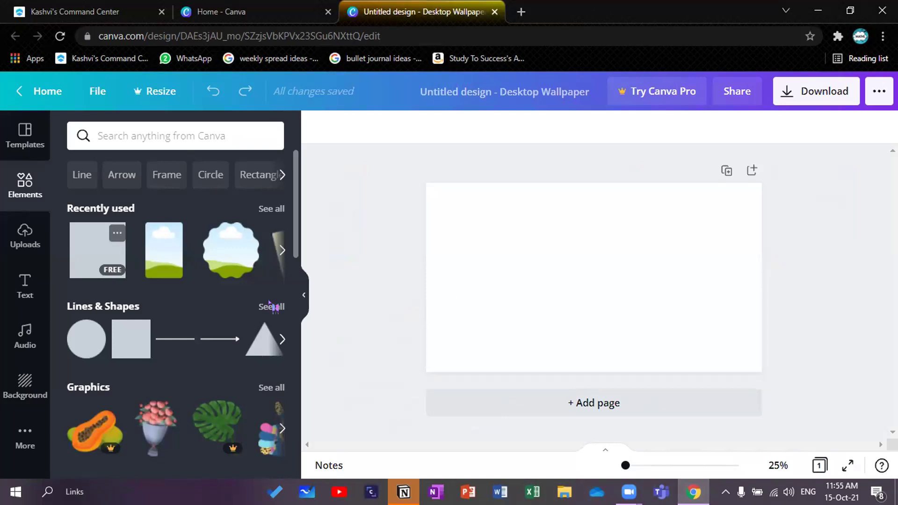
- Add a square from Lines & Shapes, moved to the upper-left and shrunk
{"action": "left_click", "coordinate": [271, 307]}
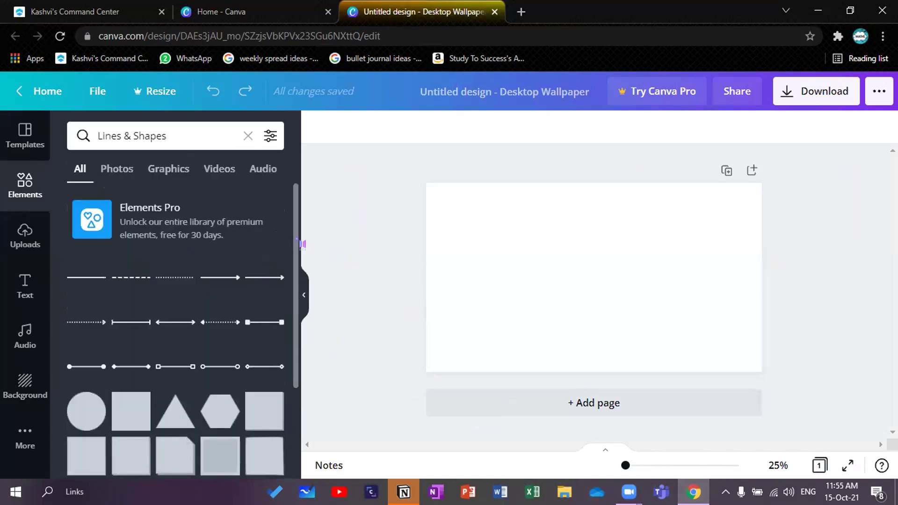
{"action": "scroll", "coordinate": [210, 316], "scroll_direction": "down", "scroll_amount": 3}
{"action": "scroll", "coordinate": [210, 316], "scroll_direction": "down", "scroll_amount": 2}
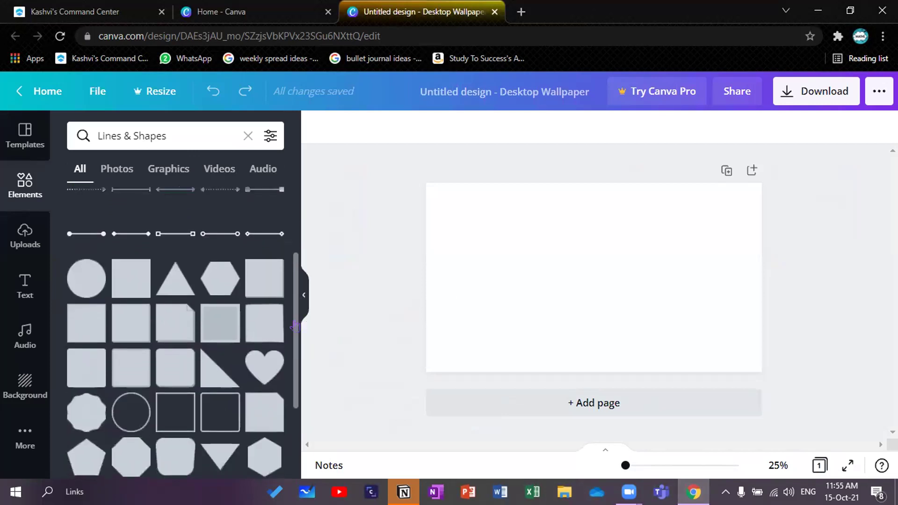
{"action": "left_click", "coordinate": [131, 368]}
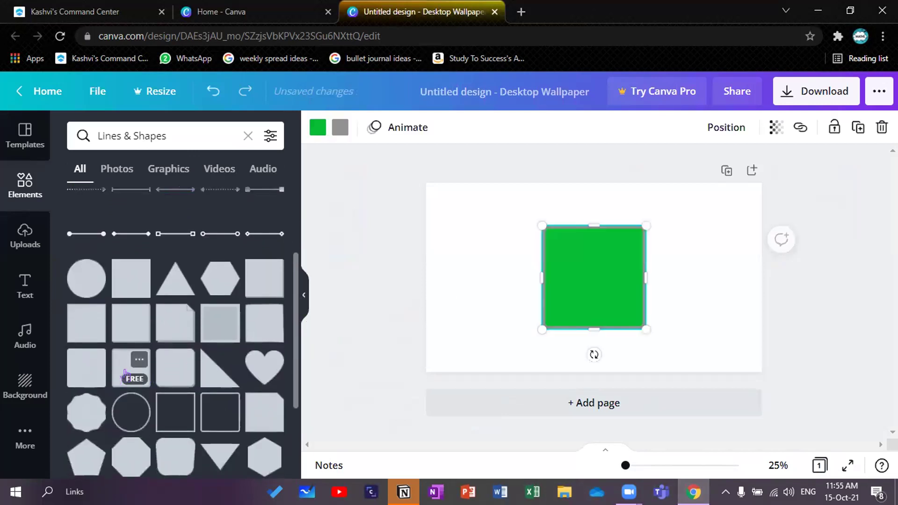
{"action": "left_click_drag", "start_coordinate": [593, 277], "coordinate": [491, 244]}
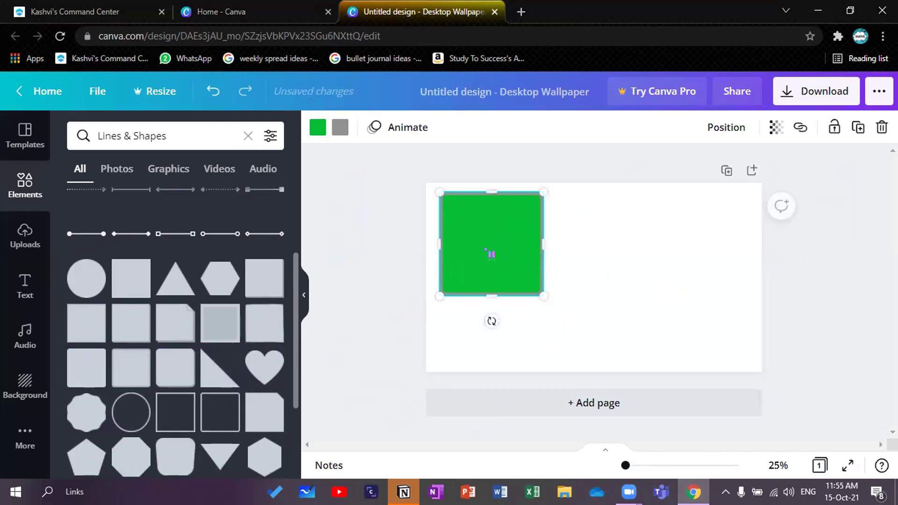
{"action": "left_click_drag", "start_coordinate": [542, 294], "coordinate": [492, 257]}
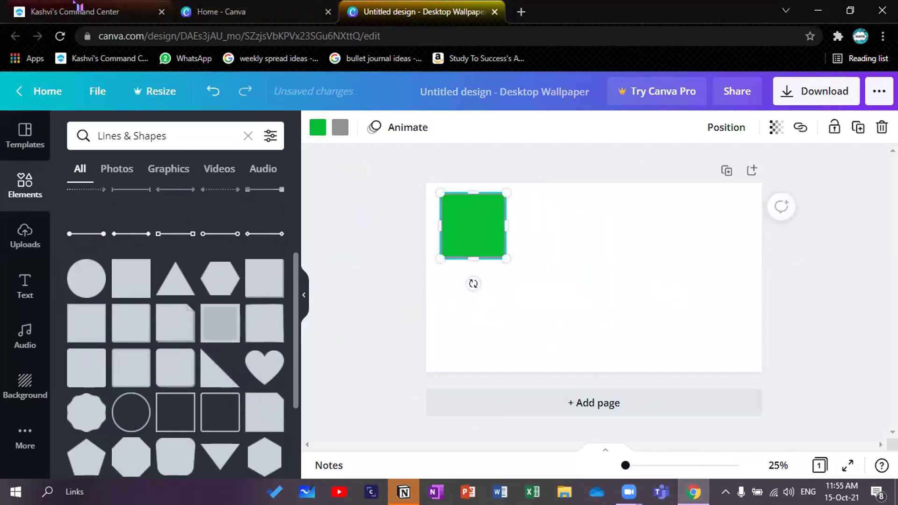
{"action": "left_click", "coordinate": [77, 12]}
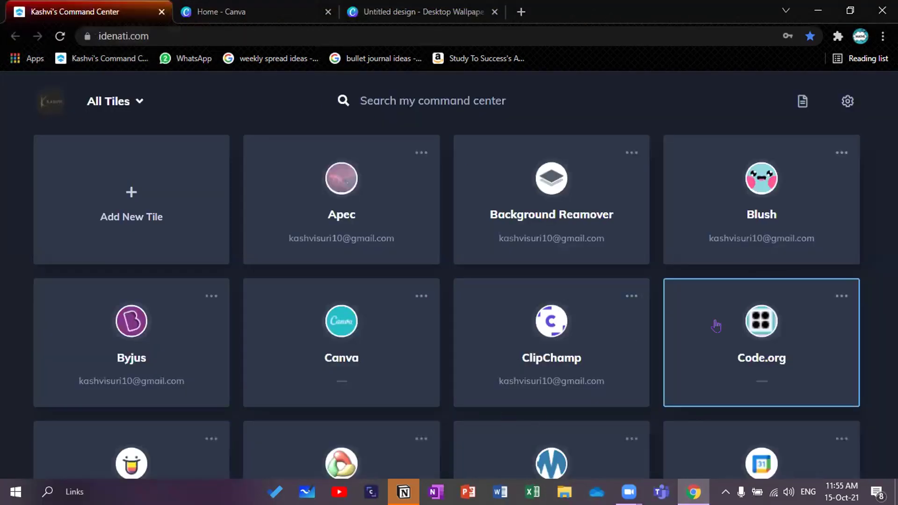
- Browse Color Hunt's palette gallery, then return to the wallpaper design
{"action": "left_click", "coordinate": [179, 459]}
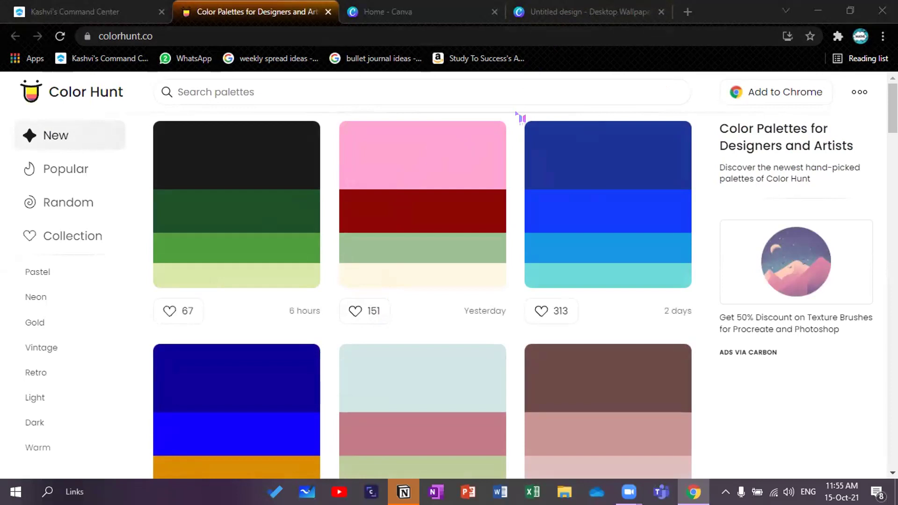
{"action": "left_click", "coordinate": [590, 11]}
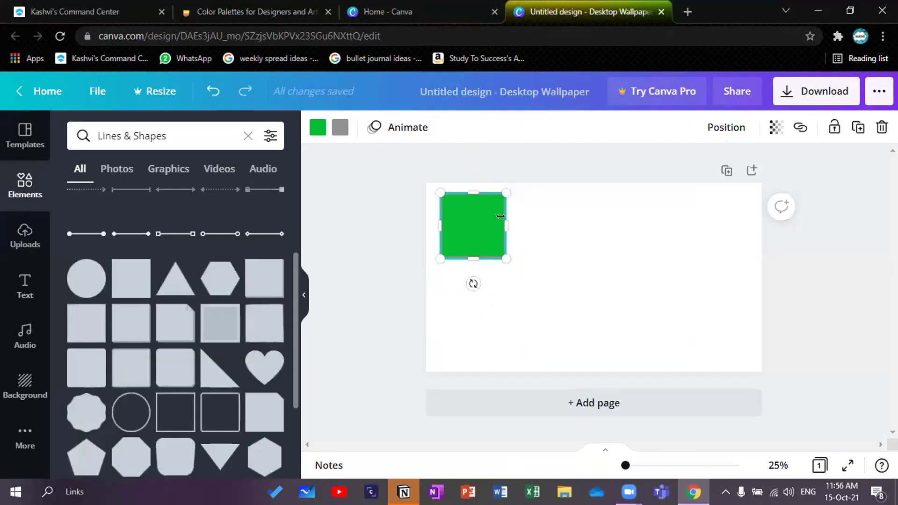
- Copy pink #ED50F1 from Color Hunt's pink palettes and fill the square with it
{"action": "left_click", "coordinate": [311, 7]}
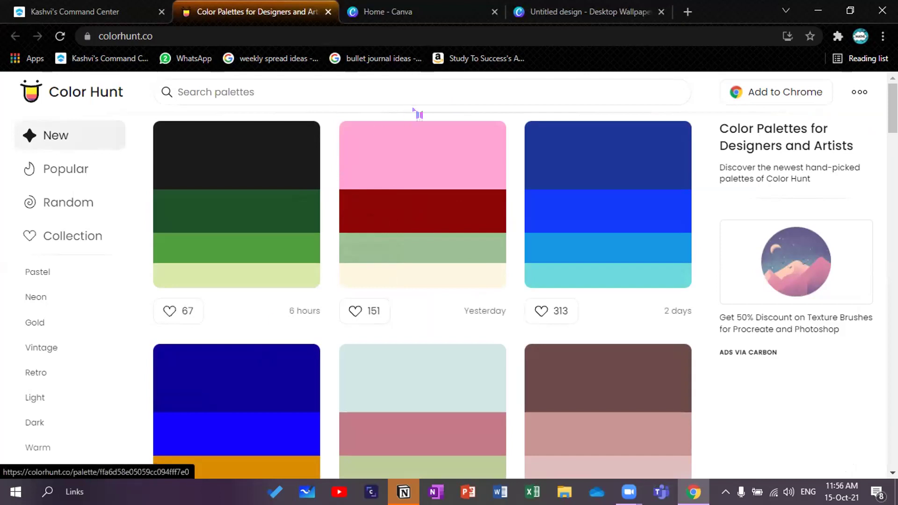
{"action": "left_click", "coordinate": [432, 92]}
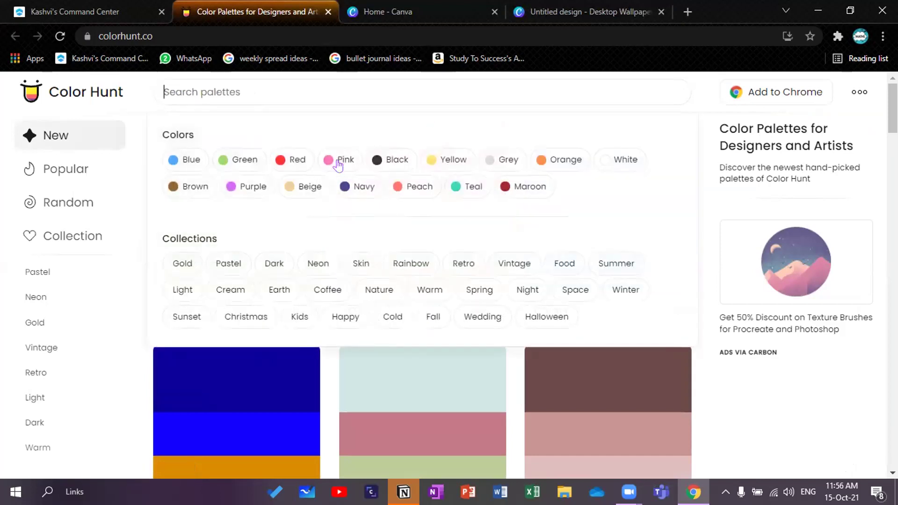
{"action": "left_click", "coordinate": [338, 161]}
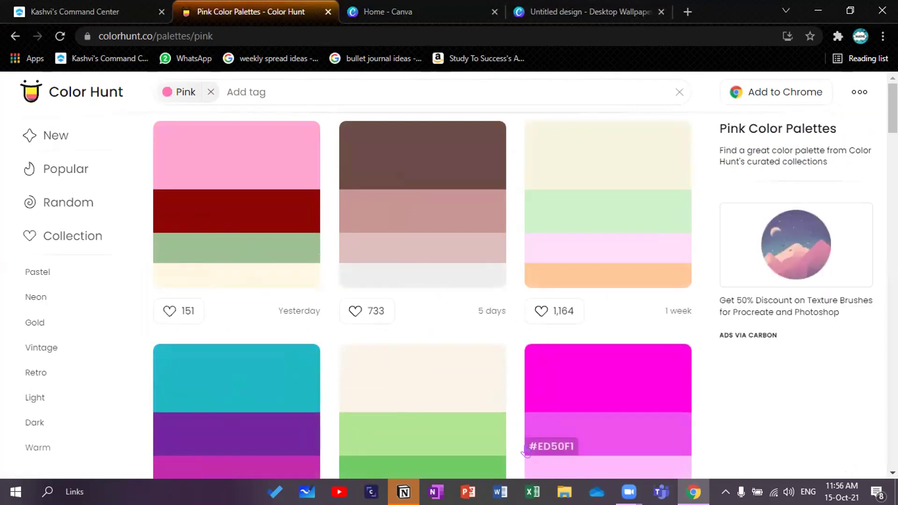
{"action": "left_click", "coordinate": [551, 447]}
{"action": "left_click", "coordinate": [575, 11]}
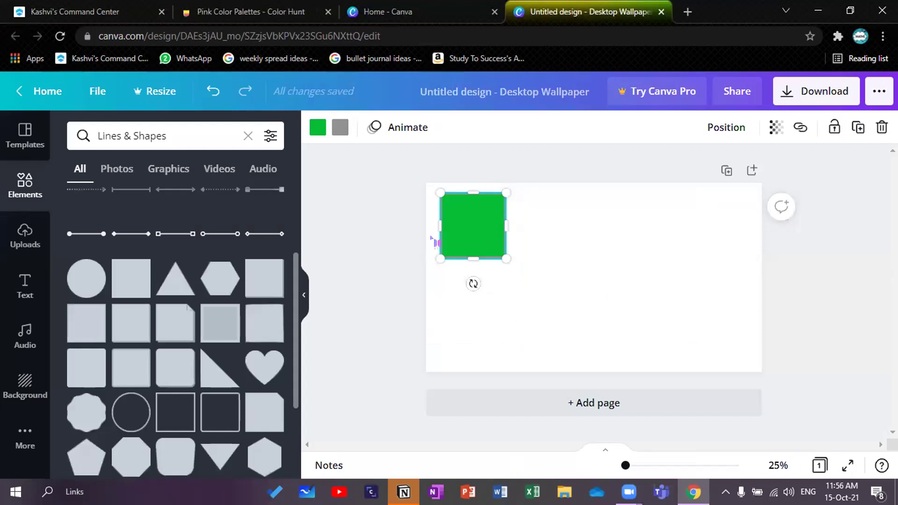
{"action": "left_click", "coordinate": [317, 127]}
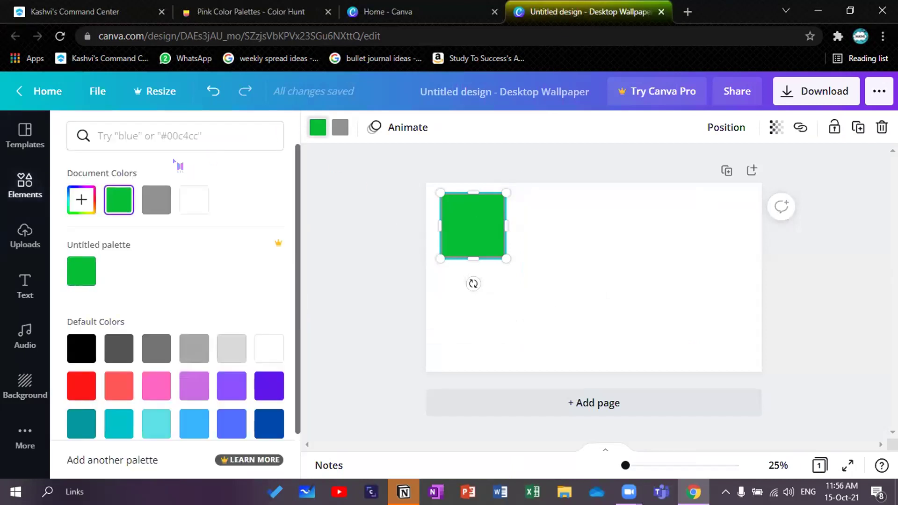
{"action": "left_click", "coordinate": [175, 136]}
{"action": "key", "text": "ctrl+v"}
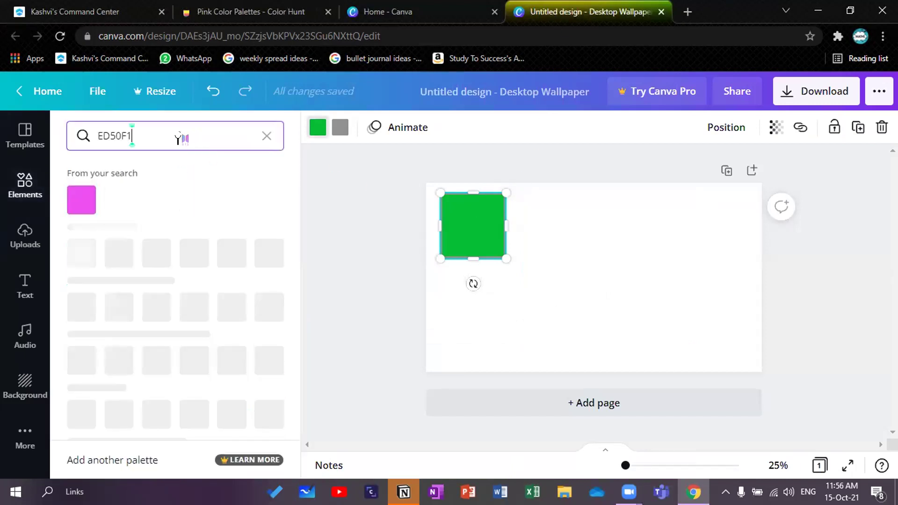
{"action": "left_click", "coordinate": [81, 199]}
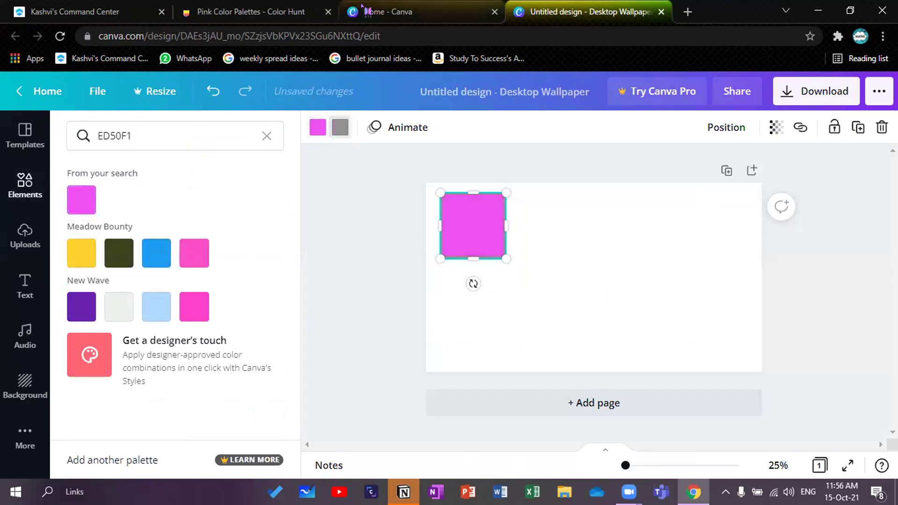
- Copy black #000000 from Color Hunt and give the pink square a black border
{"action": "left_click", "coordinate": [388, 11]}
{"action": "left_click", "coordinate": [239, 11]}
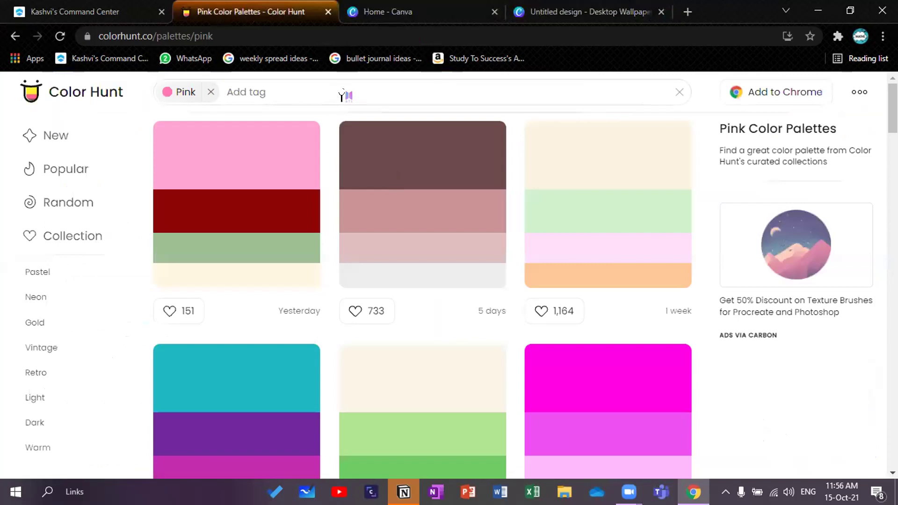
{"action": "left_click", "coordinate": [344, 92]}
{"action": "left_click", "coordinate": [389, 160]}
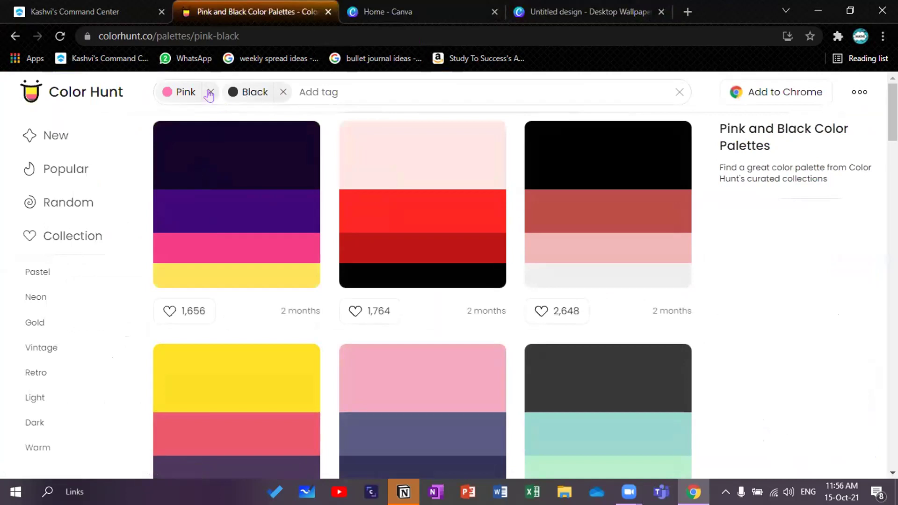
{"action": "left_click", "coordinate": [209, 92]}
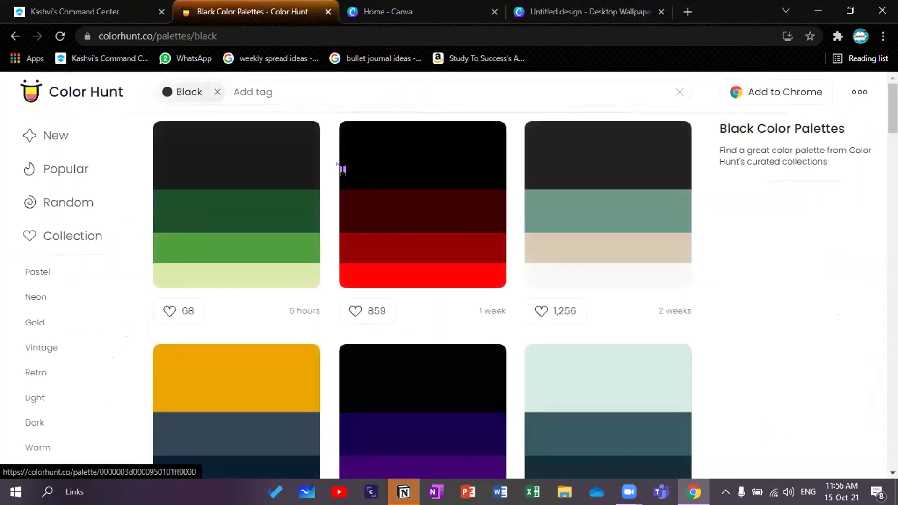
{"action": "left_click", "coordinate": [344, 176]}
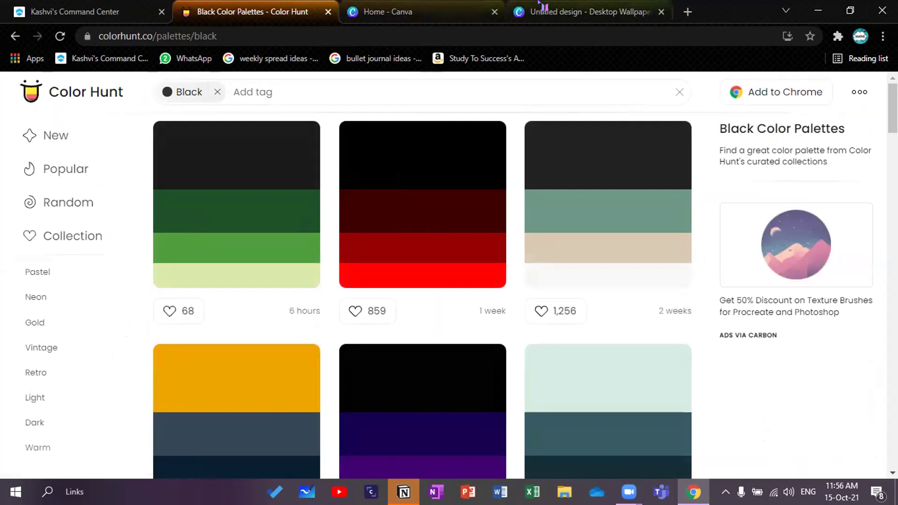
{"action": "left_click", "coordinate": [590, 12]}
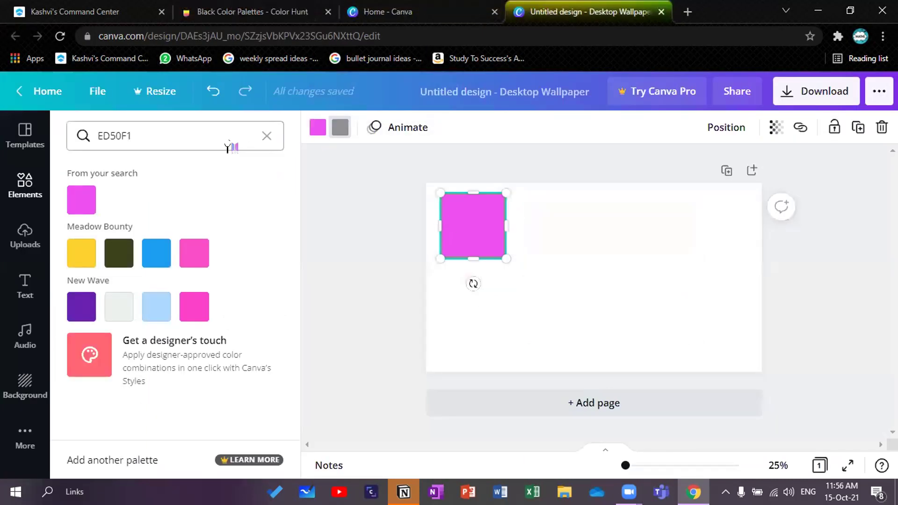
{"action": "left_click", "coordinate": [175, 135]}
{"action": "key", "text": "BackSpace"}
{"action": "key", "text": "BackSpace"}
{"action": "key", "text": "BackSpace"}
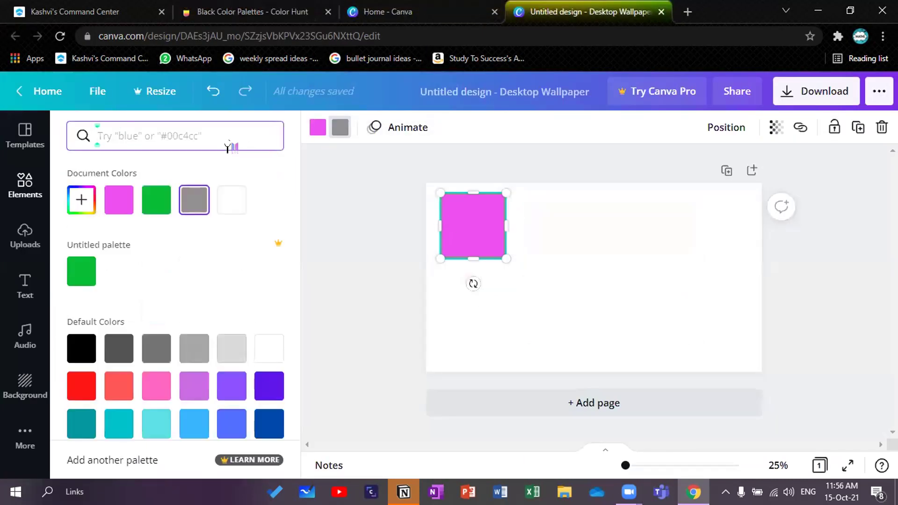
{"action": "key", "text": "ctrl+v"}
{"action": "left_click", "coordinate": [82, 199]}
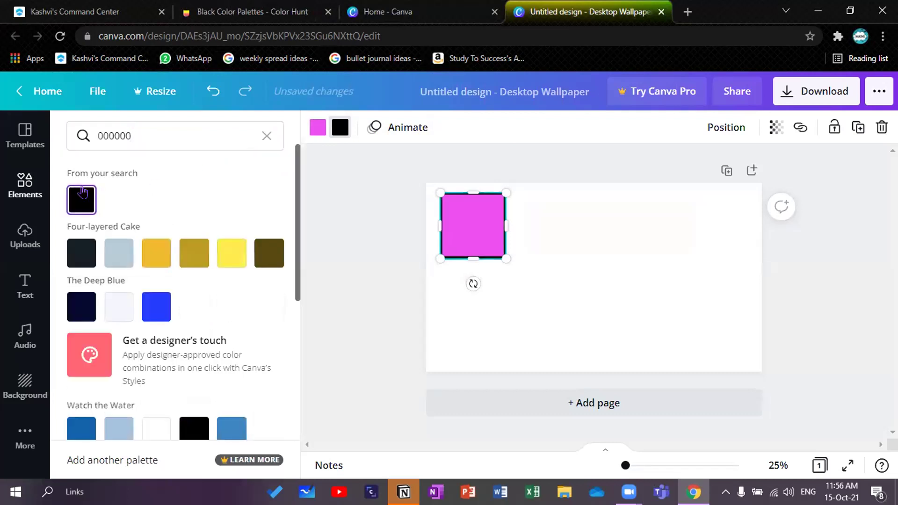
{"action": "left_click", "coordinate": [358, 177]}
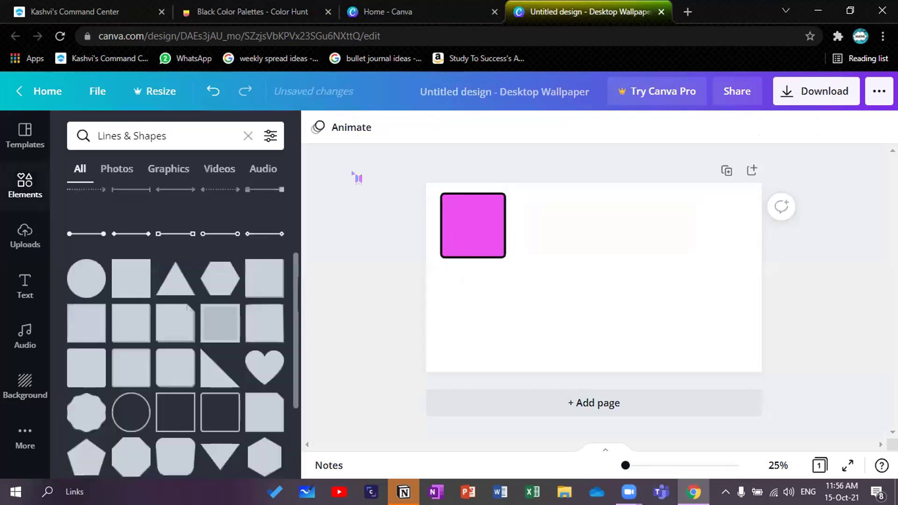
{"action": "left_click", "coordinate": [492, 249]}
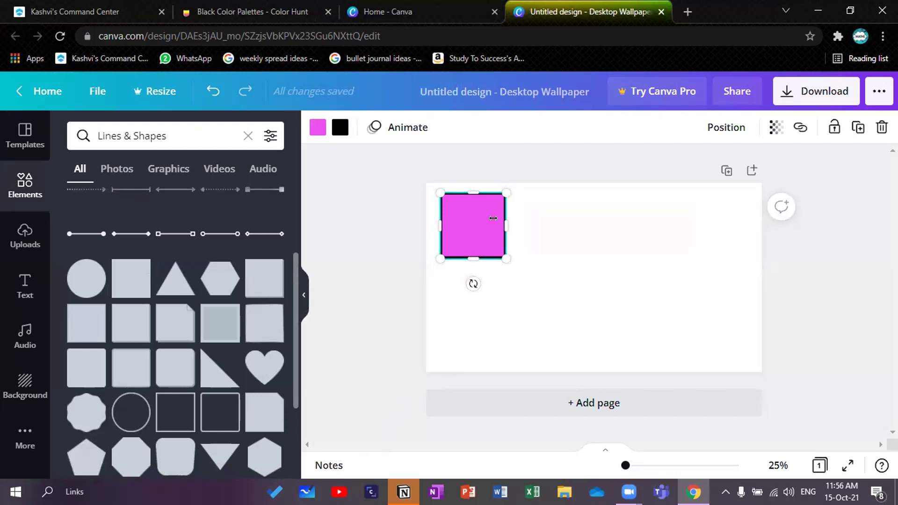
- Widen the pink square into a rectangle and duplicate it, moving a copy to the top right
{"action": "mouse_move", "coordinate": [504, 227]}
{"action": "left_mouse_down"}
{"action": "mouse_move", "coordinate": [545, 208]}
{"action": "mouse_move", "coordinate": [533, 206]}
{"action": "left_mouse_up"}
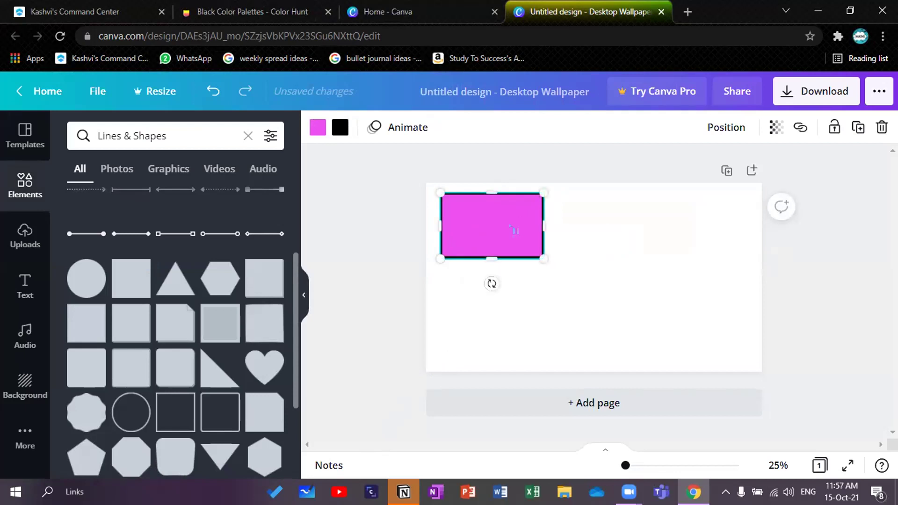
{"action": "key", "text": "ctrl+d"}
{"action": "mouse_move", "coordinate": [516, 230]}
{"action": "left_mouse_down"}
{"action": "mouse_move", "coordinate": [717, 223]}
{"action": "mouse_move", "coordinate": [601, 316]}
{"action": "left_mouse_up"}
{"action": "key", "text": "ctrl+d"}
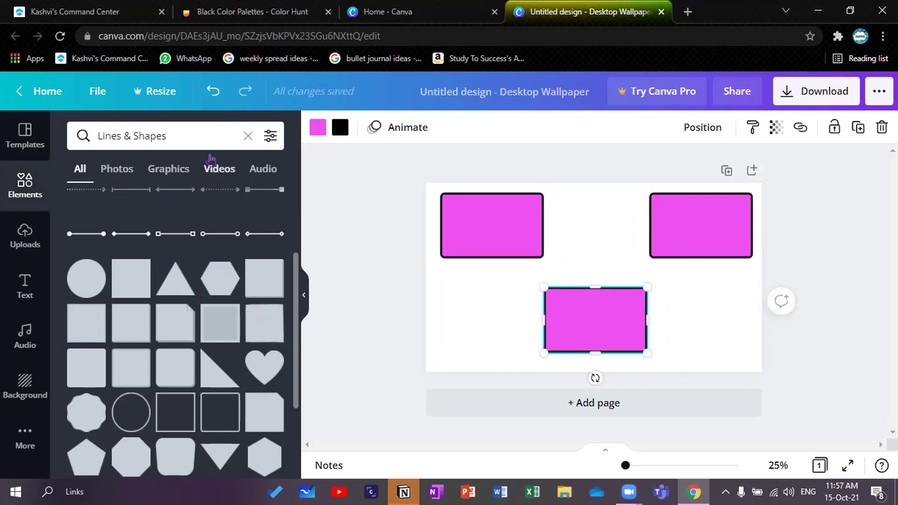
{"action": "left_click", "coordinate": [247, 136]}
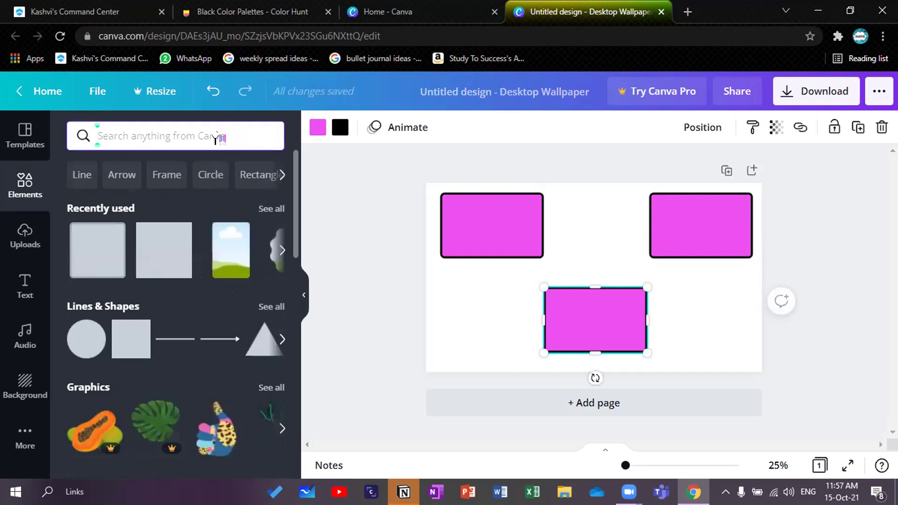
{"action": "type", "text": "t"}
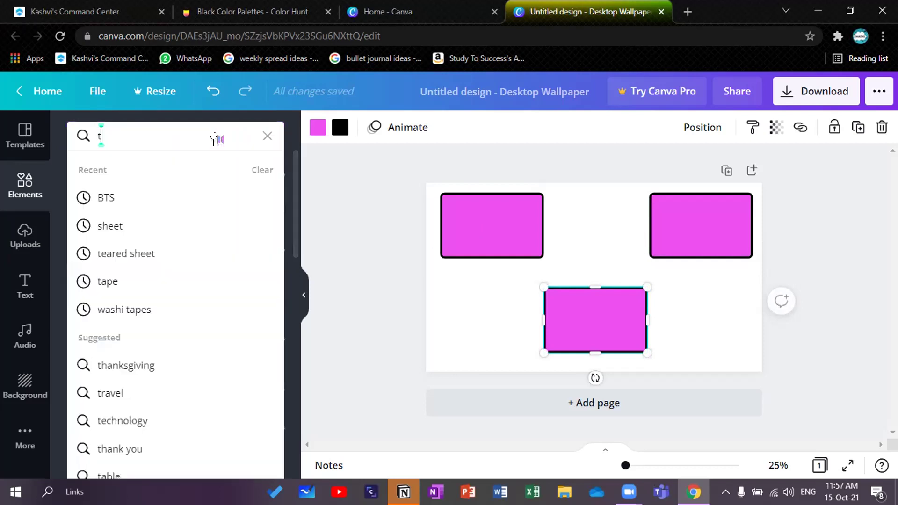
{"action": "type", "text": "a"}
- Add the green zigzag tape graphic from a 'tape' elements search
{"action": "left_click", "coordinate": [177, 198]}
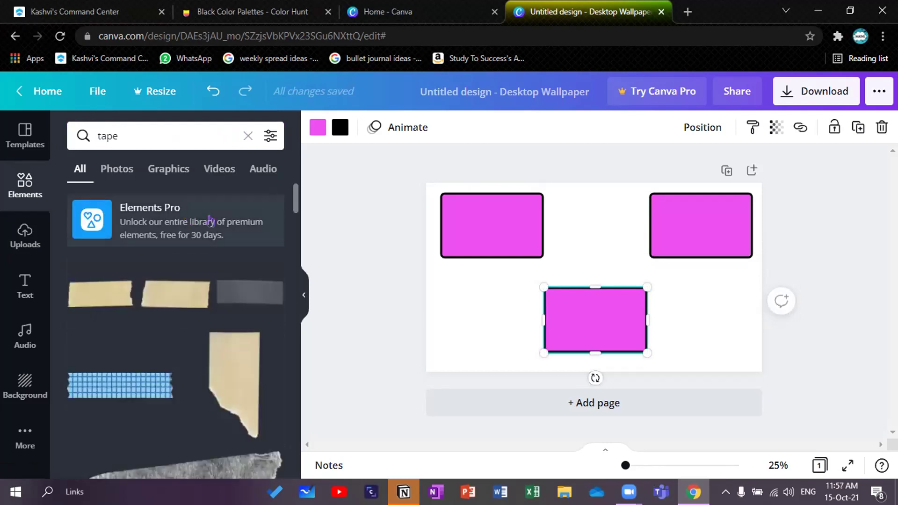
{"action": "left_click", "coordinate": [169, 168]}
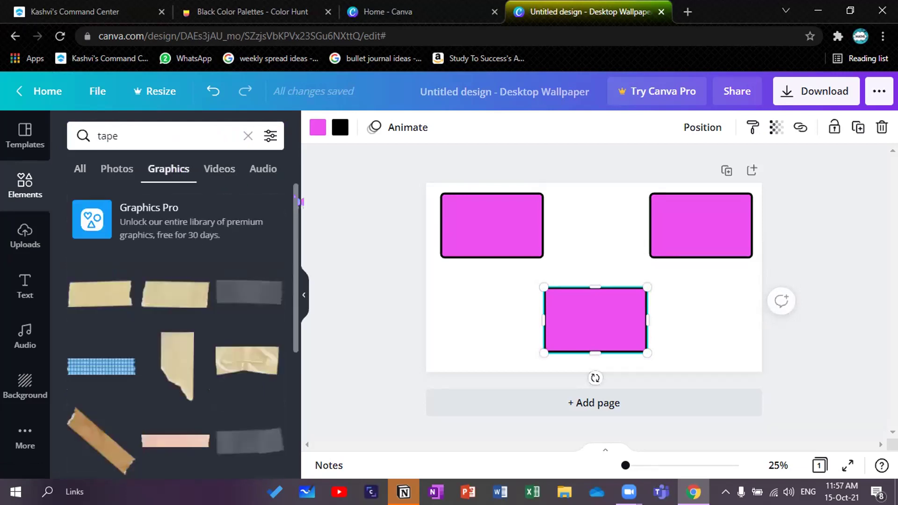
{"action": "scroll", "coordinate": [290, 209], "scroll_direction": "down", "scroll_amount": 1}
{"action": "scroll", "coordinate": [290, 208], "scroll_direction": "down", "scroll_amount": 3}
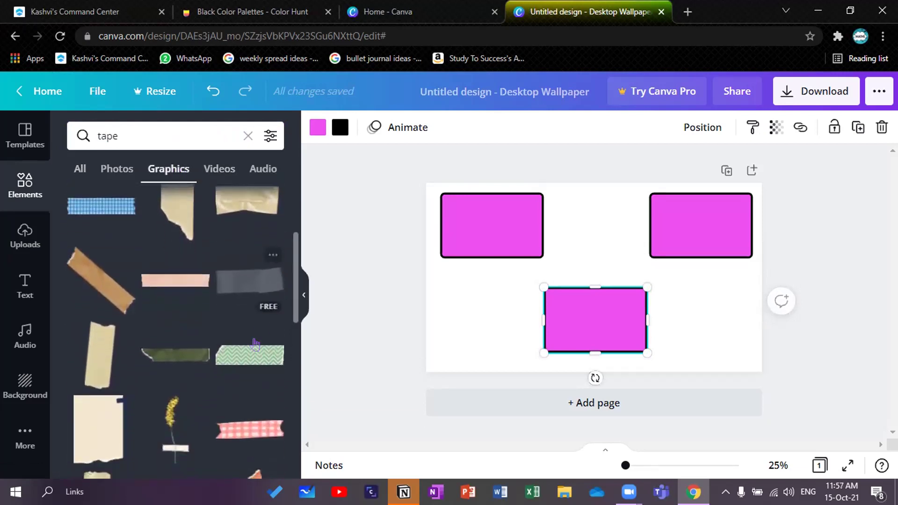
{"action": "left_click", "coordinate": [251, 359]}
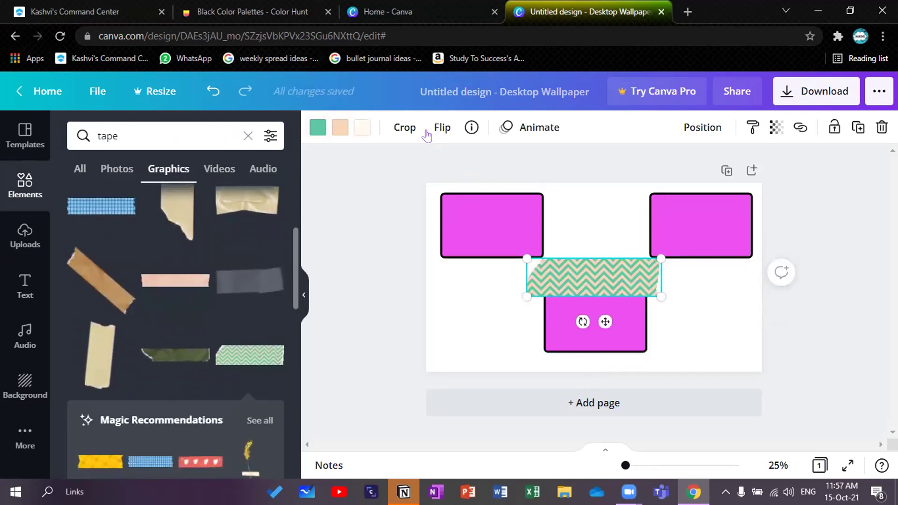
{"action": "left_click", "coordinate": [491, 168]}
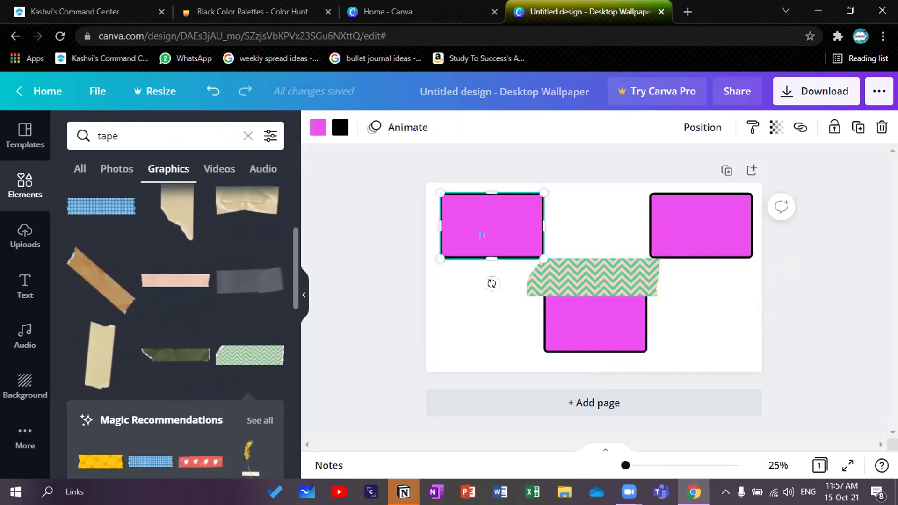
{"action": "left_click", "coordinate": [253, 11]}
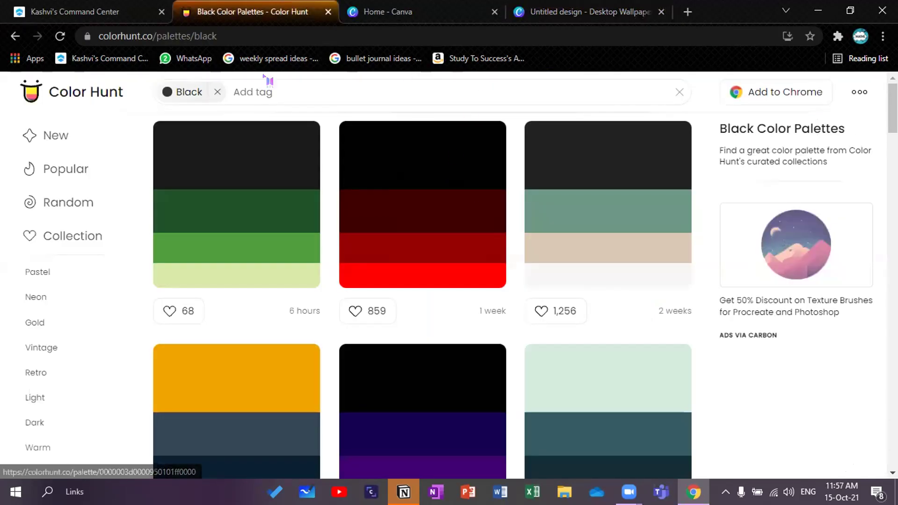
- Replace the Black tag with Pink and Pastel filters and copy a light pink hex code
{"action": "left_click", "coordinate": [253, 92]}
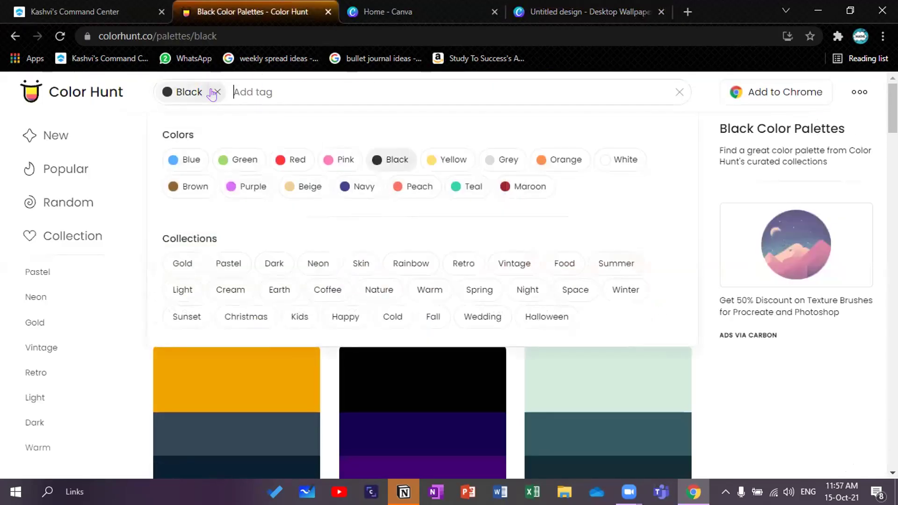
{"action": "left_click", "coordinate": [215, 92]}
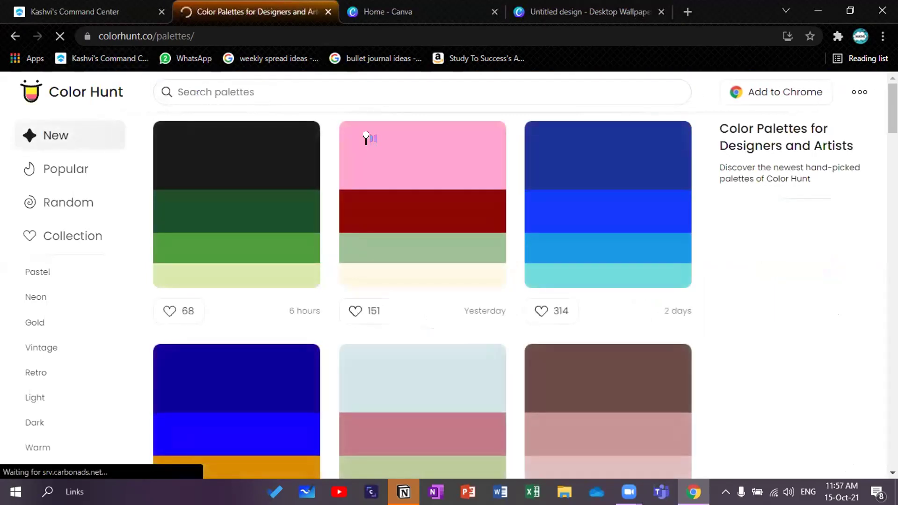
{"action": "left_click", "coordinate": [209, 92]}
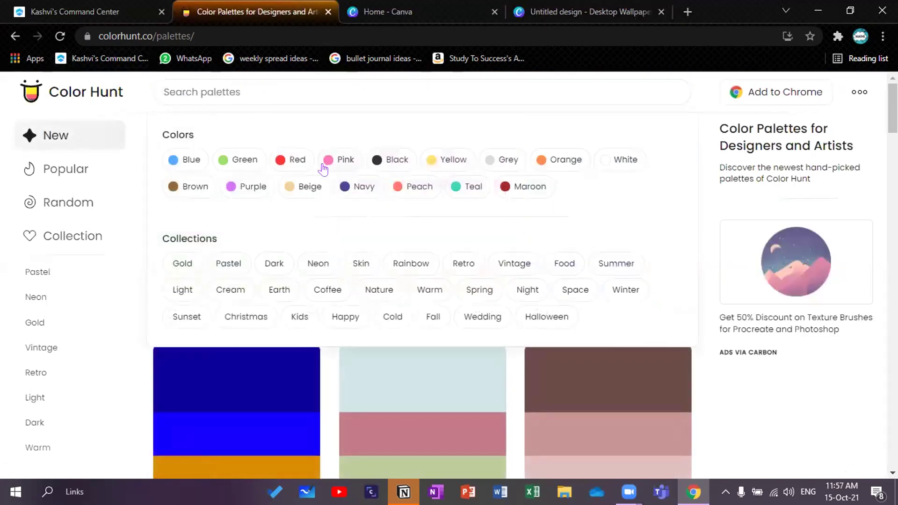
{"action": "left_click", "coordinate": [337, 159]}
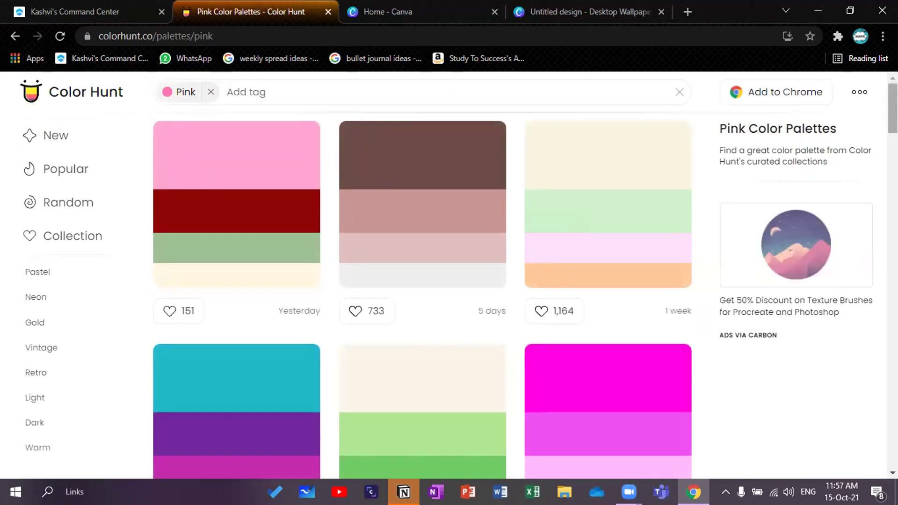
{"action": "left_click_drag", "start_coordinate": [892, 105], "coordinate": [892, 105]}
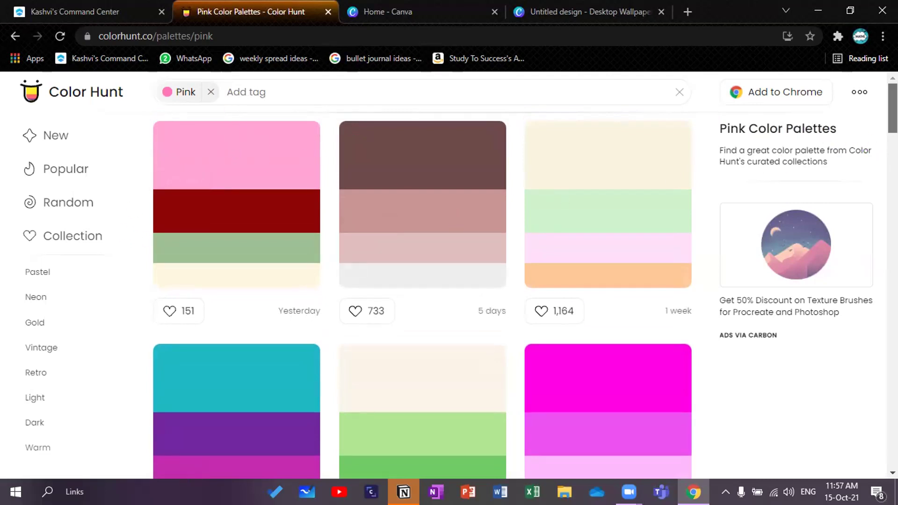
{"action": "left_click_drag", "start_coordinate": [892, 105], "coordinate": [892, 211]}
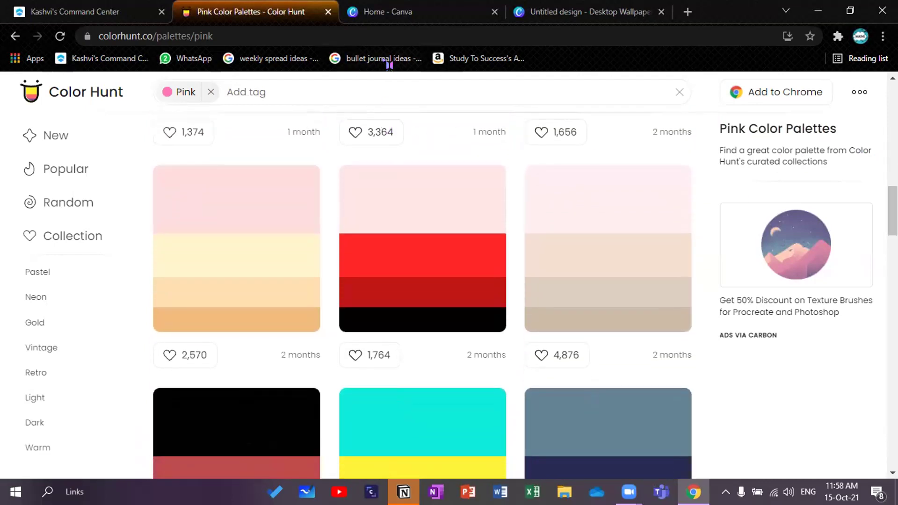
{"action": "left_click", "coordinate": [393, 92]}
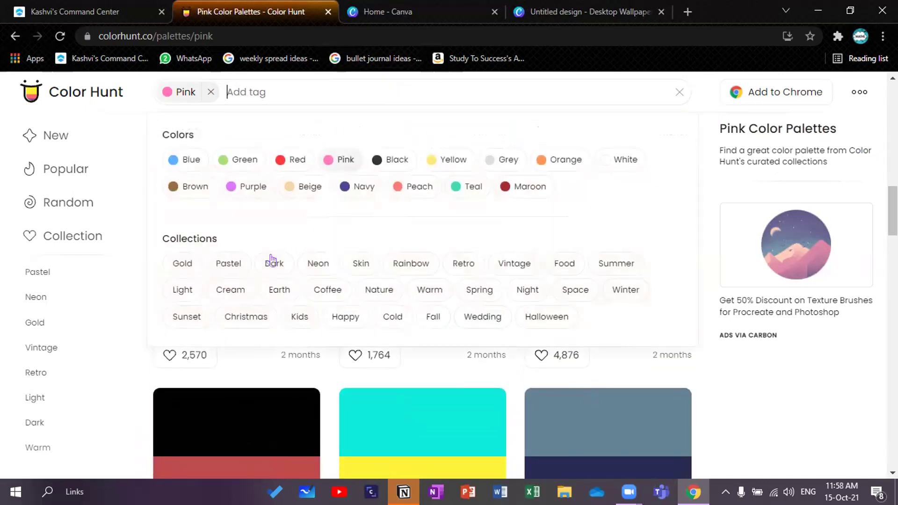
{"action": "left_click", "coordinate": [228, 263]}
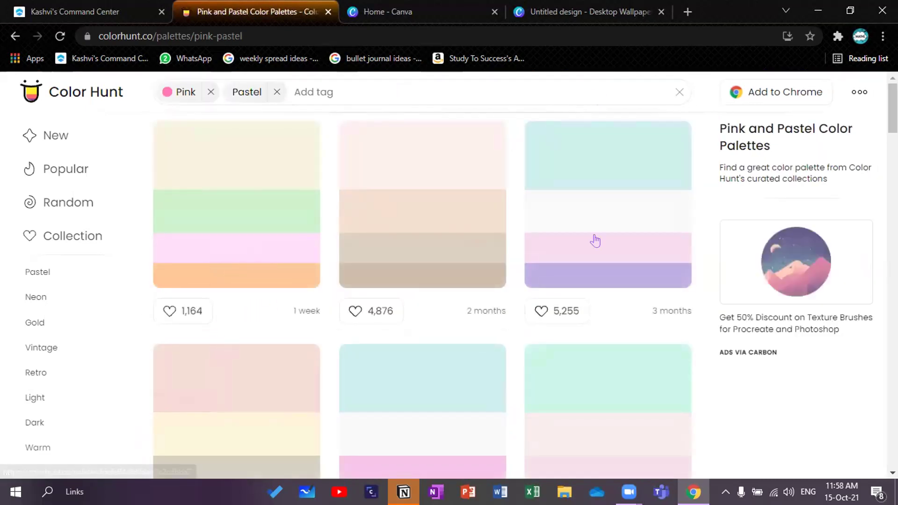
{"action": "left_click", "coordinate": [557, 255]}
- Fill the top-left box with light pink F7DBF0
{"action": "left_click", "coordinate": [392, 12]}
{"action": "left_click", "coordinate": [576, 12]}
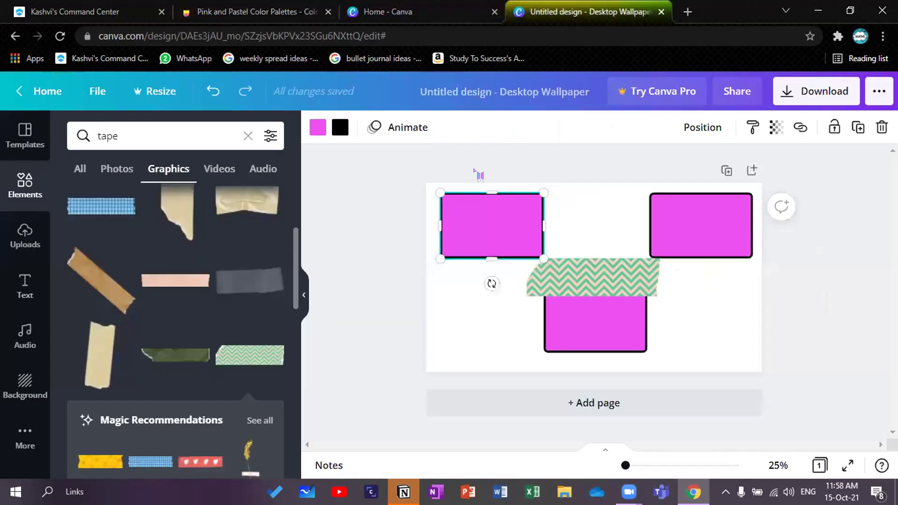
{"action": "left_click", "coordinate": [317, 128]}
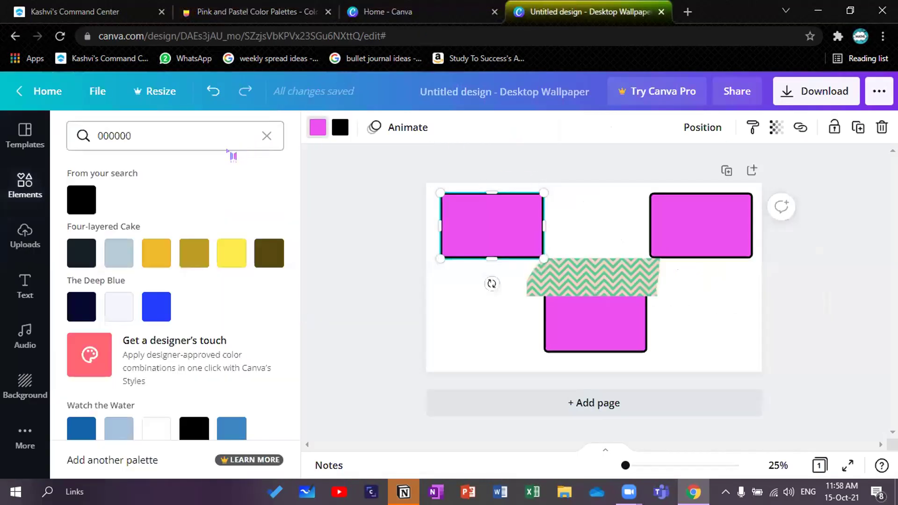
{"action": "left_click", "coordinate": [207, 136]}
{"action": "key", "text": "BackSpace"}
{"action": "key", "text": "BackSpace"}
{"action": "key", "text": "BackSpace"}
{"action": "key", "text": "BackSpace"}
{"action": "key", "text": "BackSpace"}
{"action": "key", "text": "BackSpace"}
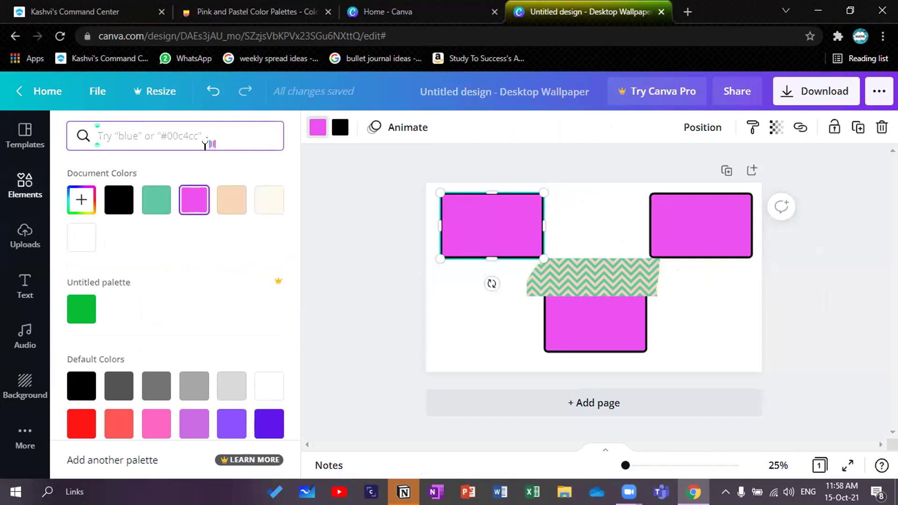
{"action": "type", "text": "F7DBF0"}
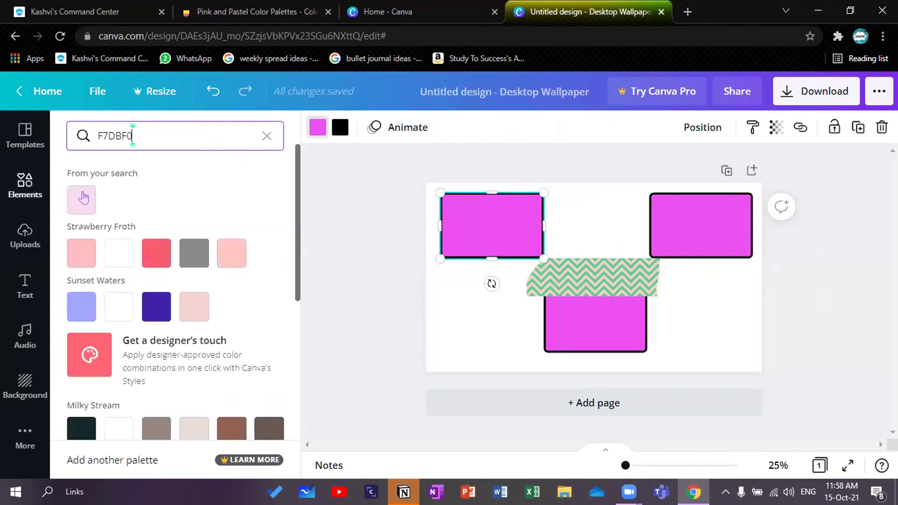
{"action": "left_click", "coordinate": [82, 200]}
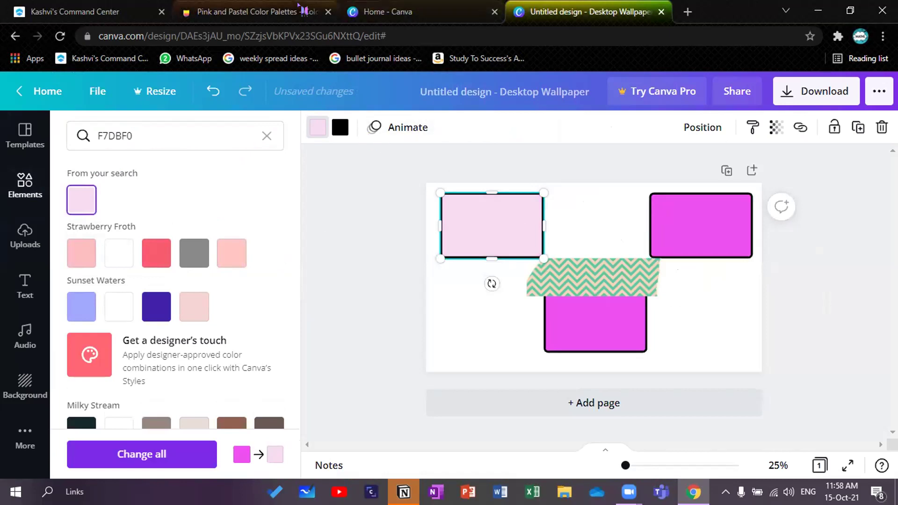
- Recolour the top-left box to pale pink F5C0C0 instead
{"action": "left_click", "coordinate": [253, 11]}
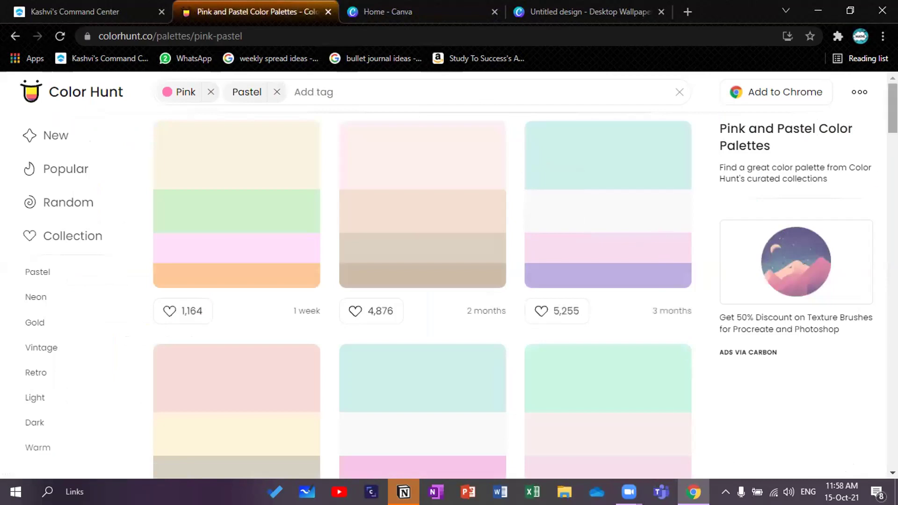
{"action": "right_click", "coordinate": [771, 161]}
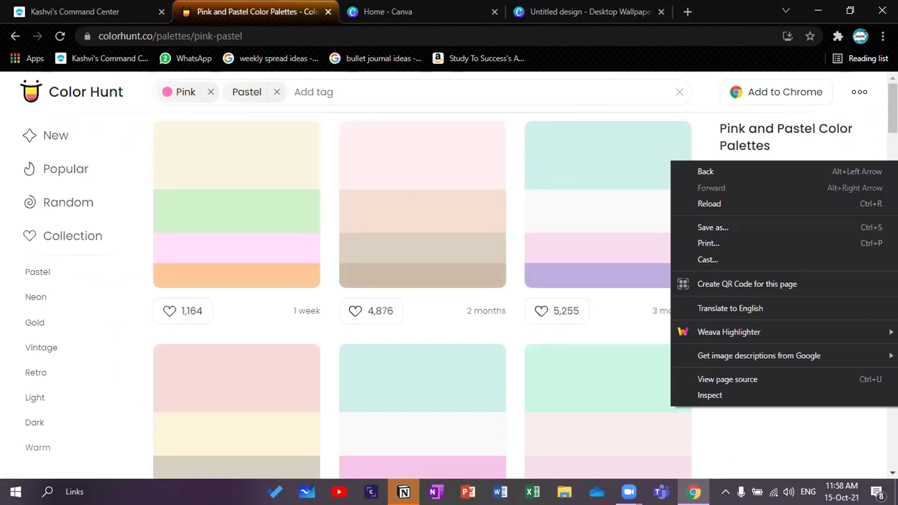
{"action": "left_click", "coordinate": [558, 169]}
{"action": "scroll", "coordinate": [557, 168], "scroll_direction": "down", "scroll_amount": 5}
{"action": "scroll", "coordinate": [557, 168], "scroll_direction": "down", "scroll_amount": 3}
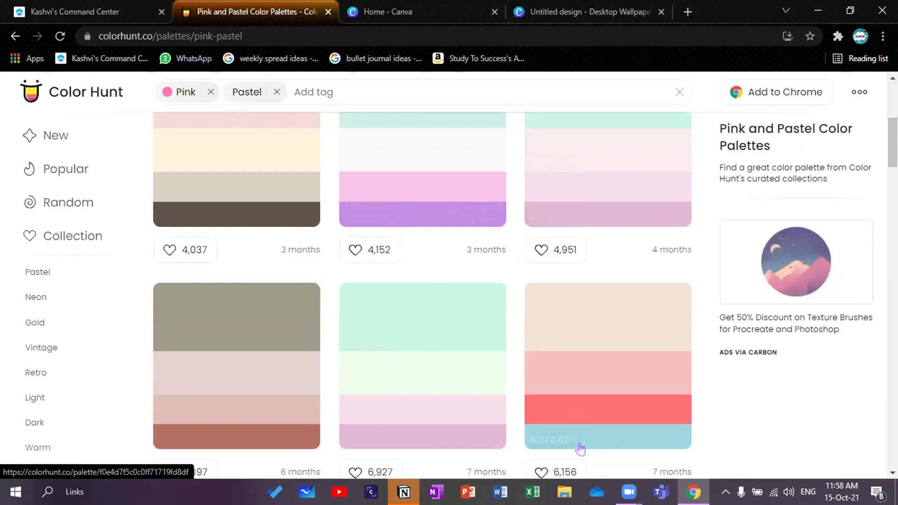
{"action": "left_click", "coordinate": [554, 11]}
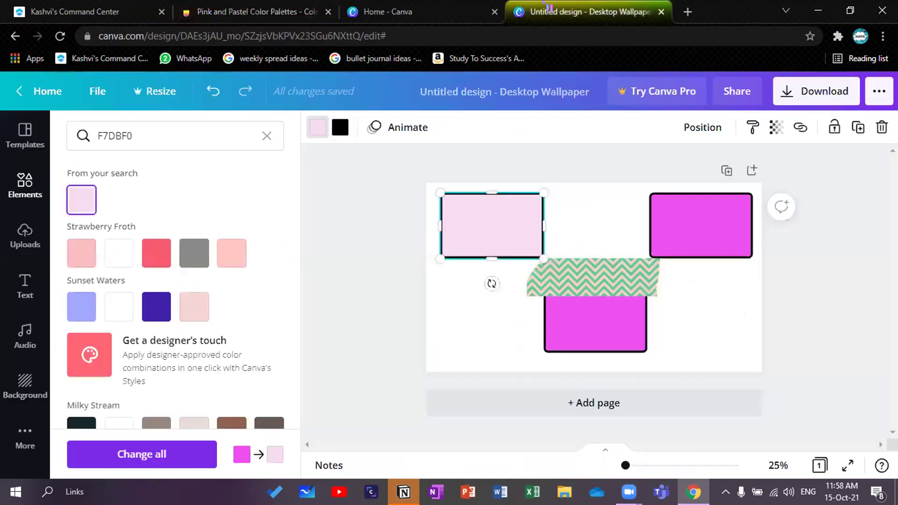
{"action": "left_click", "coordinate": [156, 136]}
{"action": "key", "text": "ctrl+a"}
{"action": "key", "text": "BackSpace"}
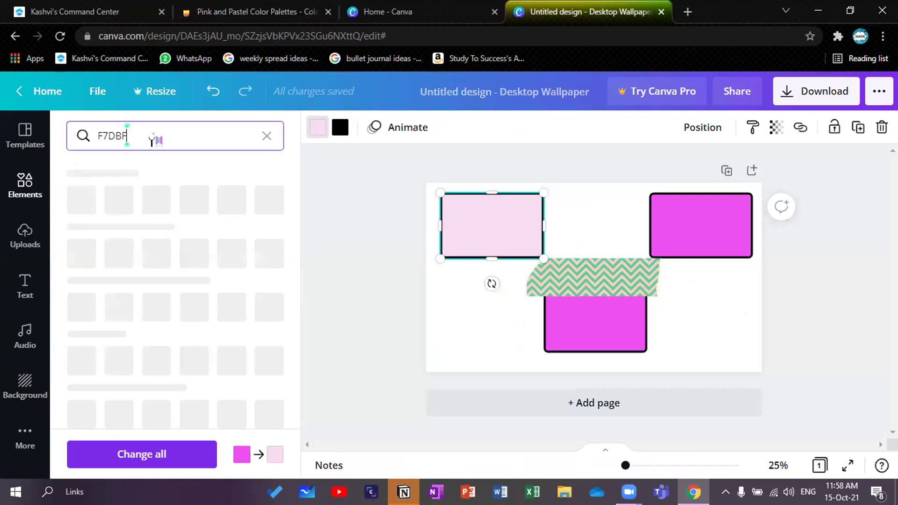
{"action": "type", "text": "F5C0C0"}
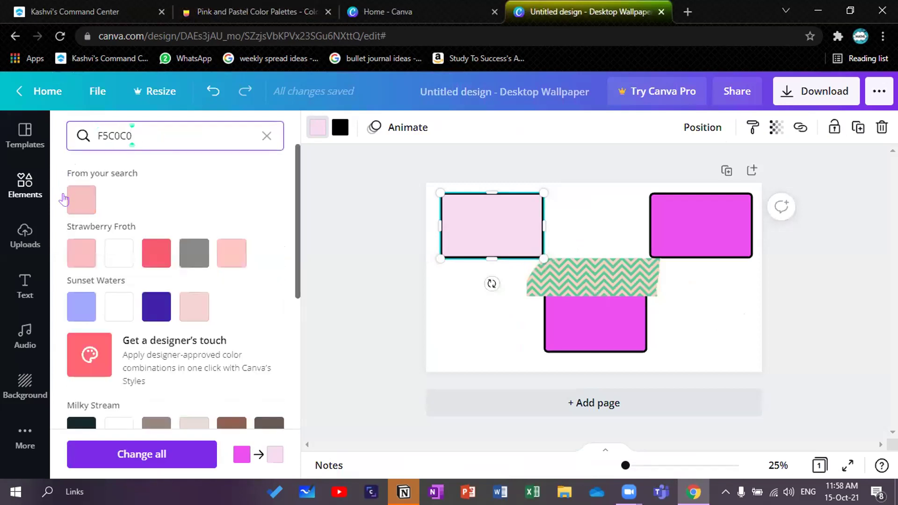
{"action": "left_click", "coordinate": [81, 199]}
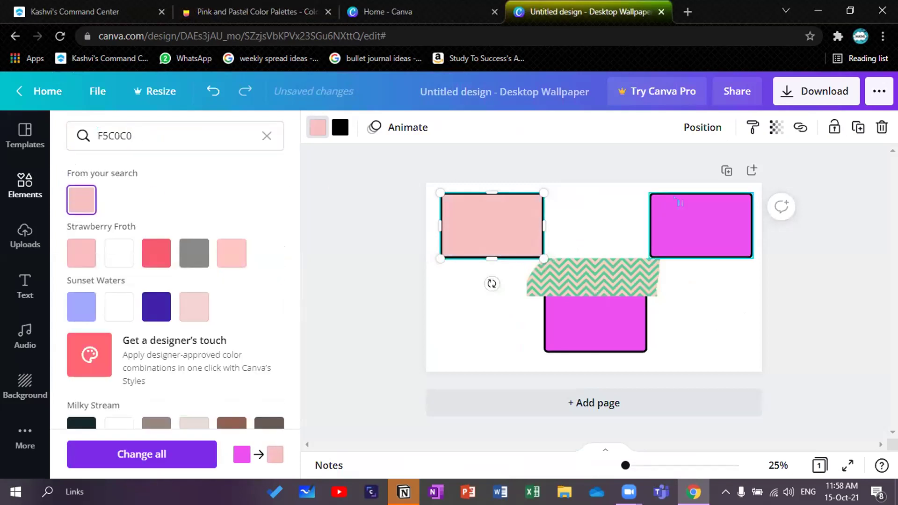
- Fill the top-right and bottom boxes with F5C0C0, then select the zigzag tape
{"action": "left_click", "coordinate": [671, 197]}
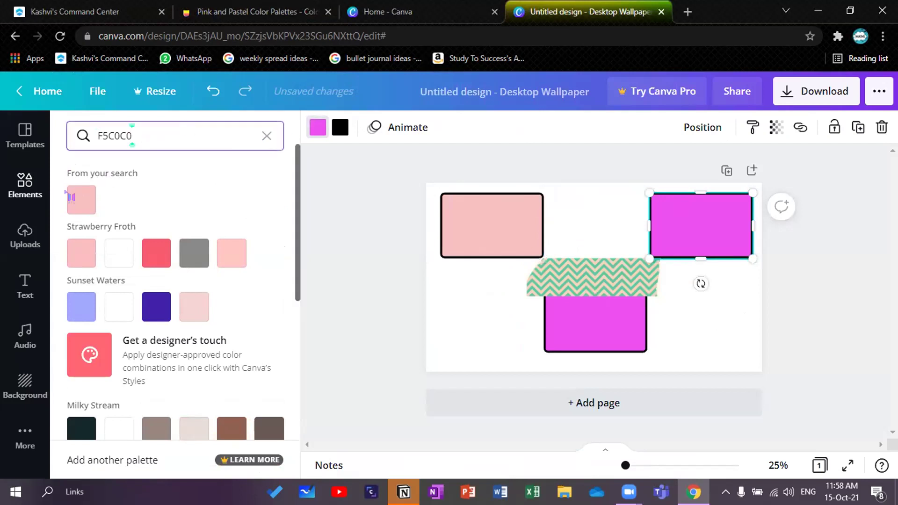
{"action": "left_click", "coordinate": [82, 199]}
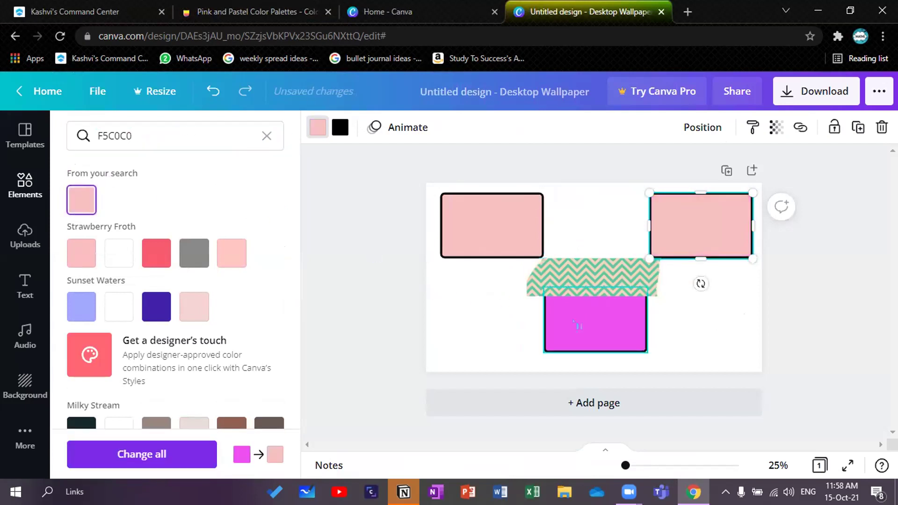
{"action": "left_click", "coordinate": [579, 326]}
{"action": "left_click", "coordinate": [81, 200]}
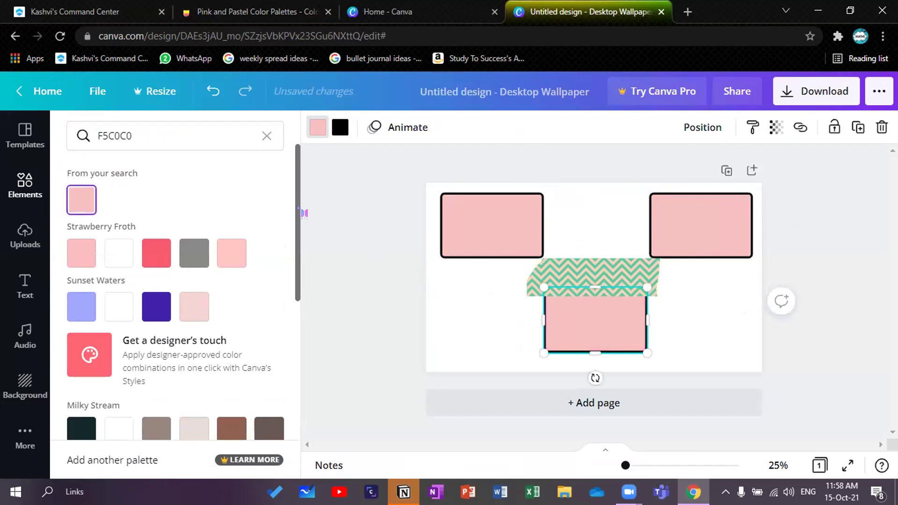
{"action": "left_click", "coordinate": [604, 270]}
{"action": "right_click", "coordinate": [579, 280]}
{"action": "left_click", "coordinate": [543, 283]}
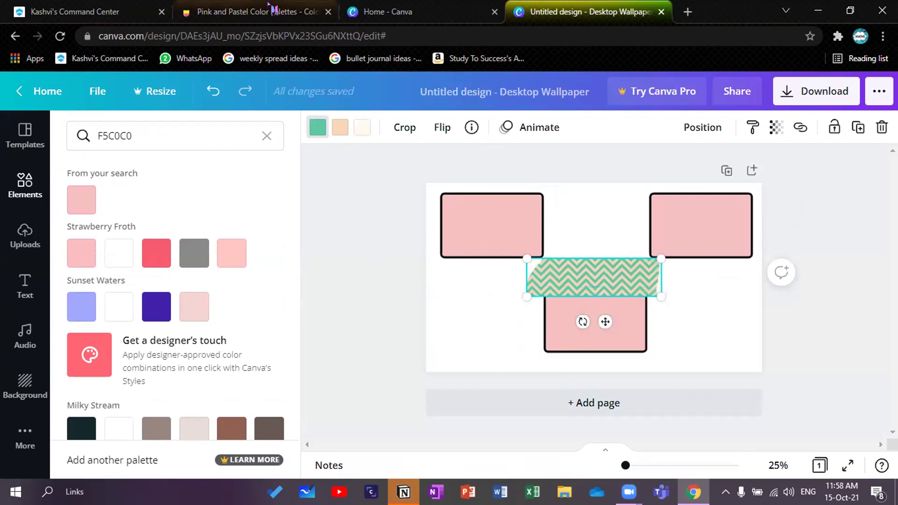
- Copy pink F6C6EA from Color Hunt, close the extra Canva Home tab, and recolour the tape stripes
{"action": "left_click", "coordinate": [256, 12]}
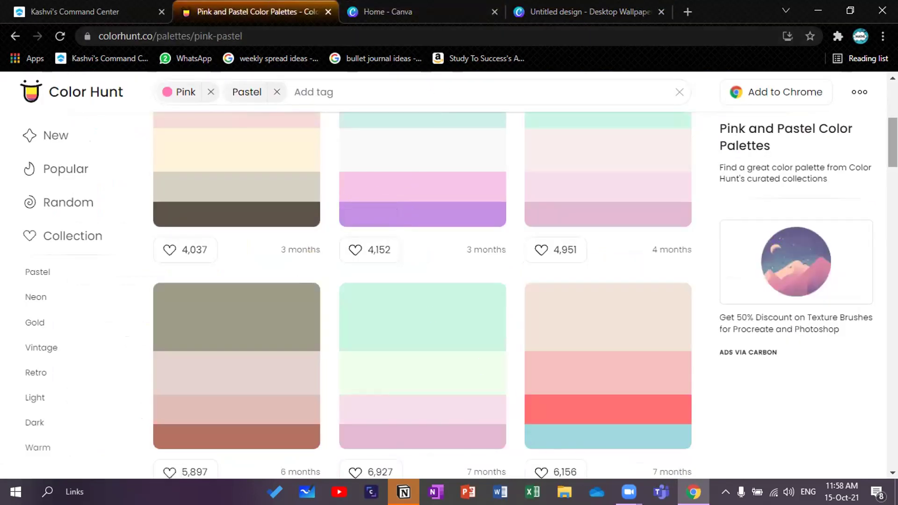
{"action": "scroll", "coordinate": [674, 225], "scroll_direction": "up", "scroll_amount": 1}
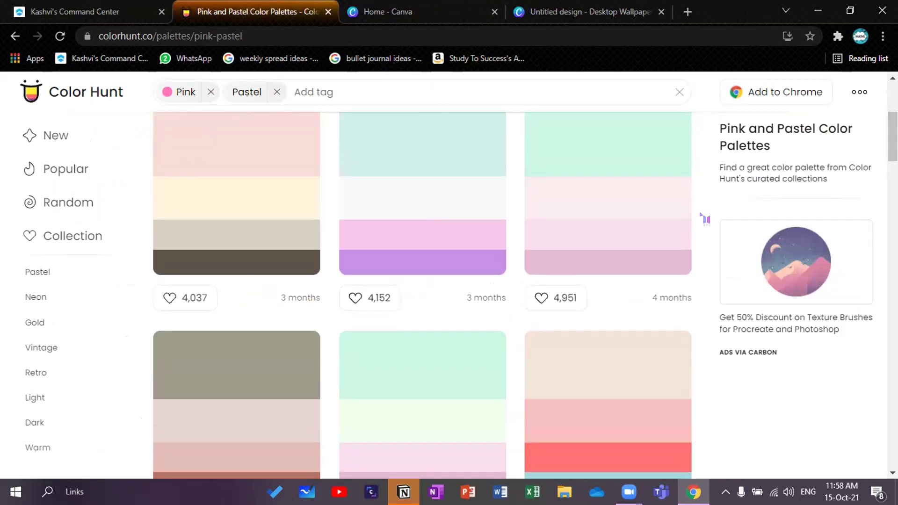
{"action": "left_click", "coordinate": [387, 242]}
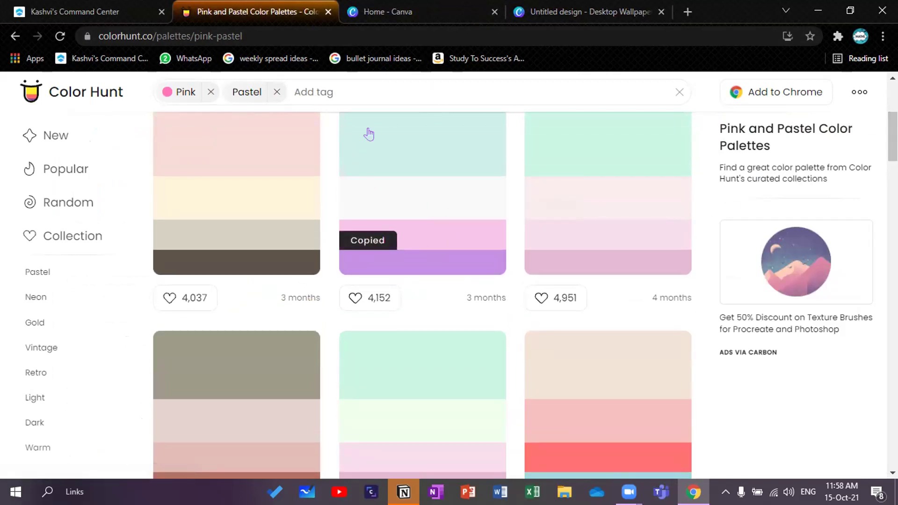
{"action": "left_click", "coordinate": [414, 11]}
{"action": "left_click", "coordinate": [554, 11]}
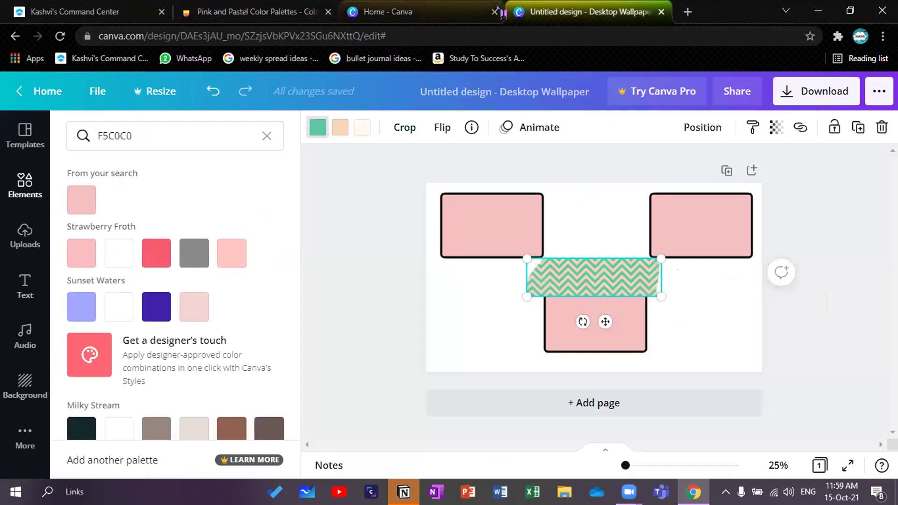
{"action": "left_click", "coordinate": [493, 11]}
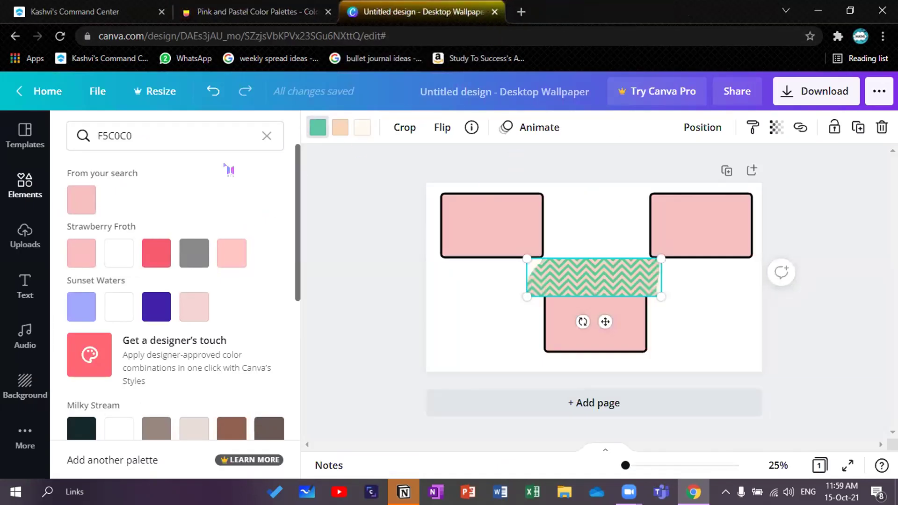
{"action": "left_click", "coordinate": [210, 136]}
{"action": "key", "text": "ctrl+a"}
{"action": "key", "text": "BackSpace"}
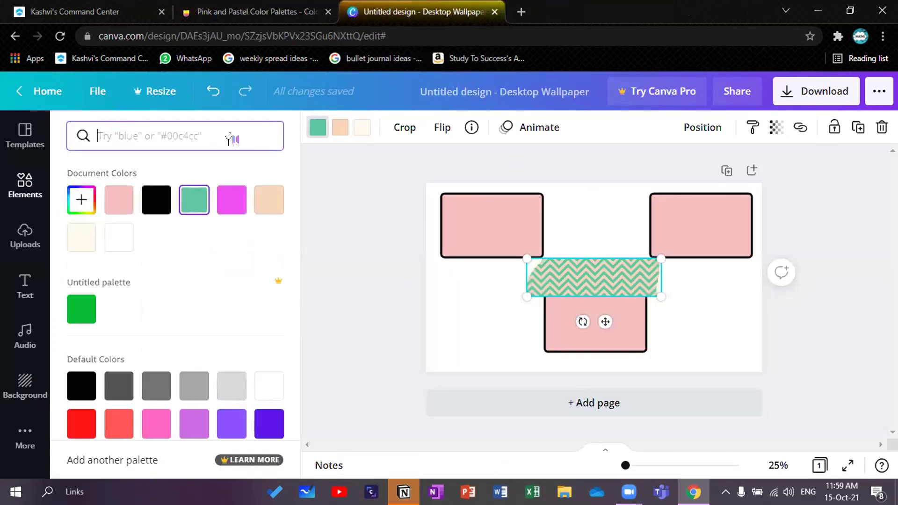
{"action": "key", "text": "ctrl+v"}
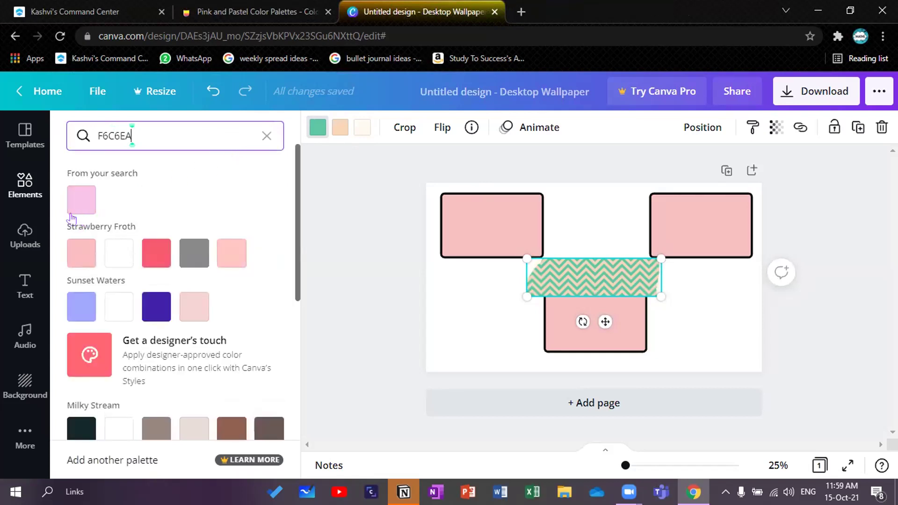
{"action": "left_click", "coordinate": [82, 200]}
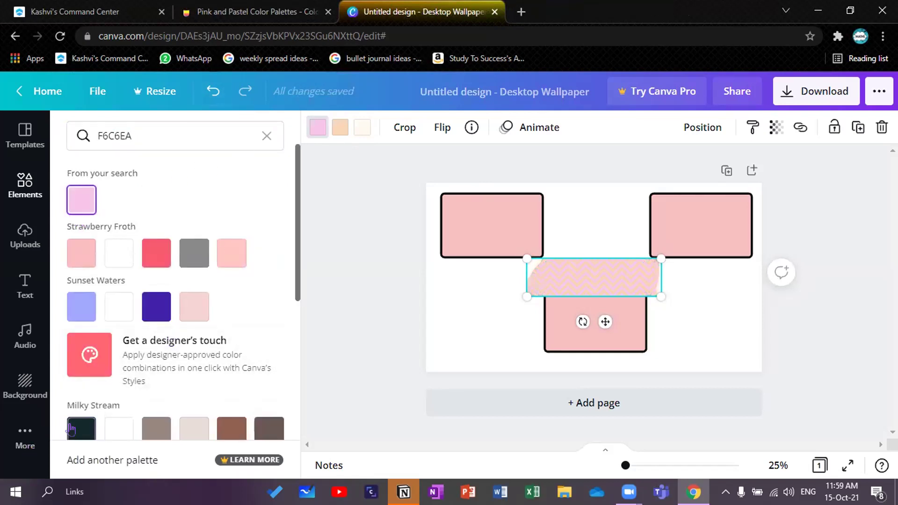
- Change the tape's zigzag stripes to black via a colour name search
{"action": "left_click", "coordinate": [147, 136]}
{"action": "key", "text": "BackSpace"}
{"action": "key", "text": "ctrl+a"}
{"action": "type", "text": "vi"}
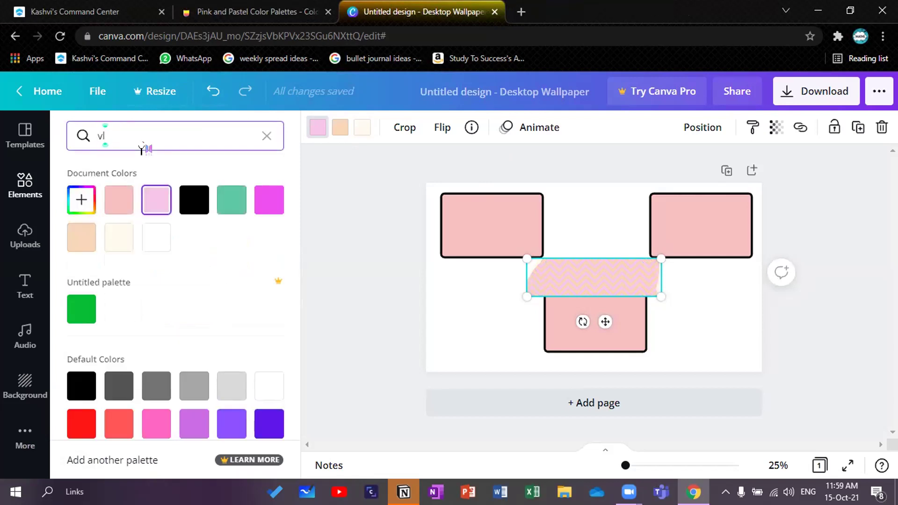
{"action": "type", "text": "k"}
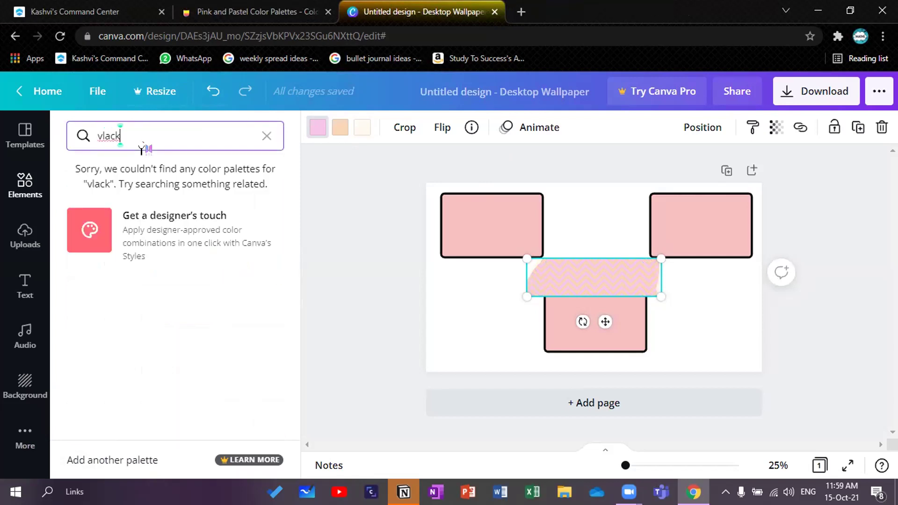
{"action": "key", "text": "BackSpace"}
{"action": "key", "text": "BackSpace"}
{"action": "key", "text": "BackSpace"}
{"action": "type", "text": "b"}
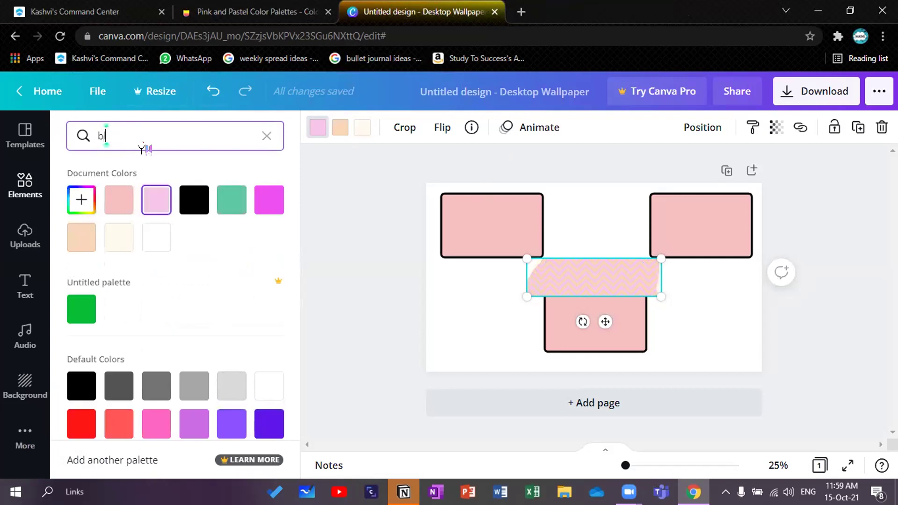
{"action": "type", "text": "lack"}
{"action": "left_click", "coordinate": [81, 200]}
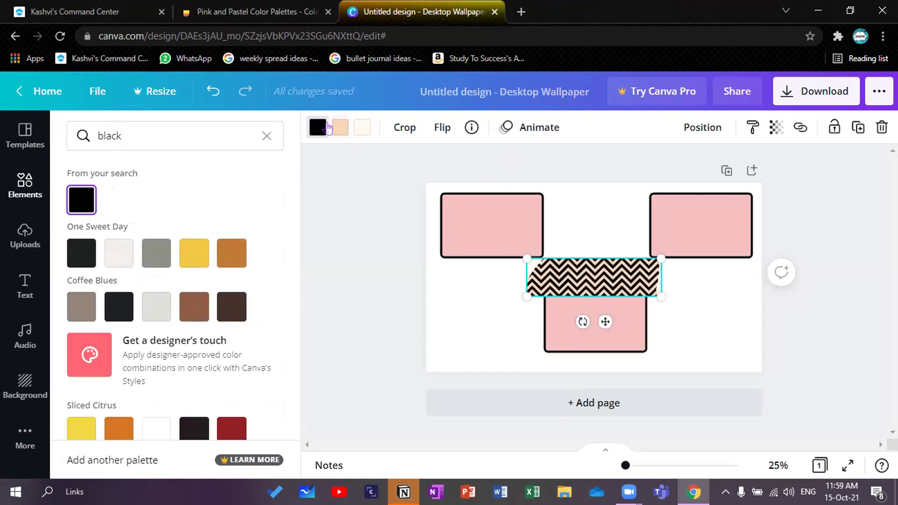
{"action": "left_click", "coordinate": [246, 12]}
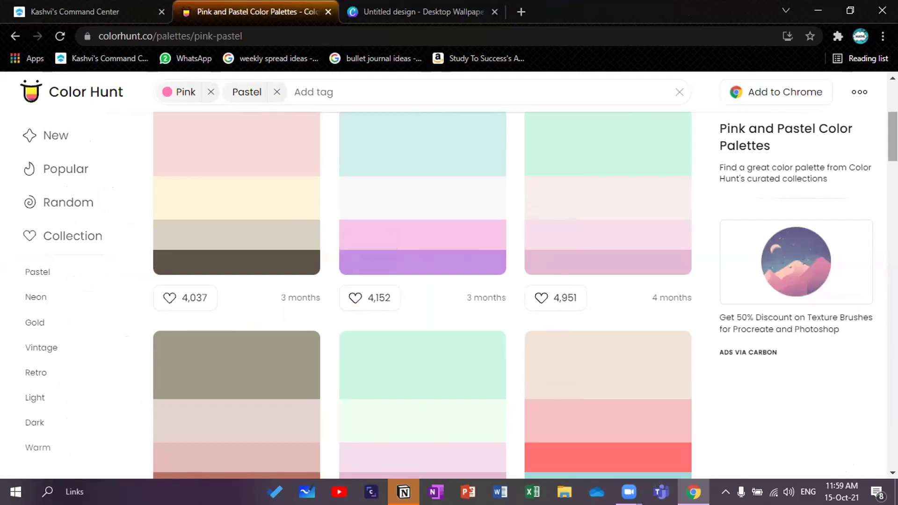
- Copy the pale pink hex code F6C6EA from a Color Hunt pastel palette
{"action": "right_click", "coordinate": [672, 132]}
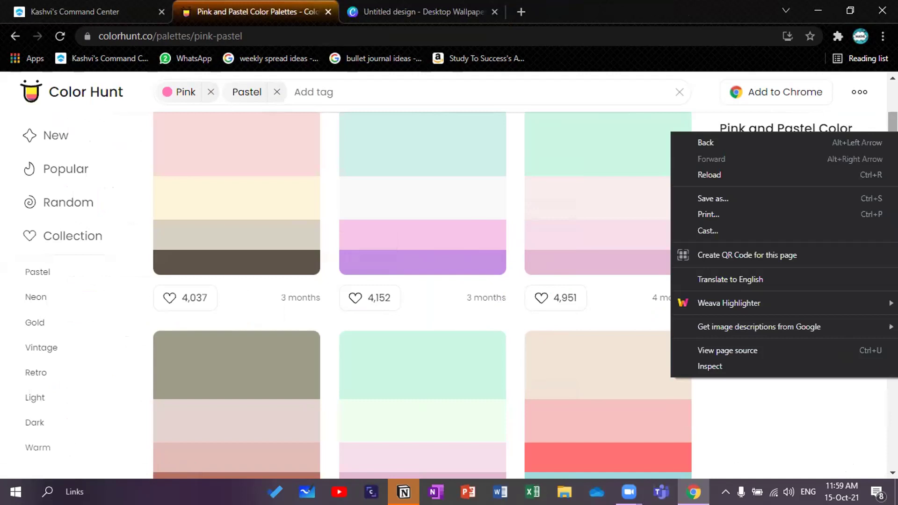
{"action": "mouse_move", "coordinate": [892, 120]}
{"action": "left_mouse_down"}
{"action": "mouse_move", "coordinate": [893, 235]}
{"action": "mouse_move", "coordinate": [893, 126]}
{"action": "left_mouse_up"}
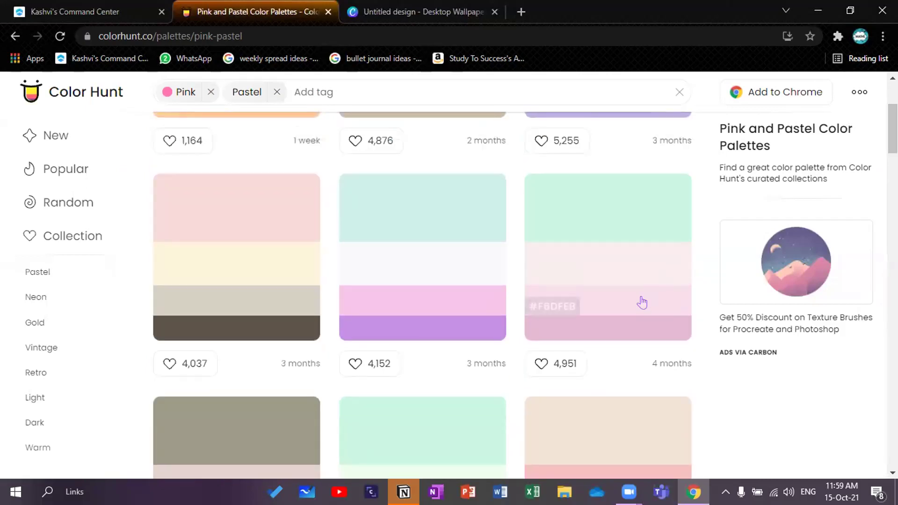
{"action": "left_click", "coordinate": [371, 314]}
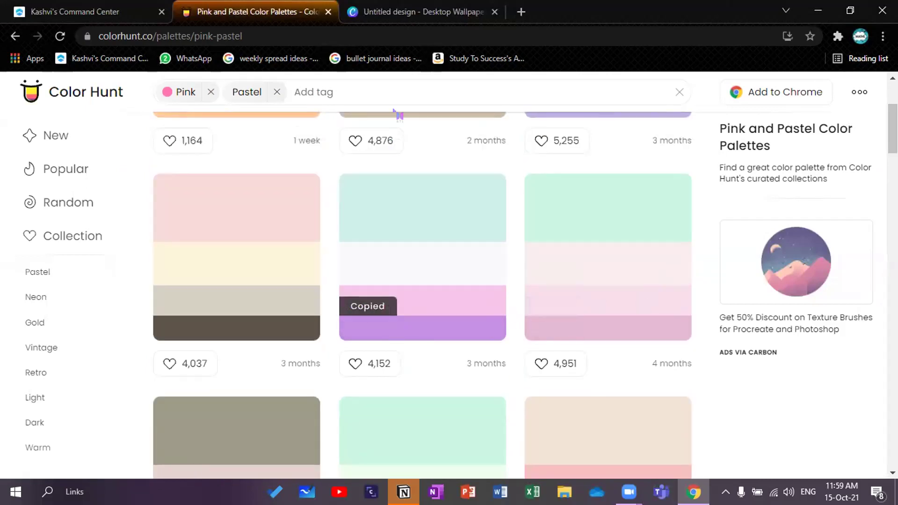
- Make the zigzag tape's light background colour pink F6C6EA
{"action": "left_click", "coordinate": [413, 12]}
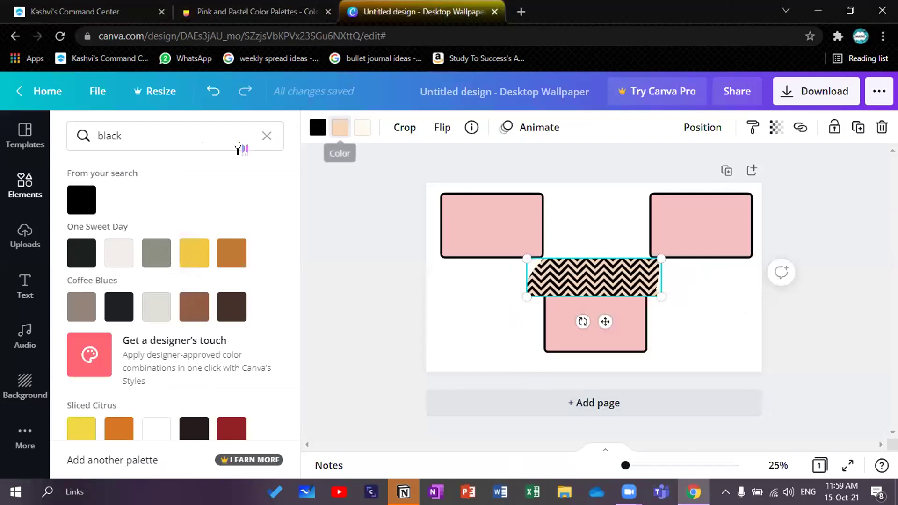
{"action": "left_click", "coordinate": [197, 135]}
{"action": "key", "text": "BackSpace"}
{"action": "key", "text": "BackSpace"}
{"action": "key", "text": "BackSpace"}
{"action": "key", "text": "BackSpace"}
{"action": "key", "text": "BackSpace"}
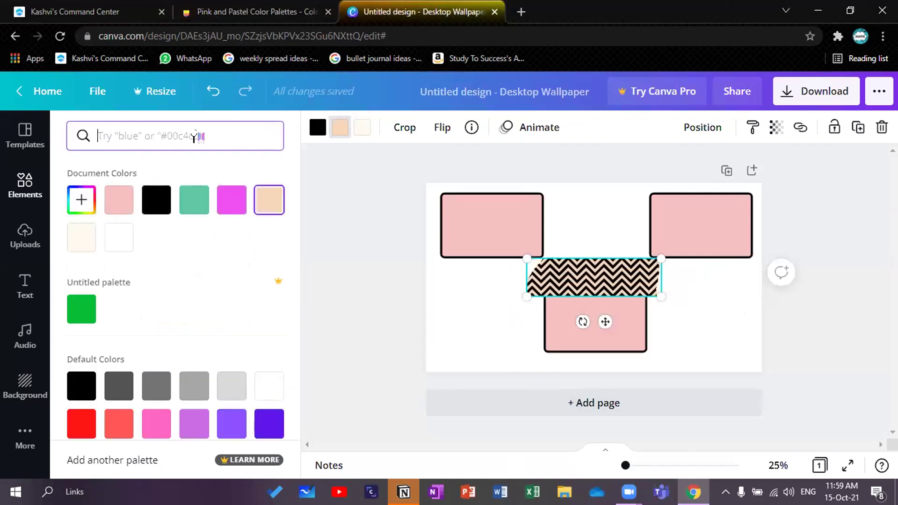
{"action": "key", "text": "ctrl+v"}
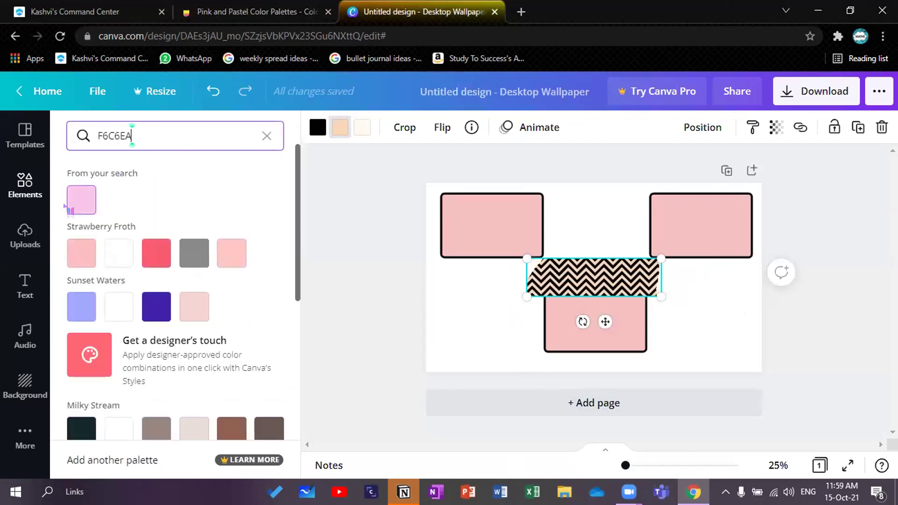
{"action": "left_click", "coordinate": [67, 209]}
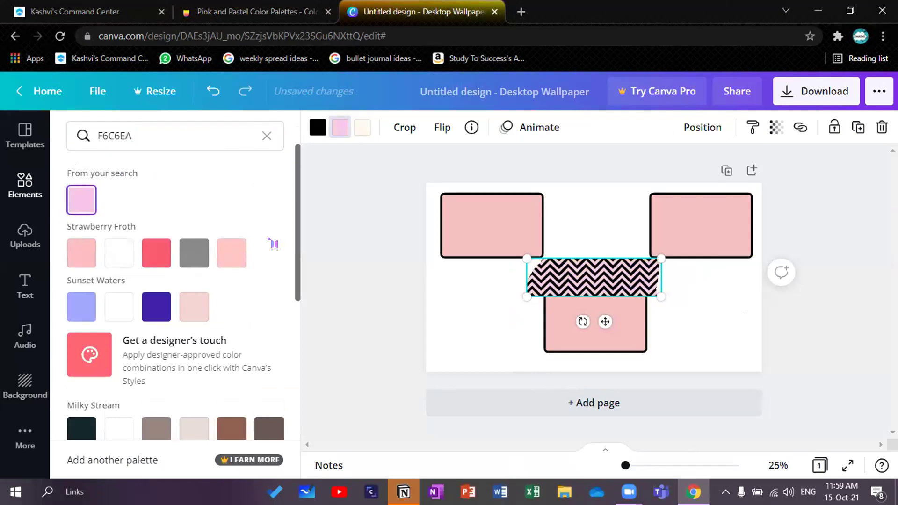
{"action": "left_click", "coordinate": [556, 284]}
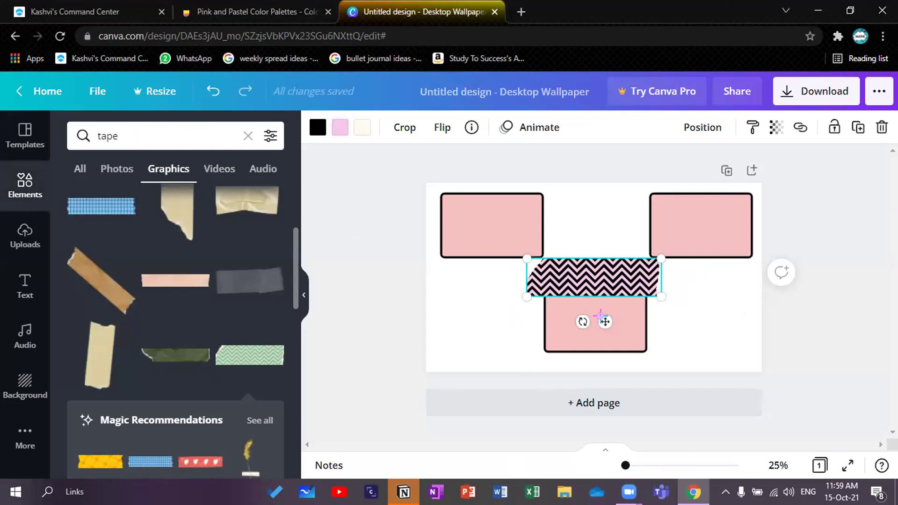
- Tilt the zigzag tape to about -26°, shrink it and position it on a box corner
{"action": "right_click", "coordinate": [580, 322]}
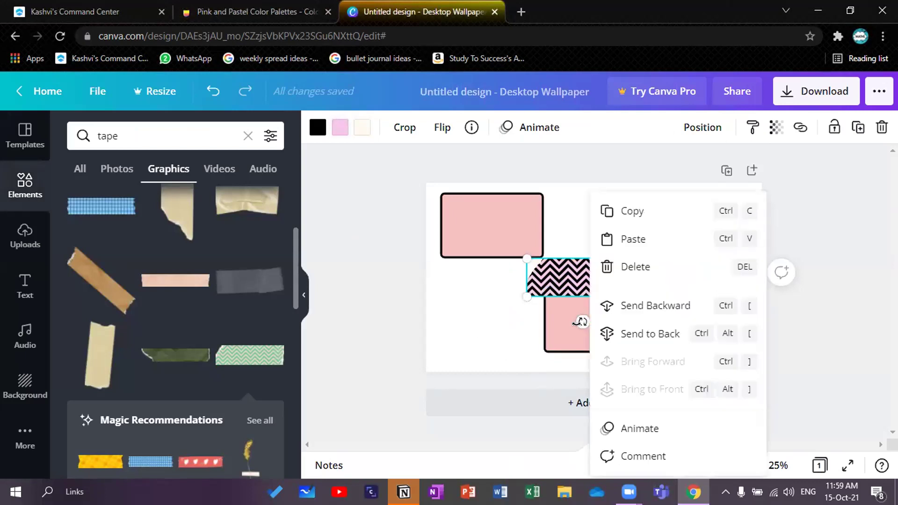
{"action": "key", "text": "Escape"}
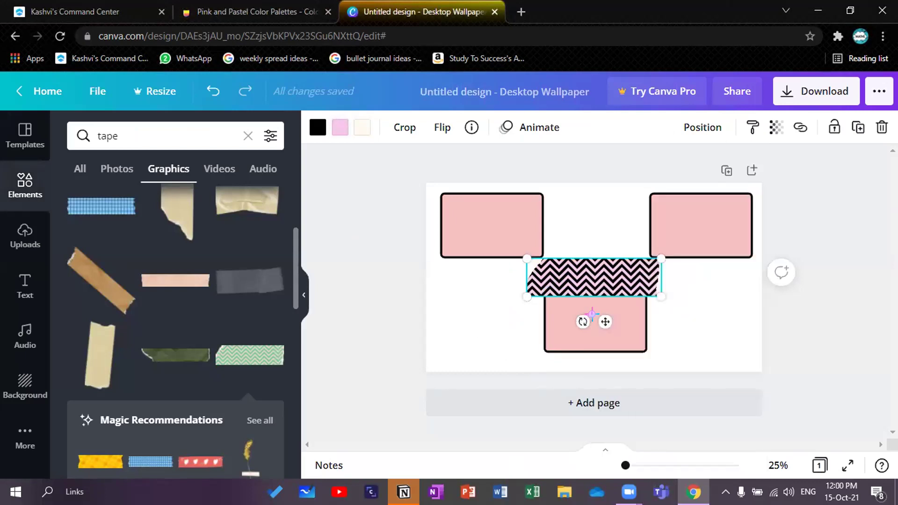
{"action": "right_click", "coordinate": [599, 311]}
{"action": "key", "text": "Escape"}
{"action": "right_click", "coordinate": [583, 324]}
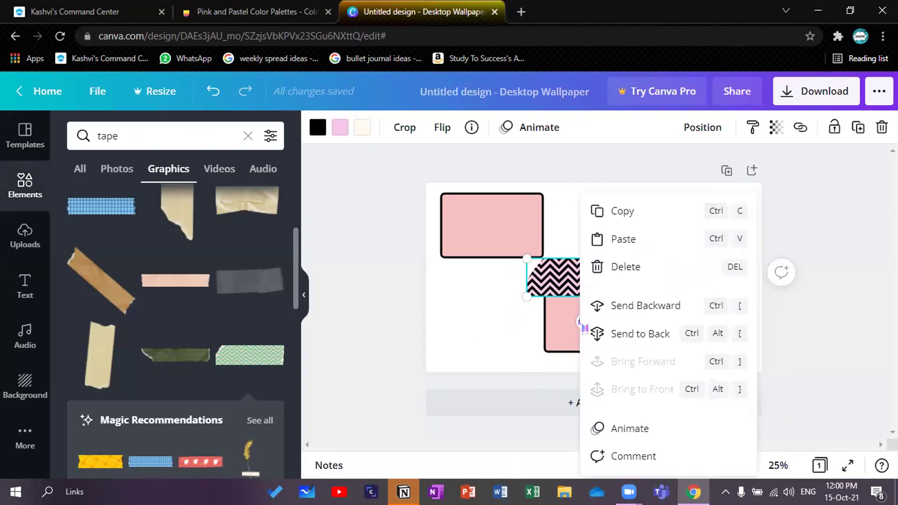
{"action": "left_click", "coordinate": [451, 335]}
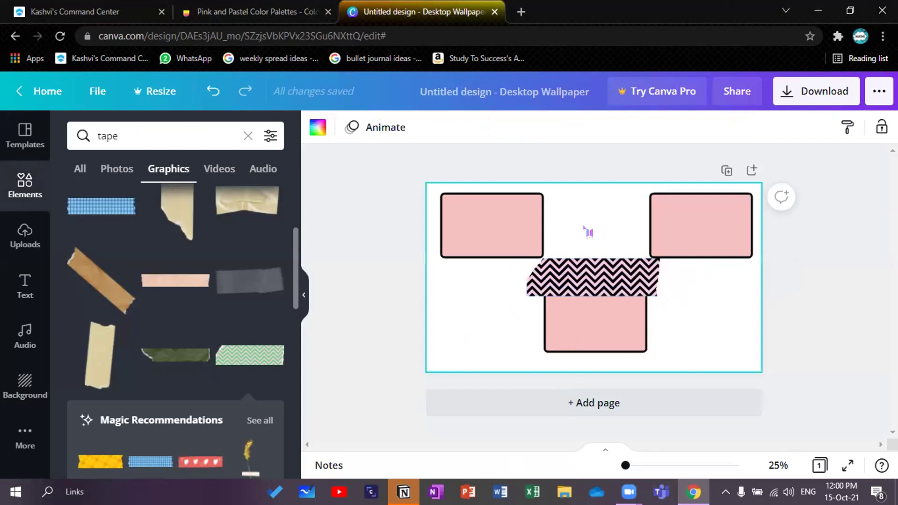
{"action": "left_click", "coordinate": [575, 307]}
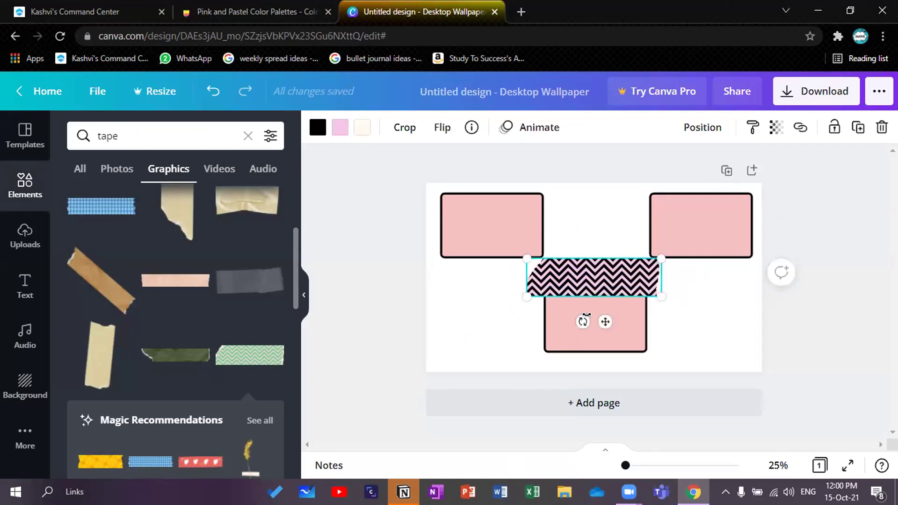
{"action": "mouse_move", "coordinate": [583, 321]}
{"action": "left_mouse_down"}
{"action": "mouse_move", "coordinate": [555, 308]}
{"action": "mouse_move", "coordinate": [582, 317]}
{"action": "left_mouse_up"}
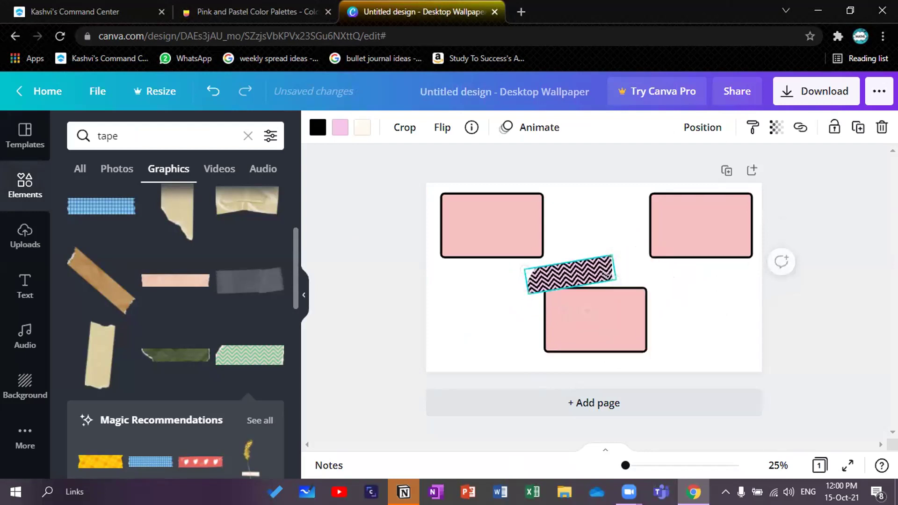
{"action": "left_click_drag", "start_coordinate": [659, 277], "coordinate": [602, 261]}
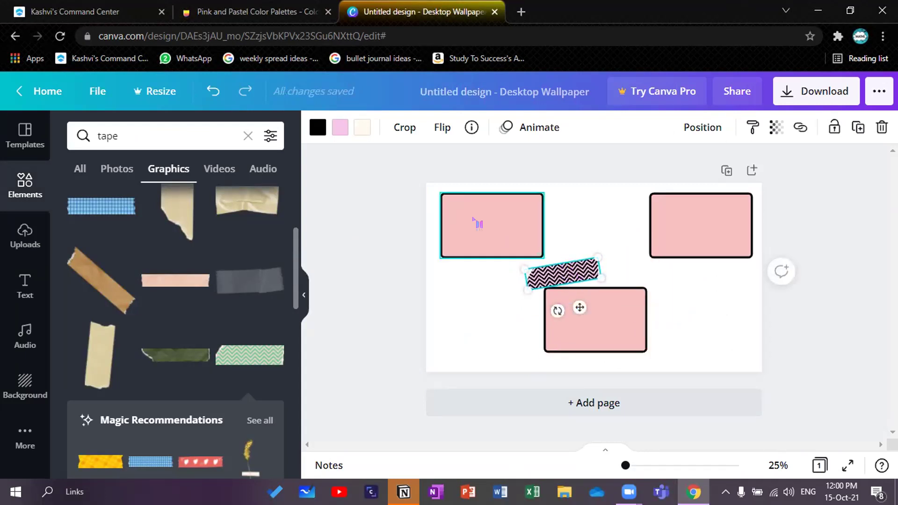
{"action": "right_click", "coordinate": [576, 302]}
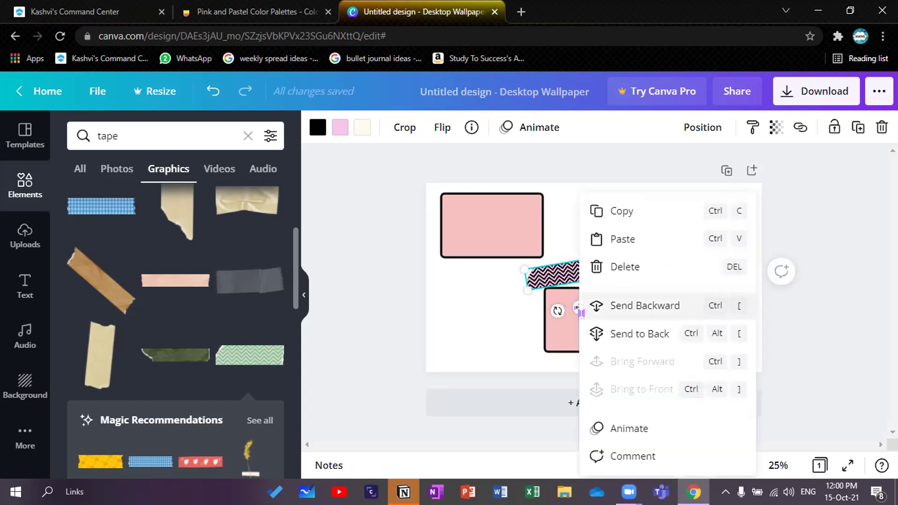
{"action": "left_click", "coordinate": [576, 304]}
{"action": "mouse_move", "coordinate": [565, 299]}
{"action": "left_mouse_down"}
{"action": "mouse_move", "coordinate": [544, 278]}
{"action": "mouse_move", "coordinate": [456, 236]}
{"action": "mouse_move", "coordinate": [475, 223]}
{"action": "mouse_move", "coordinate": [469, 205]}
{"action": "mouse_move", "coordinate": [595, 295]}
{"action": "mouse_move", "coordinate": [565, 298]}
{"action": "left_mouse_up"}
- Duplicate the tape and place tilted copies on the other pink boxes
{"action": "key", "text": "ctrl+d"}
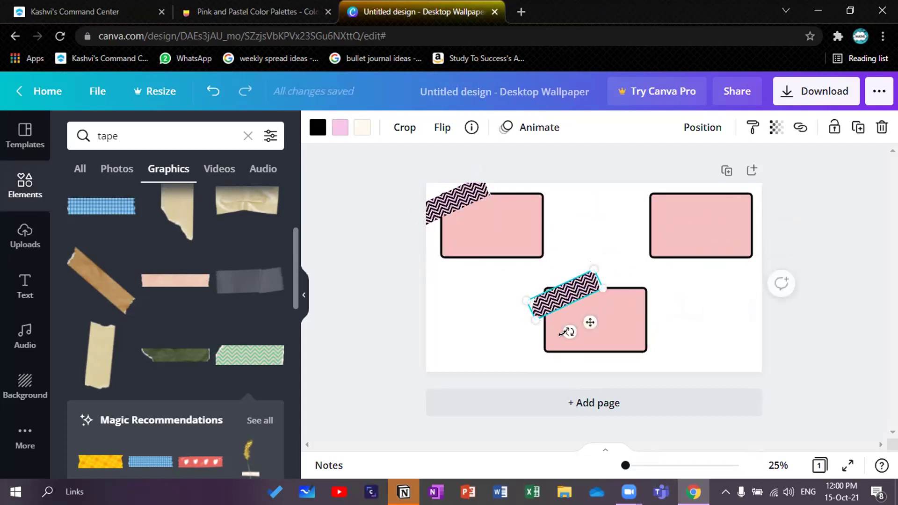
{"action": "mouse_move", "coordinate": [570, 332]}
{"action": "left_mouse_down"}
{"action": "mouse_move", "coordinate": [542, 324]}
{"action": "mouse_move", "coordinate": [628, 334]}
{"action": "mouse_move", "coordinate": [631, 327]}
{"action": "mouse_move", "coordinate": [607, 326]}
{"action": "mouse_move", "coordinate": [633, 295]}
{"action": "mouse_move", "coordinate": [643, 301]}
{"action": "mouse_move", "coordinate": [663, 197]}
{"action": "left_mouse_up"}
{"action": "left_click", "coordinate": [643, 298], "text": "alt"}
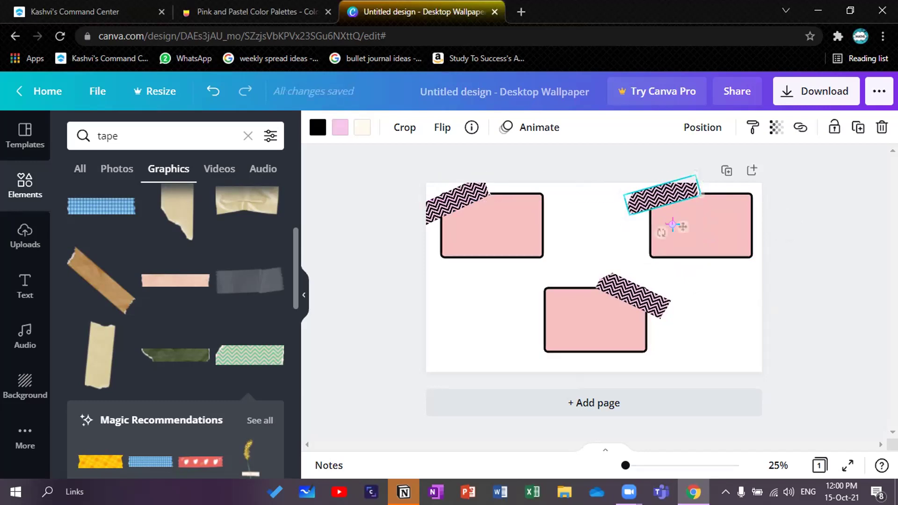
- Widen the top-right pink box toward the left
{"action": "left_click", "coordinate": [663, 235]}
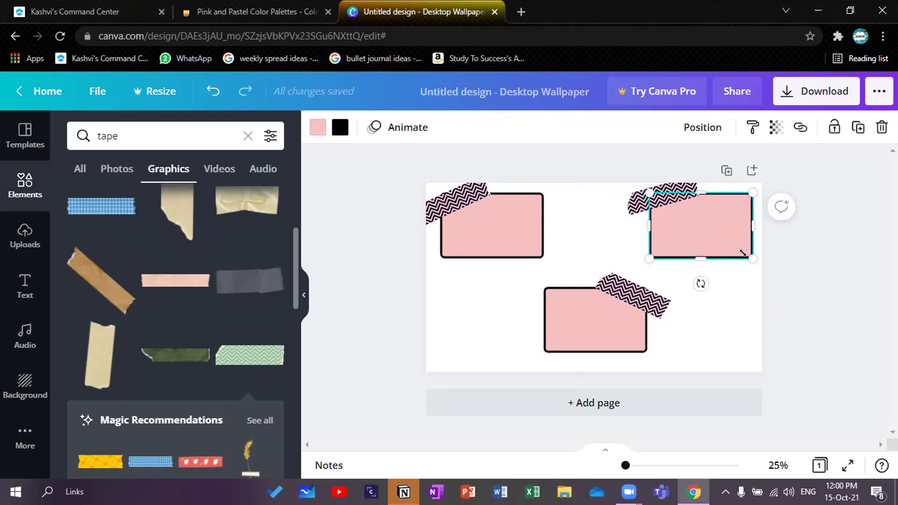
{"action": "left_click_drag", "start_coordinate": [749, 259], "coordinate": [758, 264]}
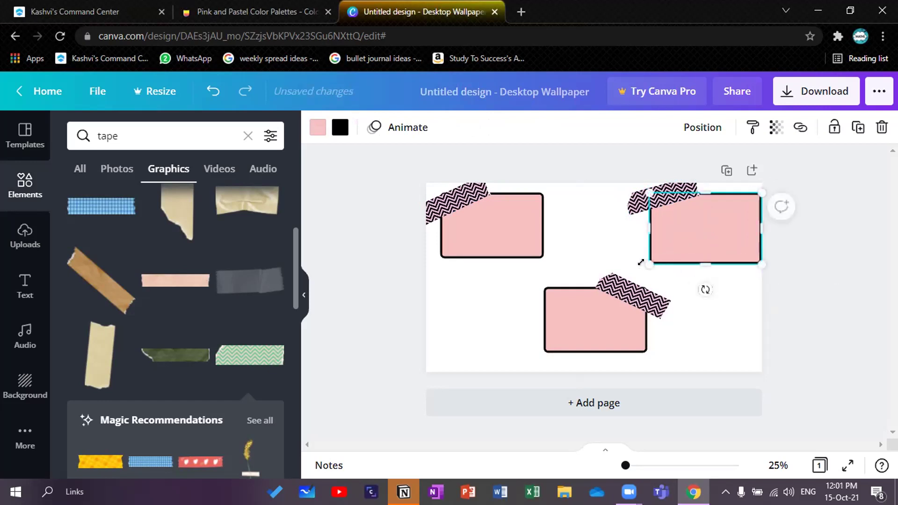
{"action": "left_click_drag", "start_coordinate": [651, 264], "coordinate": [657, 259]}
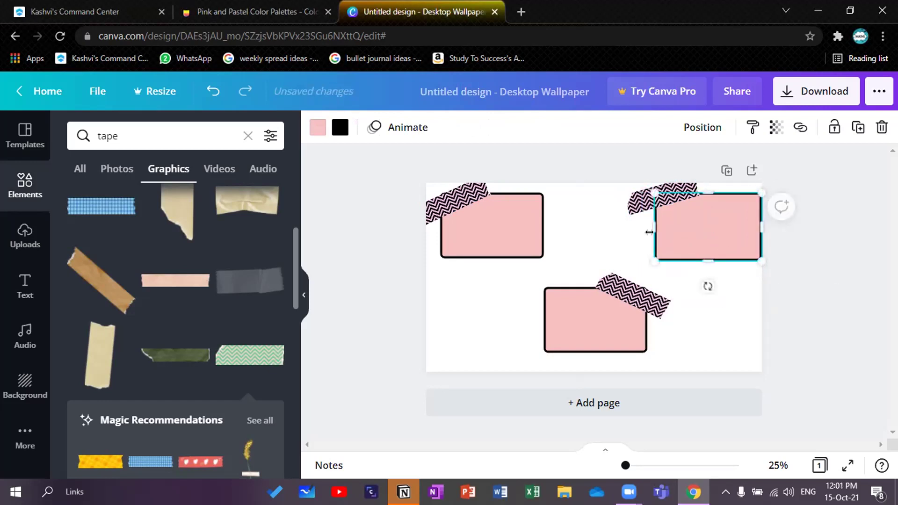
{"action": "left_click_drag", "start_coordinate": [655, 225], "coordinate": [646, 220]}
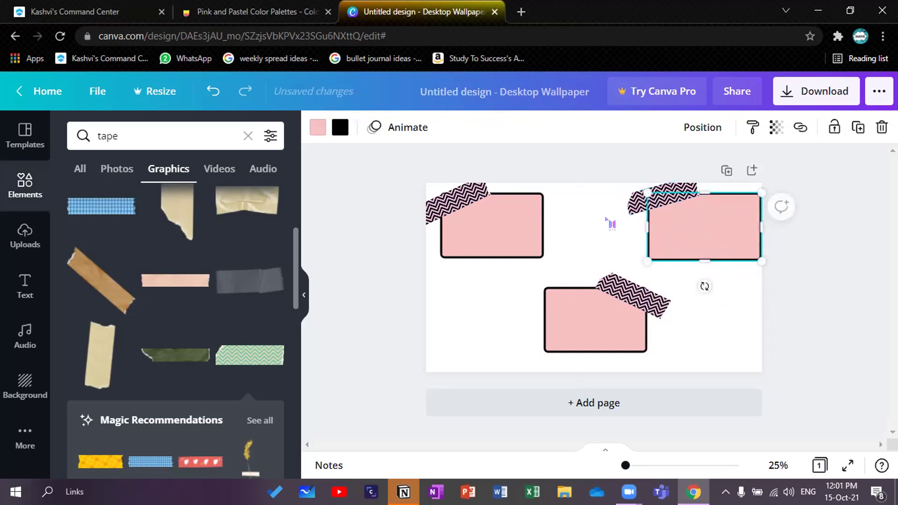
{"action": "left_click", "coordinate": [608, 221]}
- Remove the Pastel and Pink tags from the Color Hunt palette filter
{"action": "left_click", "coordinate": [663, 201]}
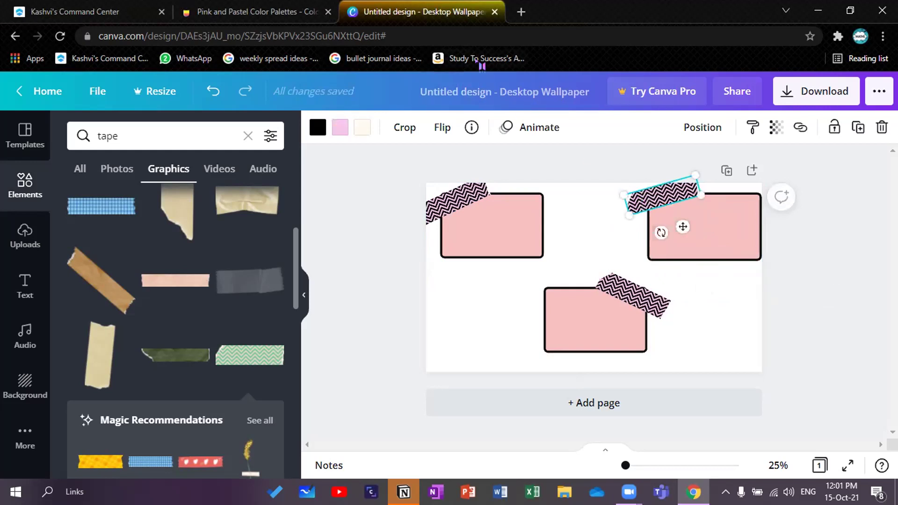
{"action": "left_click", "coordinate": [297, 11]}
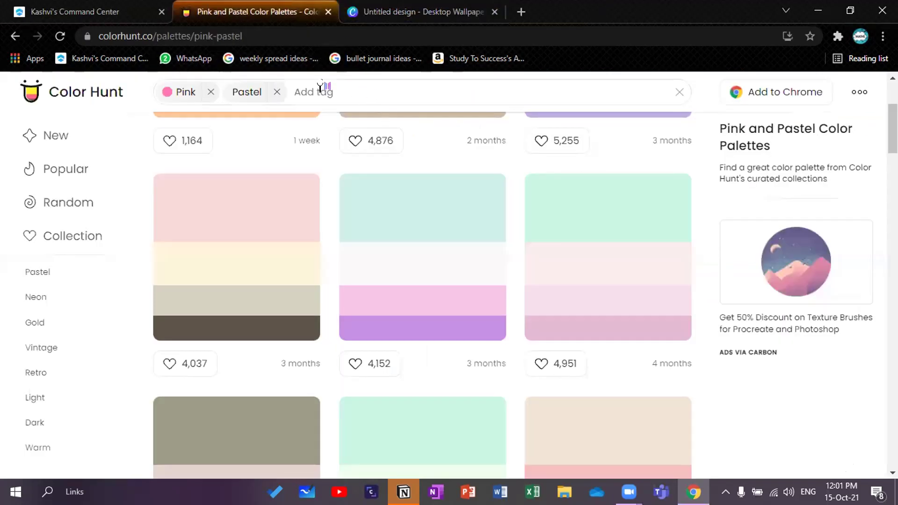
{"action": "left_click", "coordinate": [276, 92]}
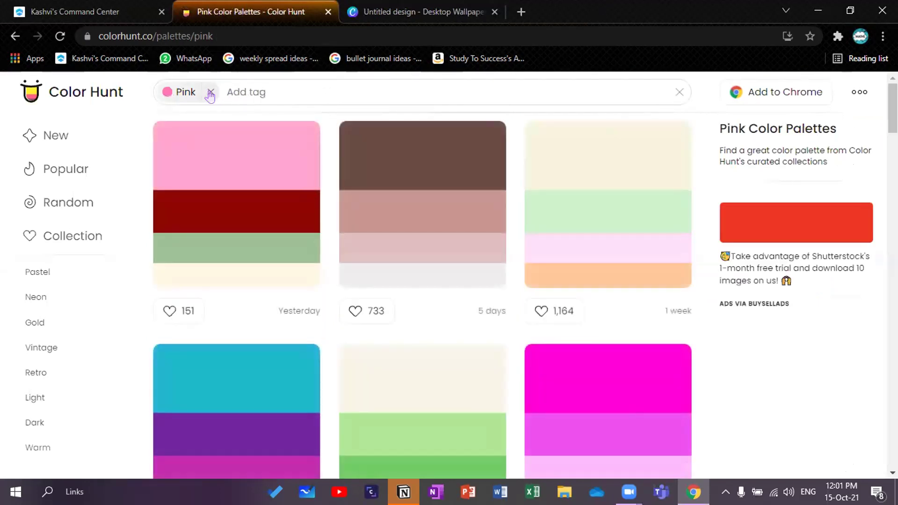
{"action": "left_click", "coordinate": [210, 92]}
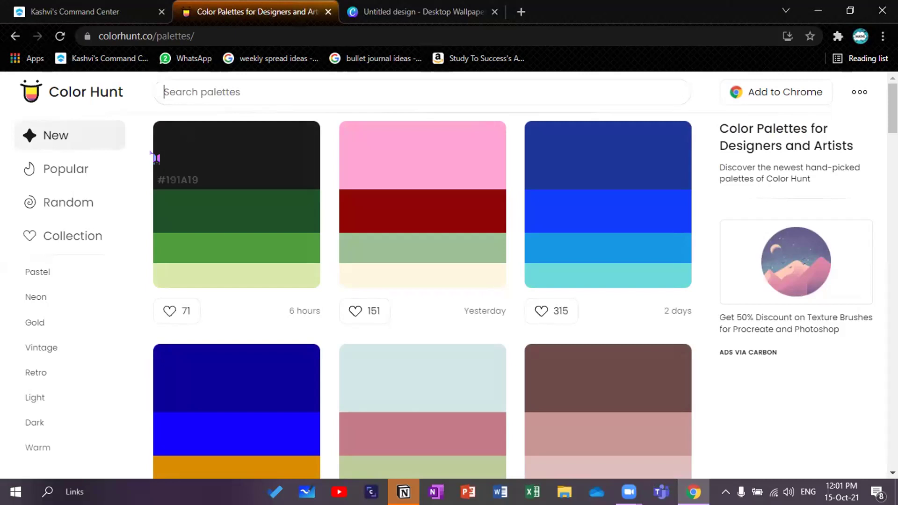
- Filter Color Hunt palettes to Grey and copy a grey shade's hex code
{"action": "left_click", "coordinate": [203, 92]}
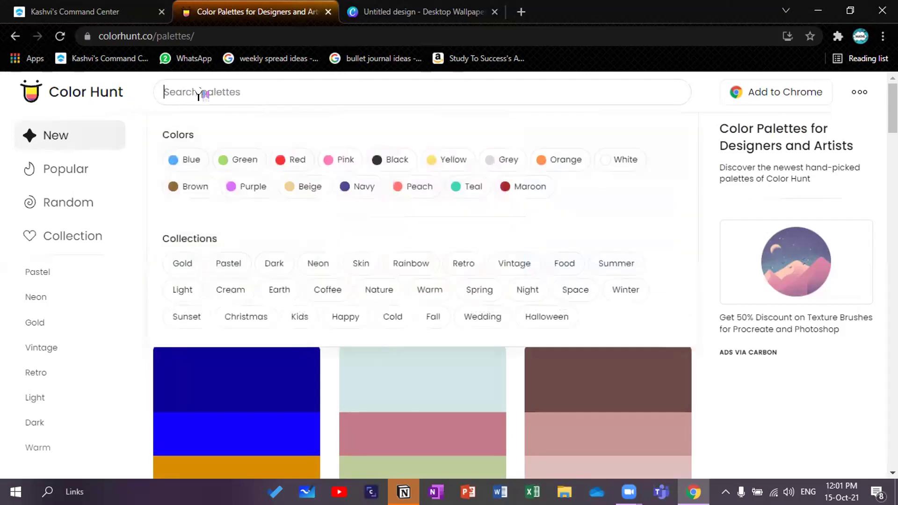
{"action": "left_click", "coordinate": [483, 161]}
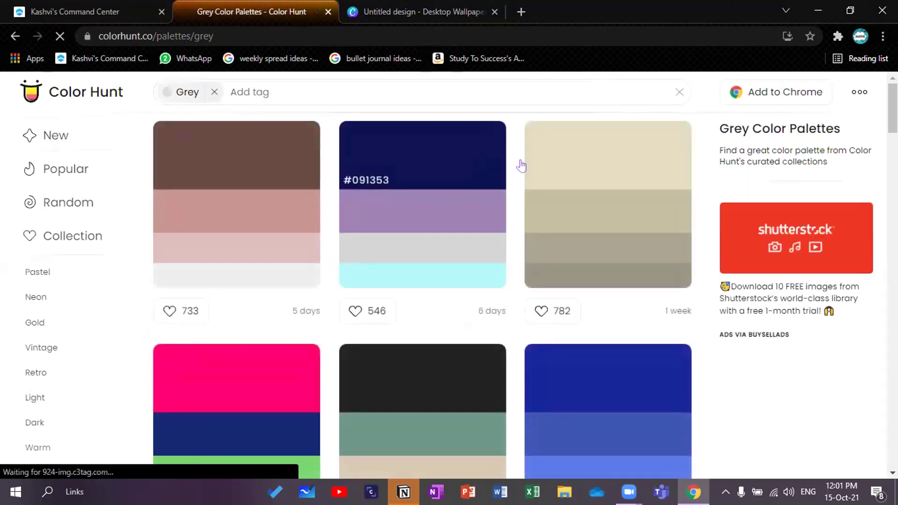
{"action": "left_click", "coordinate": [516, 169]}
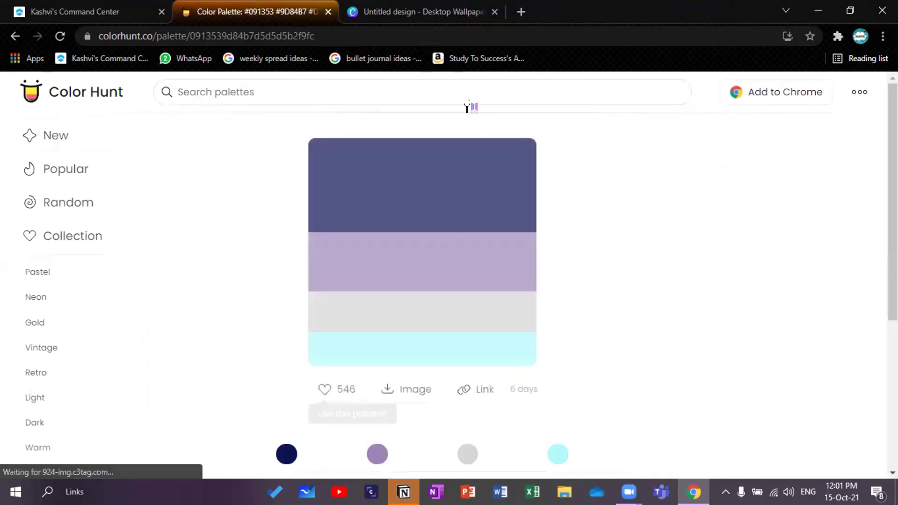
{"action": "left_click", "coordinate": [367, 92]}
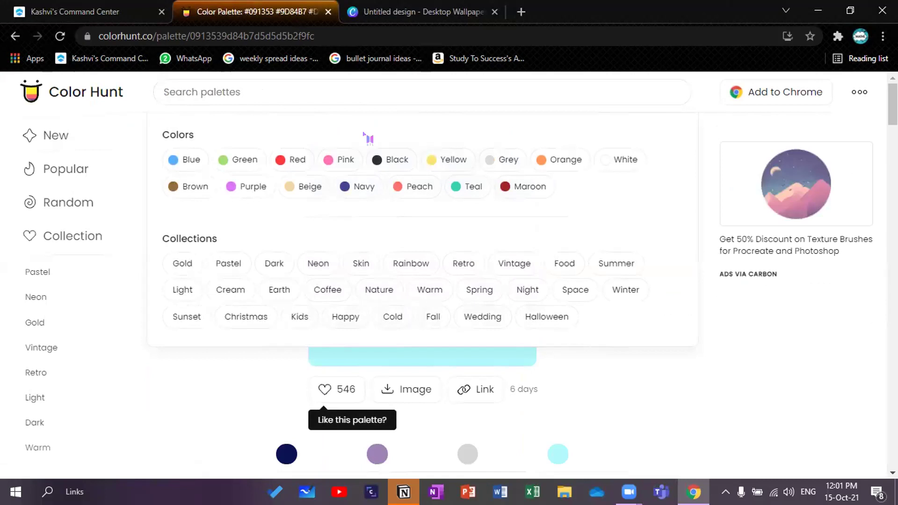
{"action": "left_click", "coordinate": [498, 159]}
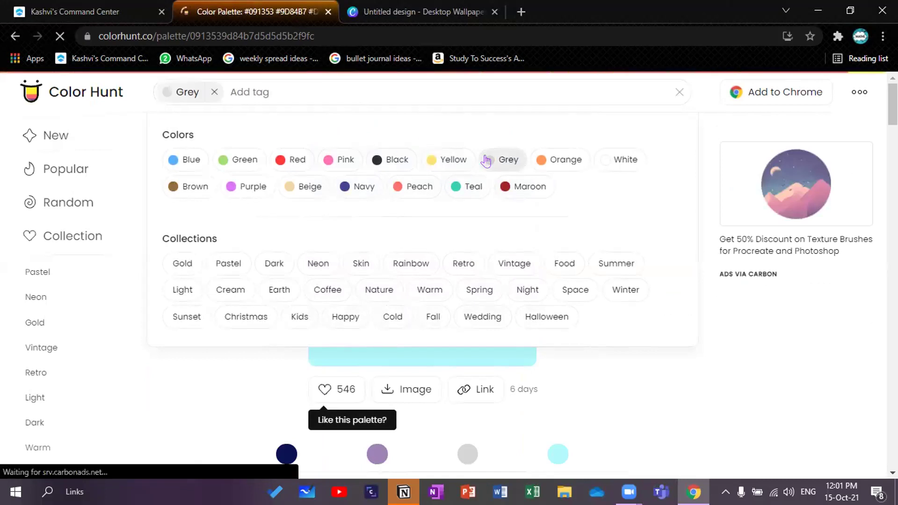
{"action": "scroll", "coordinate": [491, 276], "scroll_direction": "down", "scroll_amount": 1}
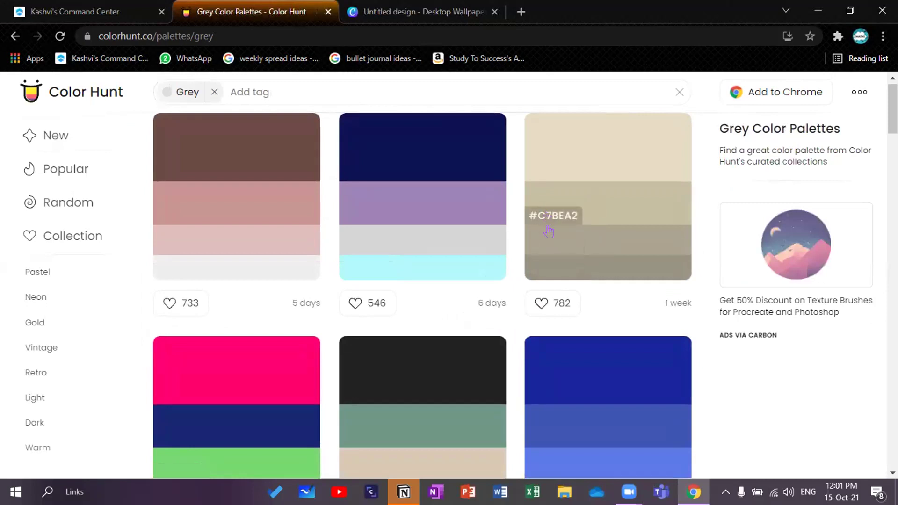
{"action": "left_click", "coordinate": [548, 250]}
- Apply the pasted grey AAA492 as the top-left tape's pale colour
{"action": "left_click", "coordinate": [450, 12]}
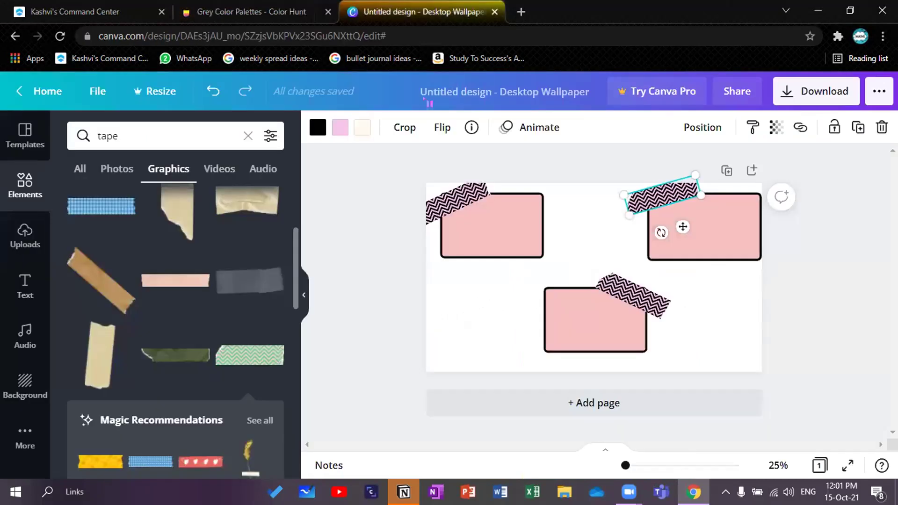
{"action": "left_click", "coordinate": [421, 200]}
{"action": "left_click", "coordinate": [362, 127]}
{"action": "left_click", "coordinate": [175, 136]}
{"action": "key", "text": "ctrl+v"}
{"action": "key", "text": "ctrl+a"}
{"action": "key", "text": "BackSpace"}
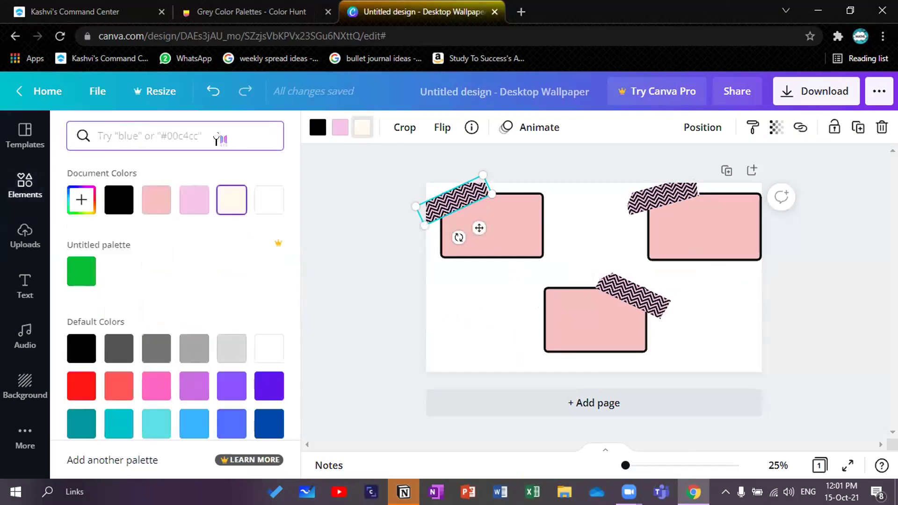
{"action": "type", "text": "AAA492"}
{"action": "left_click", "coordinate": [82, 200]}
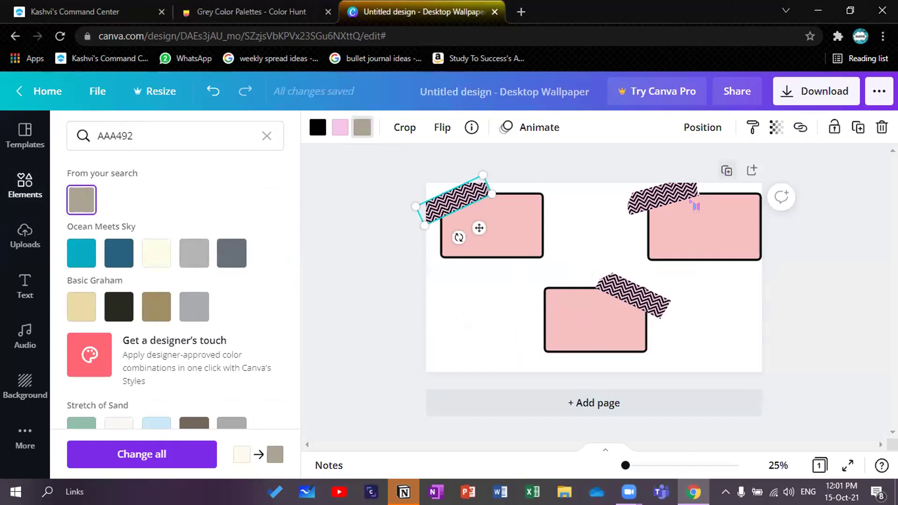
- Apply the same grey AAA492 to the top-right and bottom tapes
{"action": "left_click", "coordinate": [656, 197]}
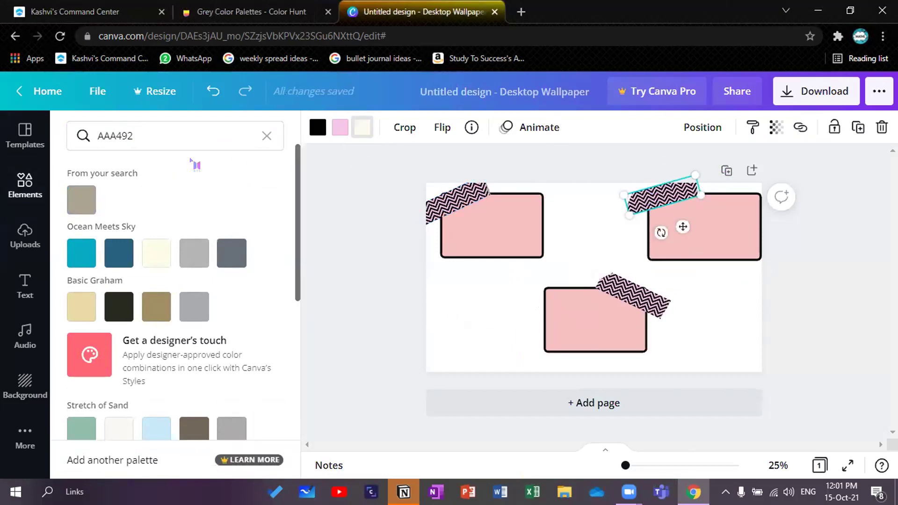
{"action": "left_click", "coordinate": [81, 200]}
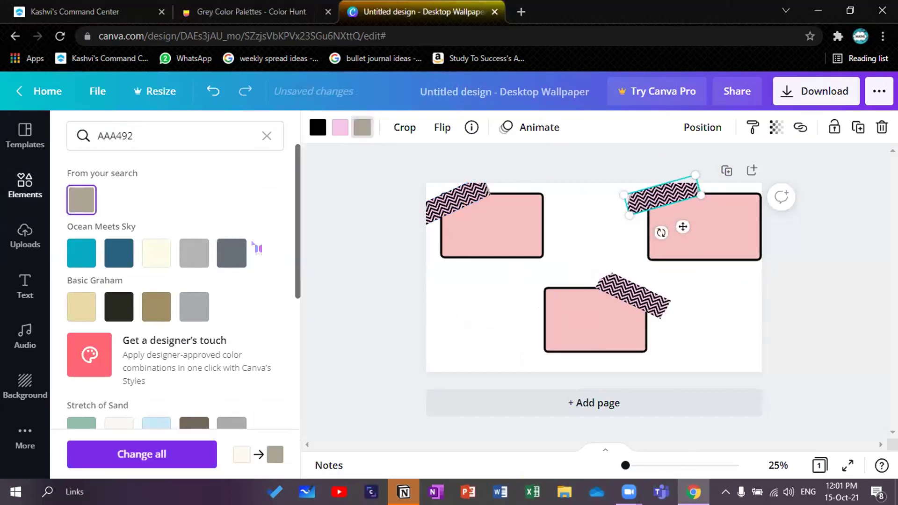
{"action": "left_click", "coordinate": [634, 295]}
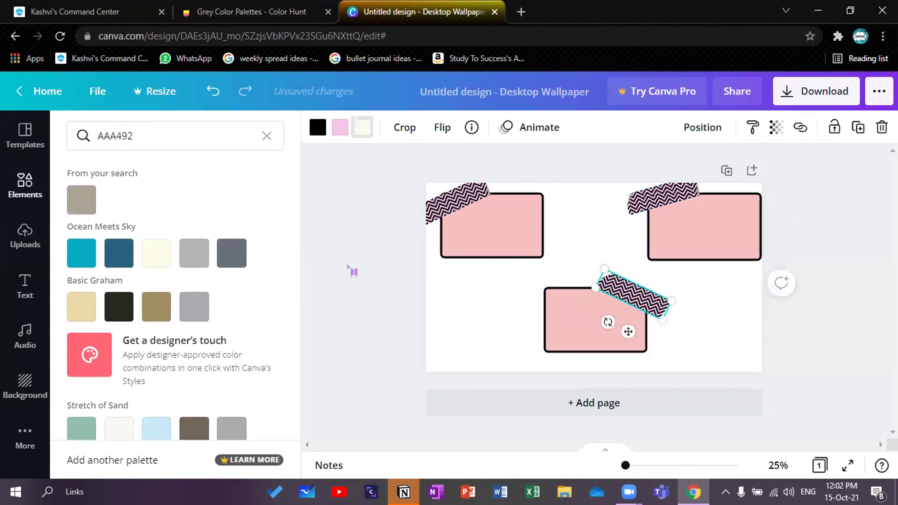
{"action": "left_click", "coordinate": [82, 200]}
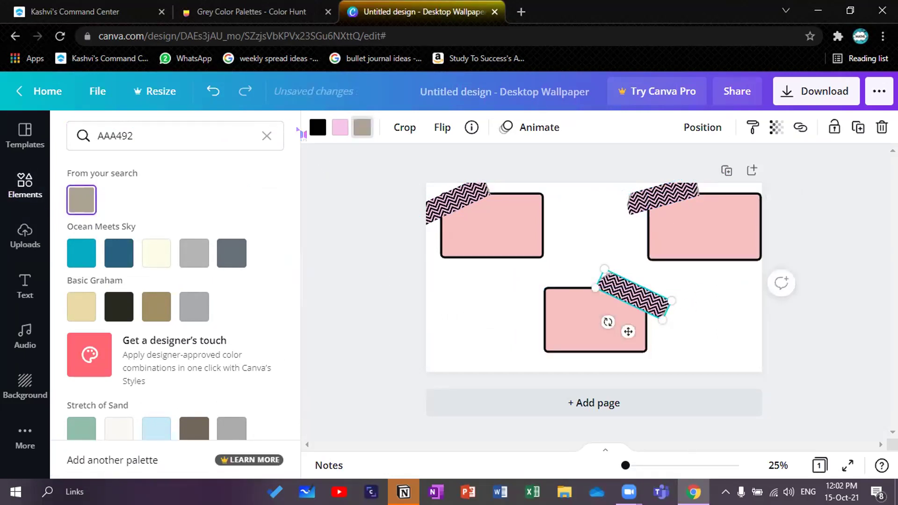
{"action": "left_click", "coordinate": [266, 136]}
{"action": "left_click", "coordinate": [368, 208]}
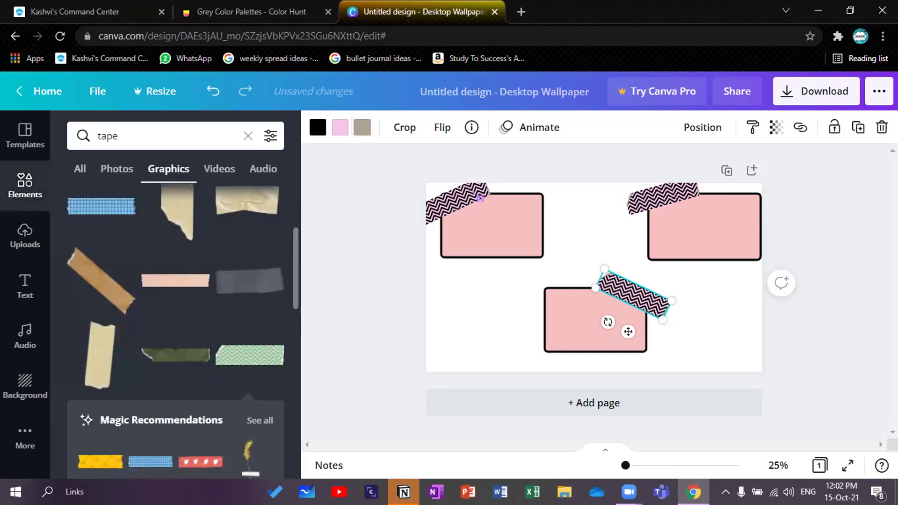
{"action": "left_click", "coordinate": [828, 232]}
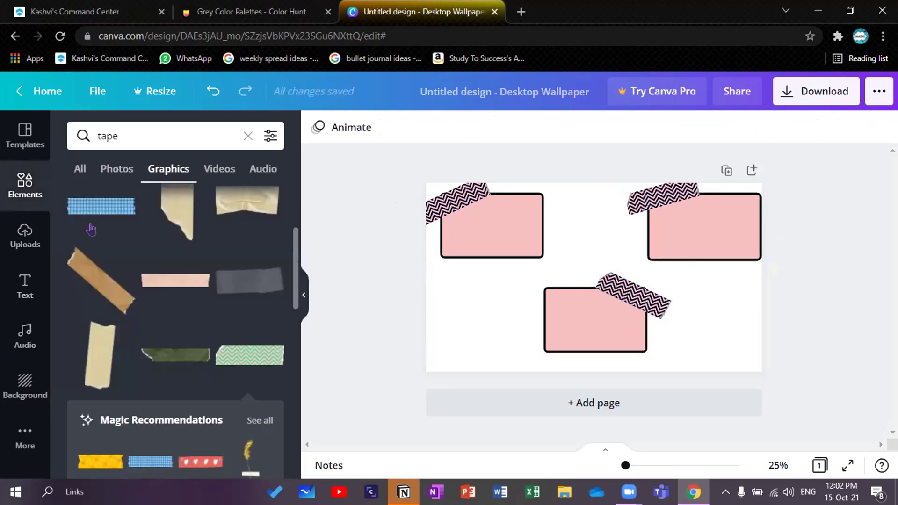
- Add a tall sky-and-grass photo frame from the Frames elements
{"action": "left_click", "coordinate": [25, 194]}
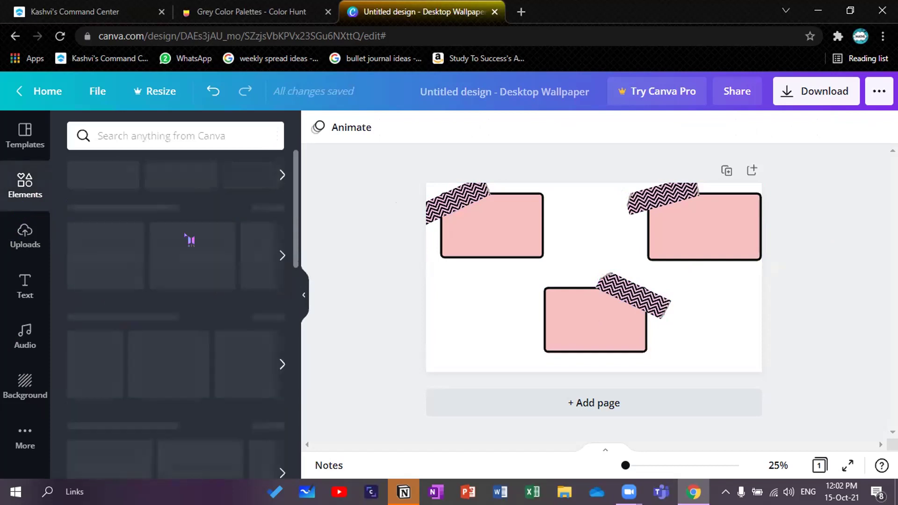
{"action": "left_click_drag", "start_coordinate": [298, 244], "coordinate": [302, 423]}
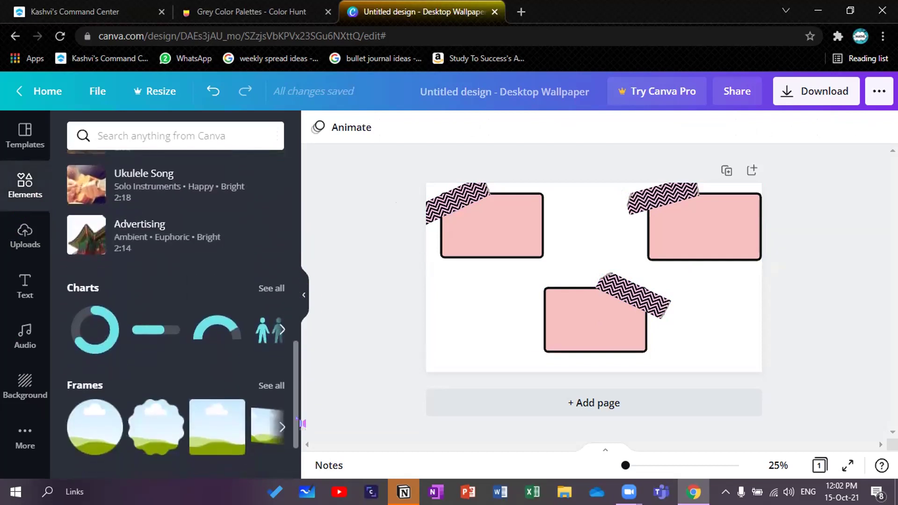
{"action": "left_click", "coordinate": [270, 386]}
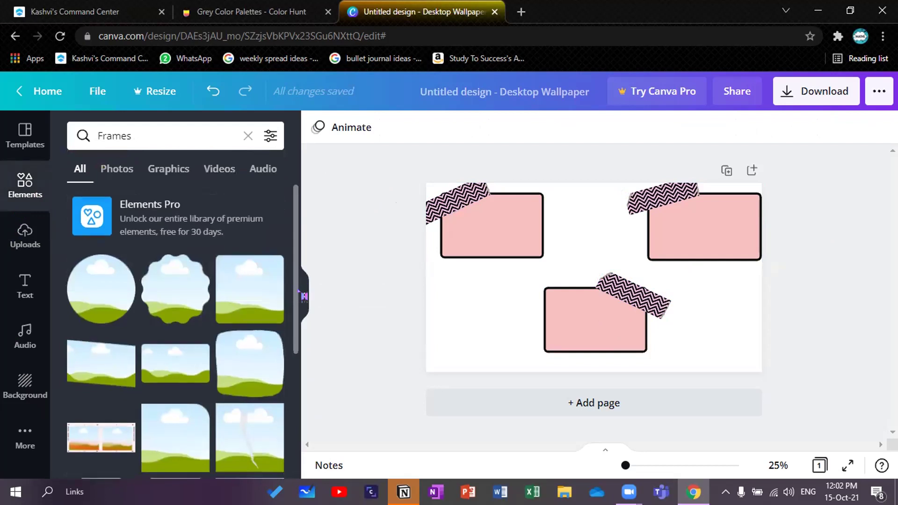
{"action": "scroll", "coordinate": [176, 315], "scroll_direction": "down", "scroll_amount": 2}
{"action": "scroll", "coordinate": [312, 344], "scroll_direction": "down", "scroll_amount": 2}
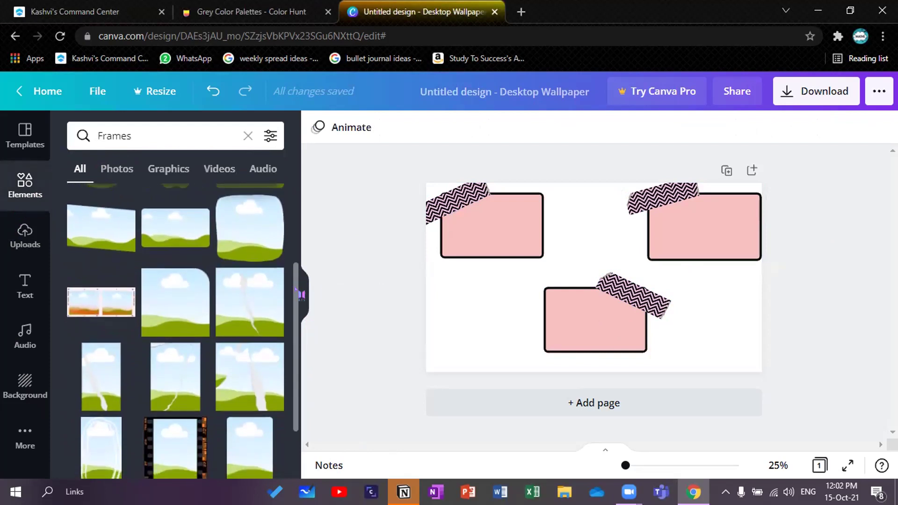
{"action": "scroll", "coordinate": [301, 288], "scroll_direction": "down", "scroll_amount": 3}
{"action": "scroll", "coordinate": [302, 315], "scroll_direction": "down", "scroll_amount": 3}
{"action": "scroll", "coordinate": [300, 351], "scroll_direction": "down", "scroll_amount": 2}
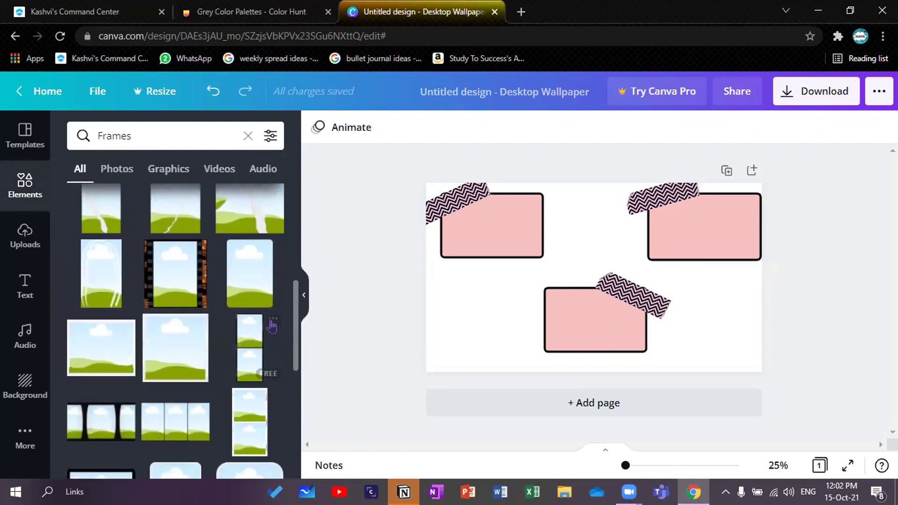
{"action": "left_click", "coordinate": [254, 286]}
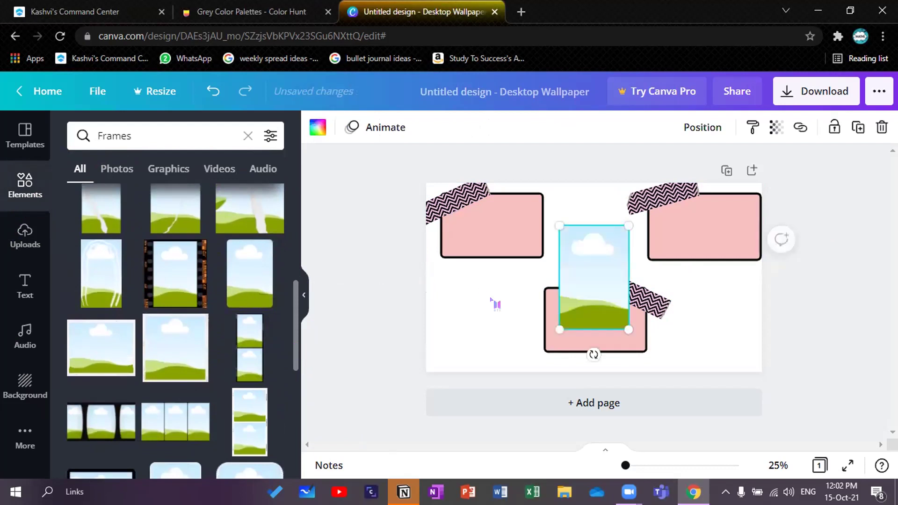
- Shrink and tilt the frame, then place a copy beside it, left of the bottom box
{"action": "mouse_move", "coordinate": [595, 276]}
{"action": "left_mouse_down"}
{"action": "mouse_move", "coordinate": [591, 266]}
{"action": "mouse_move", "coordinate": [512, 313]}
{"action": "left_mouse_up"}
{"action": "mouse_move", "coordinate": [523, 354]}
{"action": "left_mouse_down"}
{"action": "mouse_move", "coordinate": [515, 337]}
{"action": "mouse_move", "coordinate": [483, 321]}
{"action": "left_mouse_up"}
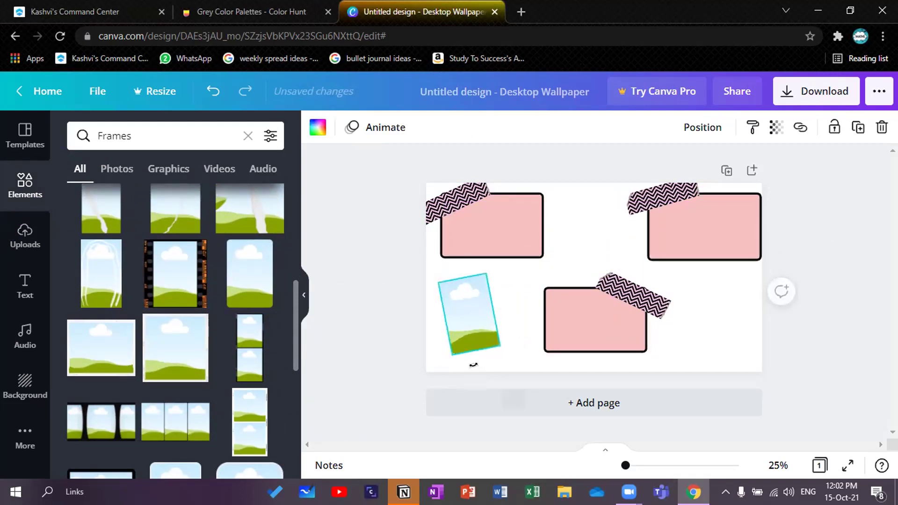
{"action": "left_click_drag", "start_coordinate": [470, 376], "coordinate": [474, 380]}
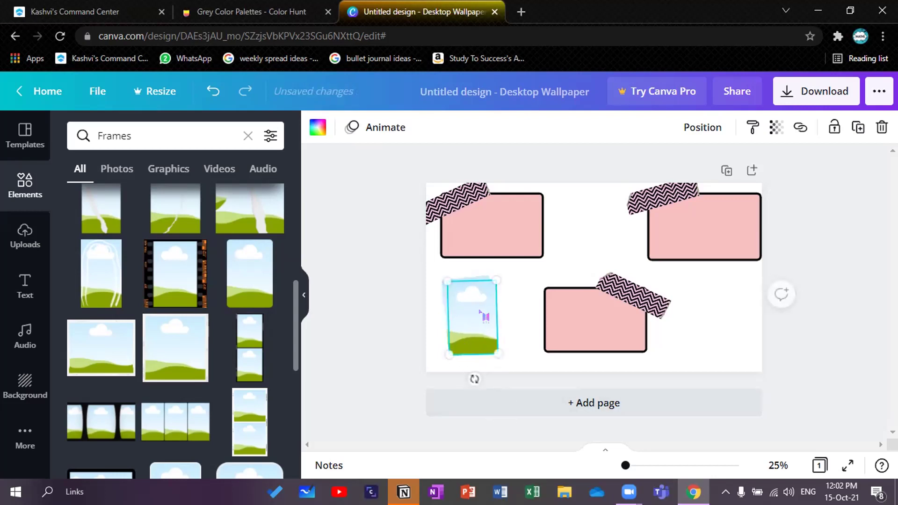
{"action": "left_click_drag", "start_coordinate": [485, 313], "coordinate": [516, 292], "text": "alt"}
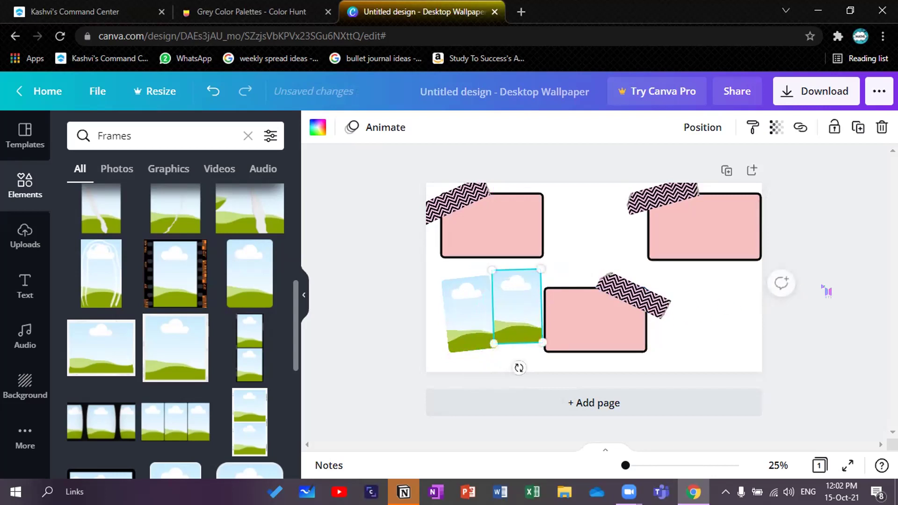
{"action": "left_click", "coordinate": [826, 291]}
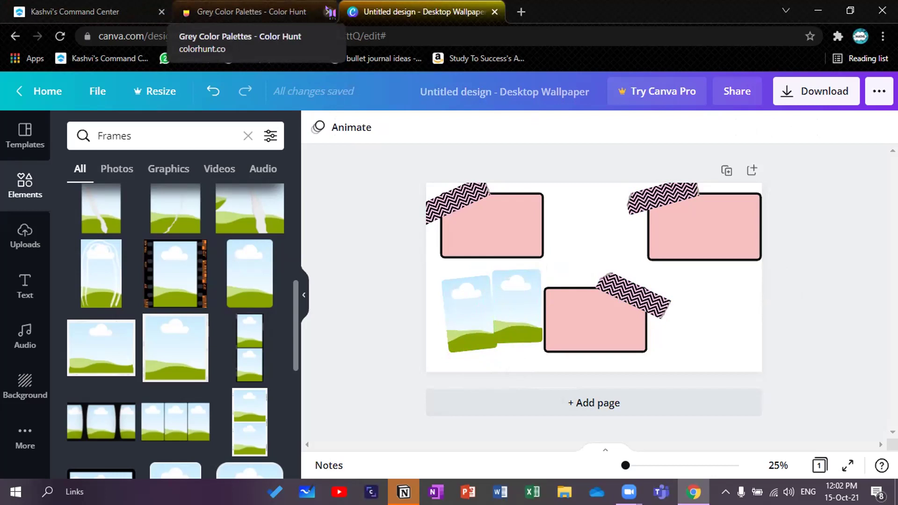
- Close Color Hunt, search Pinterest for 'black pink' and scroll the results
{"action": "left_click", "coordinate": [328, 11]}
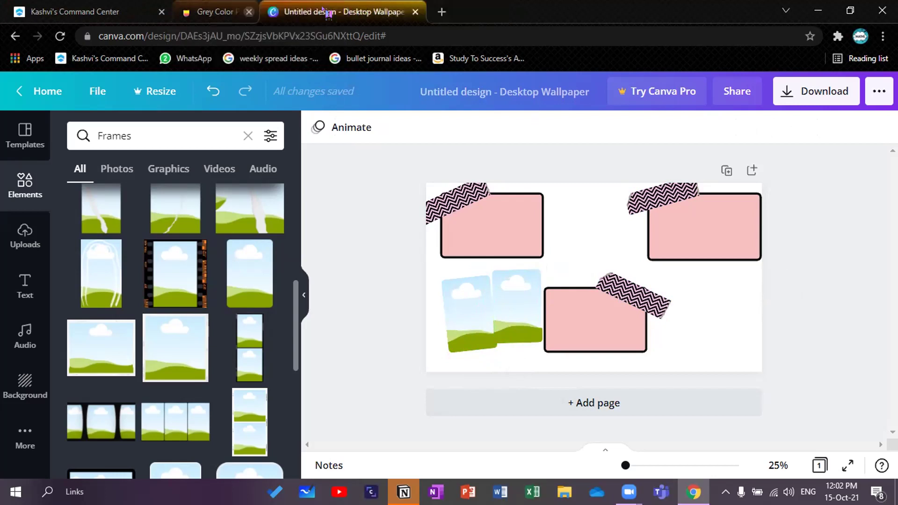
{"action": "left_click", "coordinate": [76, 12]}
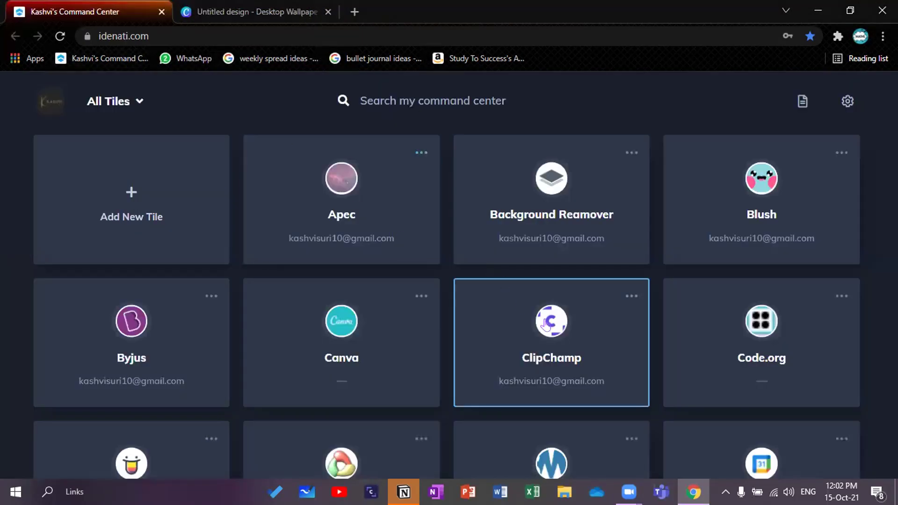
{"action": "left_click", "coordinate": [449, 101]}
{"action": "type", "text": "pinterest.com"}
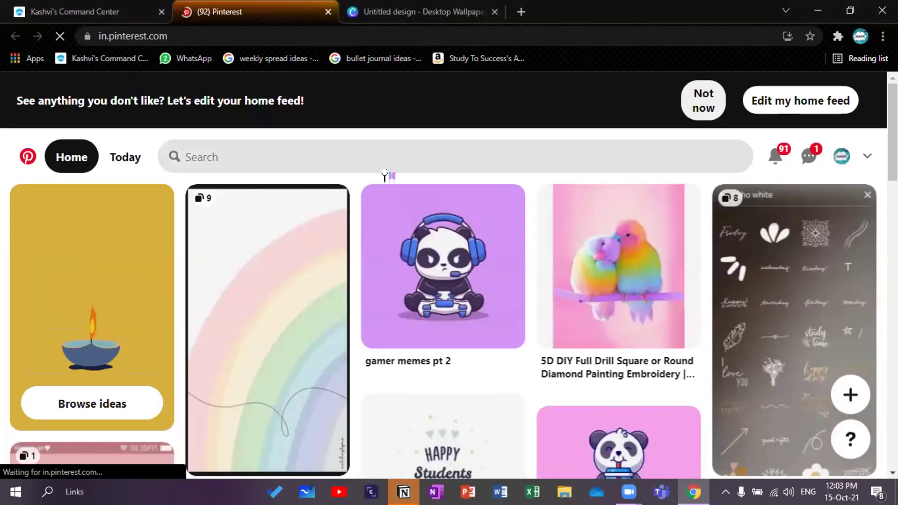
{"action": "left_click", "coordinate": [321, 157]}
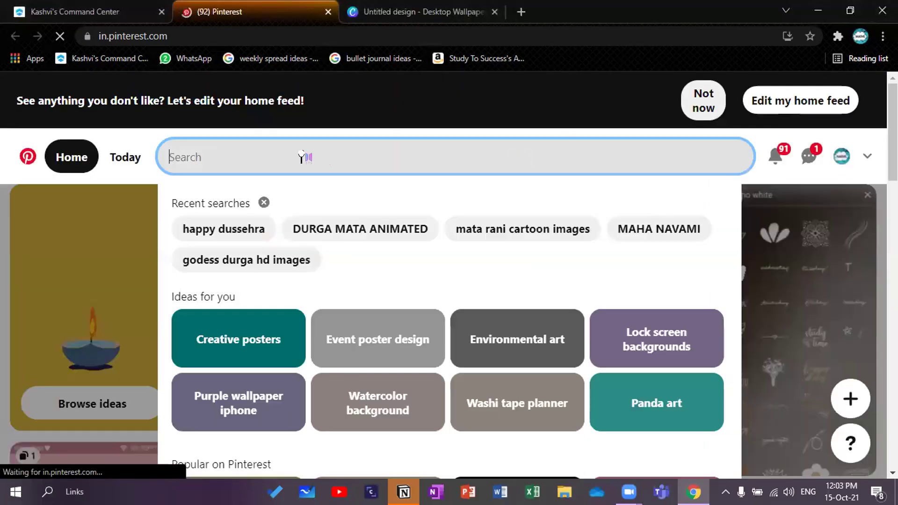
{"action": "type", "text": "black"}
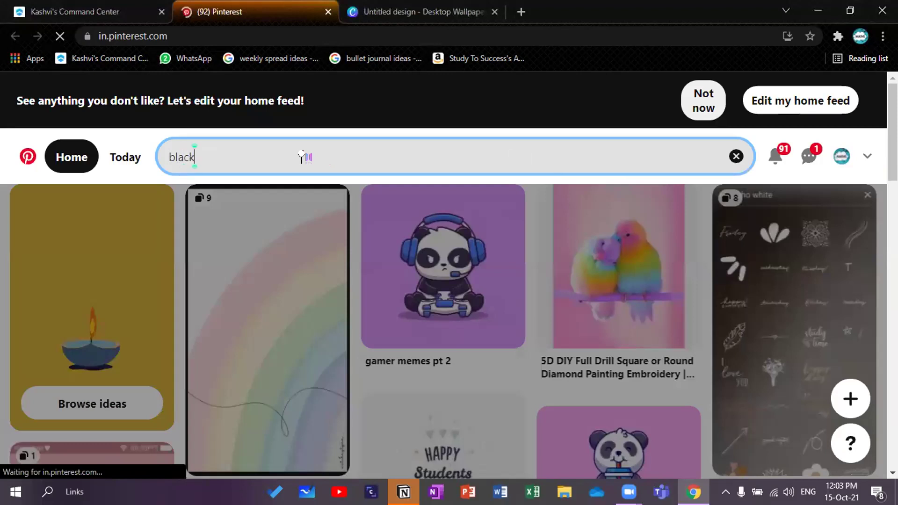
{"action": "type", "text": " pink"}
{"action": "key", "text": "Return"}
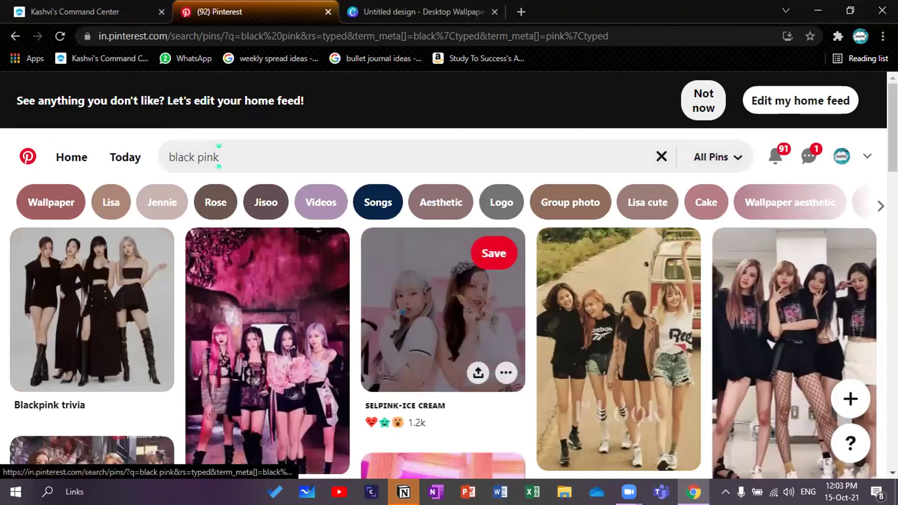
{"action": "scroll", "coordinate": [220, 153], "scroll_direction": "down", "scroll_amount": 4}
{"action": "scroll", "coordinate": [219, 154], "scroll_direction": "down", "scroll_amount": 3}
{"action": "scroll", "coordinate": [219, 153], "scroll_direction": "down", "scroll_amount": 3}
{"action": "scroll", "coordinate": [219, 153], "scroll_direction": "down", "scroll_amount": 4}
{"action": "scroll", "coordinate": [220, 154], "scroll_direction": "down", "scroll_amount": 3}
{"action": "scroll", "coordinate": [219, 154], "scroll_direction": "up", "scroll_amount": 2}
{"action": "scroll", "coordinate": [220, 153], "scroll_direction": "down", "scroll_amount": 3}
{"action": "scroll", "coordinate": [219, 153], "scroll_direction": "down", "scroll_amount": 3}
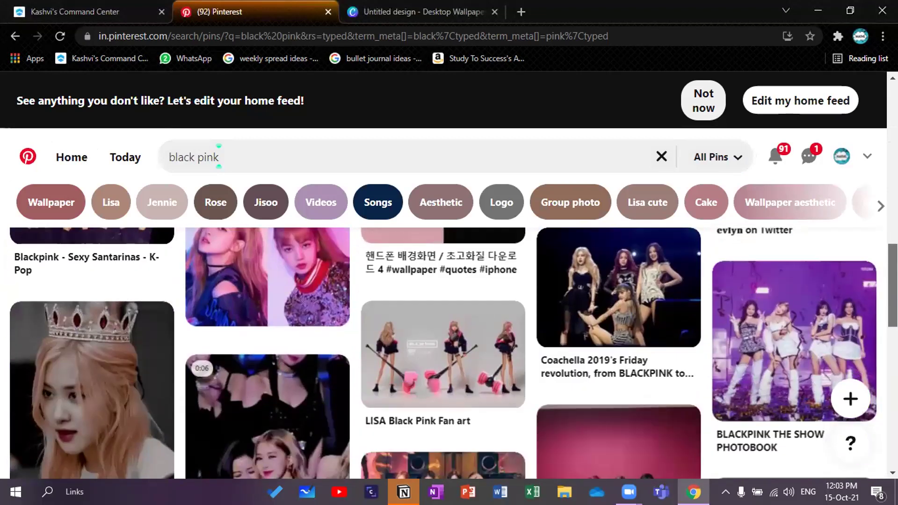
{"action": "scroll", "coordinate": [219, 153], "scroll_direction": "up", "scroll_amount": 2}
{"action": "scroll", "coordinate": [883, 307], "scroll_direction": "up", "scroll_amount": 1}
{"action": "scroll", "coordinate": [883, 307], "scroll_direction": "up", "scroll_amount": 1}
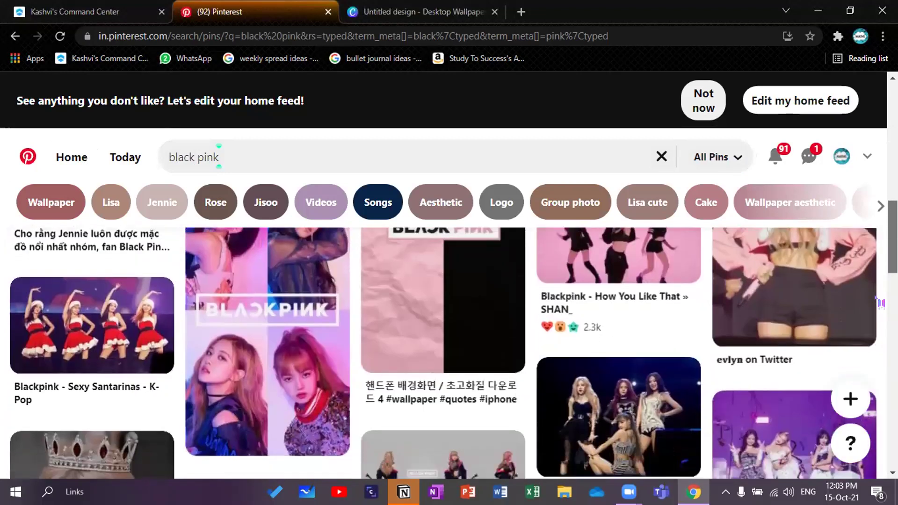
{"action": "scroll", "coordinate": [883, 315], "scroll_direction": "down", "scroll_amount": 3}
{"action": "scroll", "coordinate": [883, 316], "scroll_direction": "down", "scroll_amount": 2}
{"action": "scroll", "coordinate": [883, 316], "scroll_direction": "down", "scroll_amount": 3}
{"action": "scroll", "coordinate": [883, 316], "scroll_direction": "down", "scroll_amount": 2}
{"action": "left_click_drag", "start_coordinate": [891, 266], "coordinate": [891, 211]}
{"action": "scroll", "coordinate": [881, 246], "scroll_direction": "up", "scroll_amount": 5}
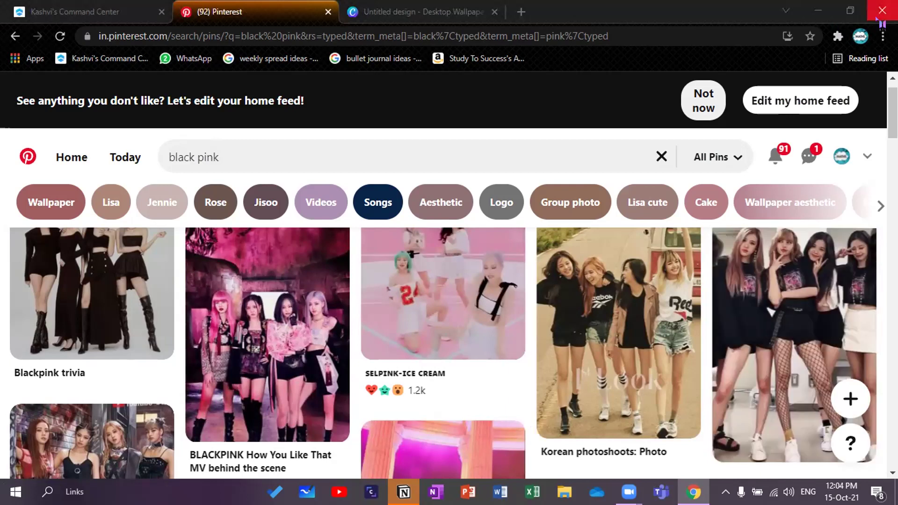
{"action": "scroll", "coordinate": [450, 351], "scroll_direction": "down", "scroll_amount": 5}
{"action": "scroll", "coordinate": [449, 350], "scroll_direction": "down", "scroll_amount": 3}
{"action": "mouse_move", "coordinate": [618, 302]}
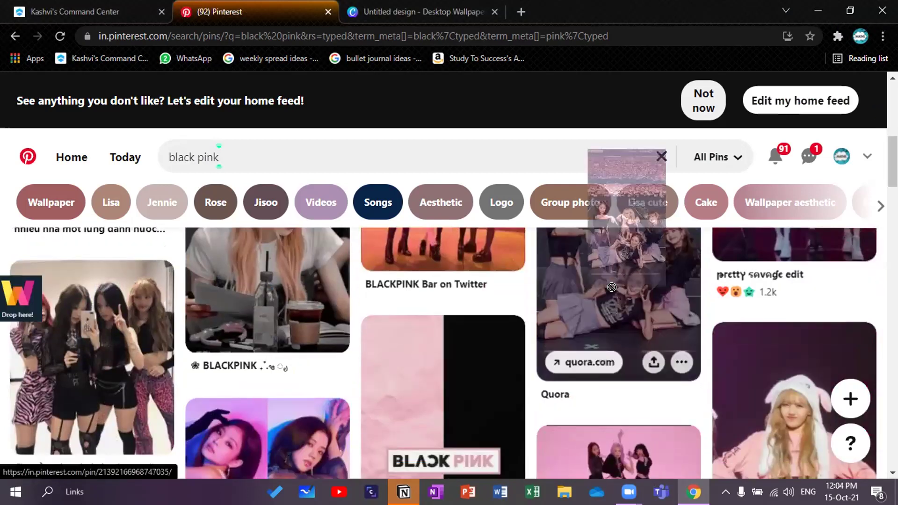
{"action": "left_click_drag", "start_coordinate": [617, 302], "coordinate": [610, 127]}
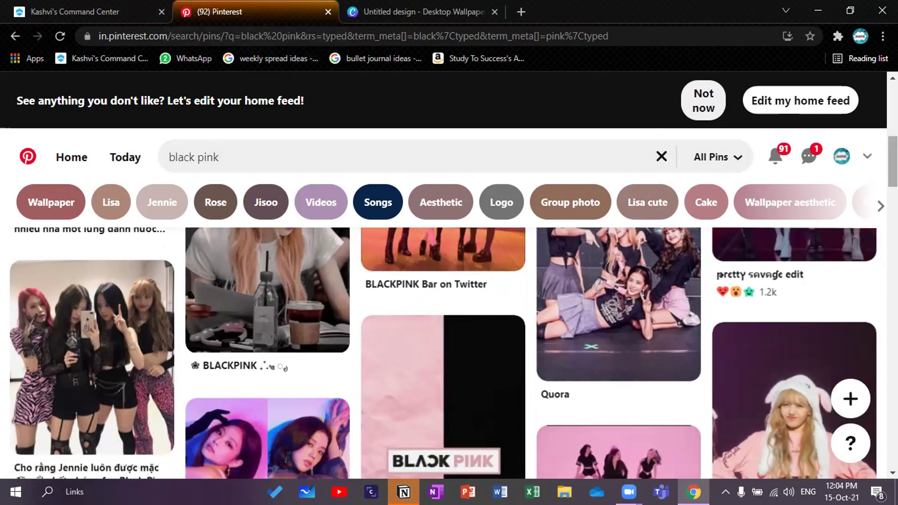
{"action": "mouse_move", "coordinate": [892, 163]}
{"action": "left_mouse_down"}
{"action": "mouse_move", "coordinate": [893, 195]}
{"action": "mouse_move", "coordinate": [886, 184]}
{"action": "left_mouse_up"}
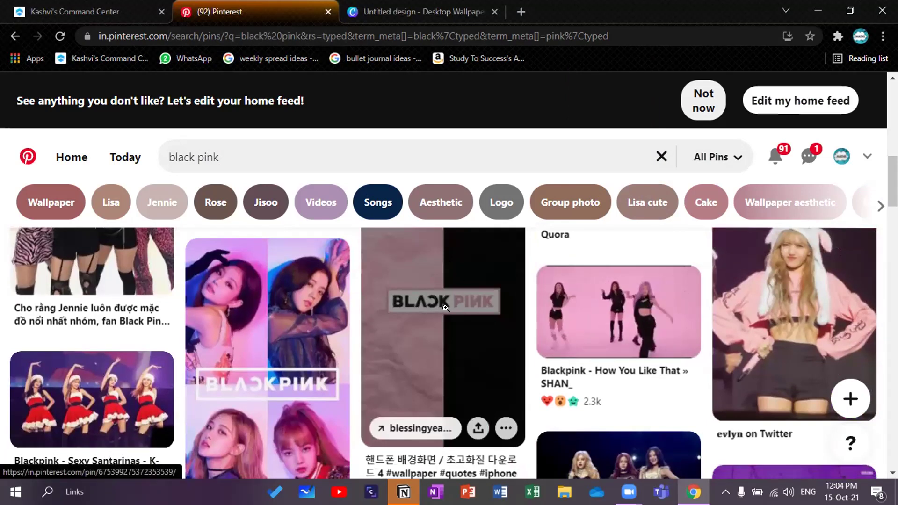
- Copy the Blackpink collage pin image and place it inside Canva's left tilted frame
{"action": "right_click", "coordinate": [286, 345]}
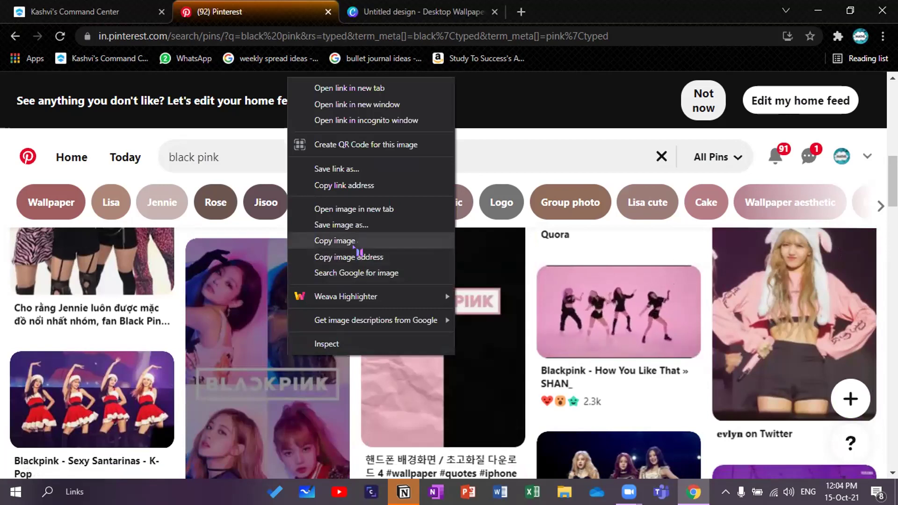
{"action": "left_click", "coordinate": [335, 241]}
{"action": "left_click", "coordinate": [421, 11]}
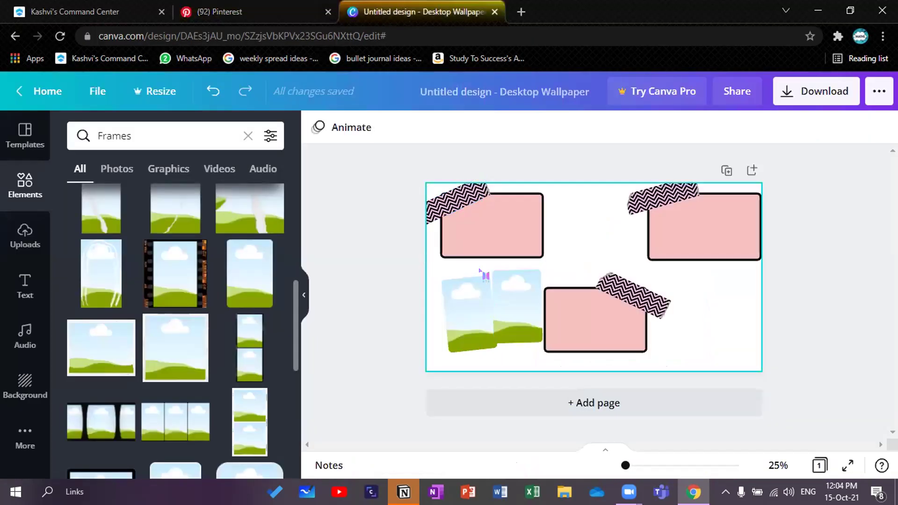
{"action": "key", "text": "ctrl+v"}
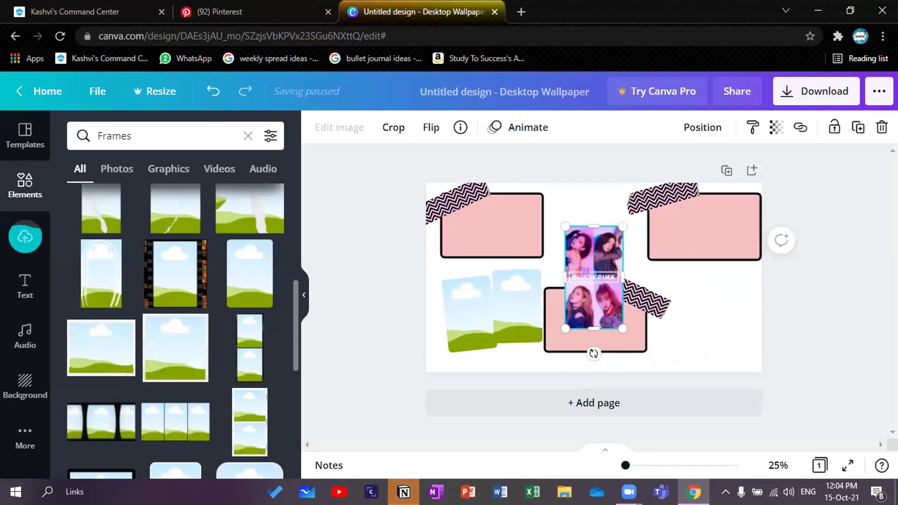
{"action": "left_click_drag", "start_coordinate": [594, 277], "coordinate": [468, 312]}
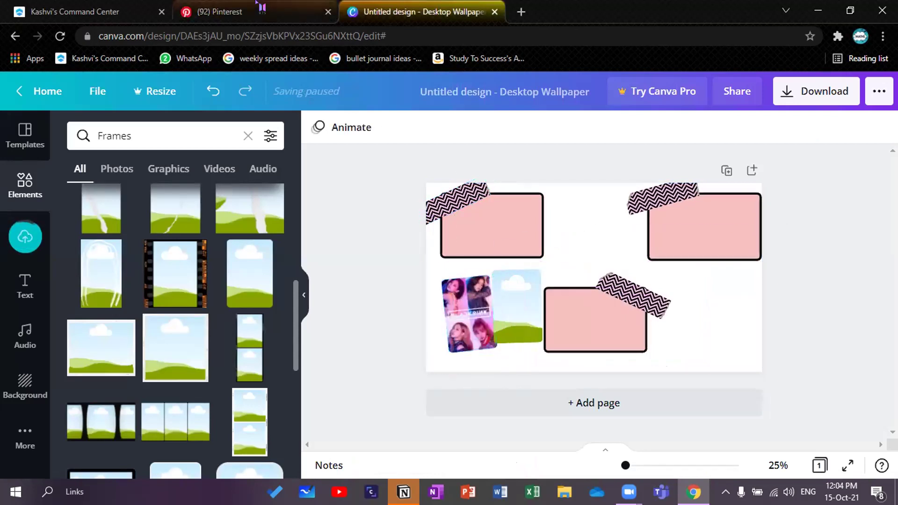
{"action": "left_click", "coordinate": [220, 11]}
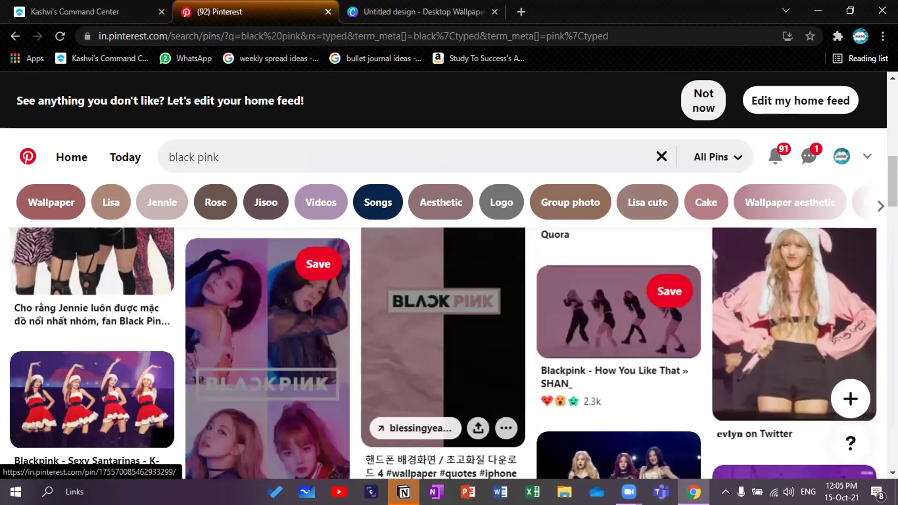
{"action": "scroll", "coordinate": [267, 310], "scroll_direction": "down", "scroll_amount": 3}
{"action": "scroll", "coordinate": [267, 309], "scroll_direction": "down", "scroll_amount": 2}
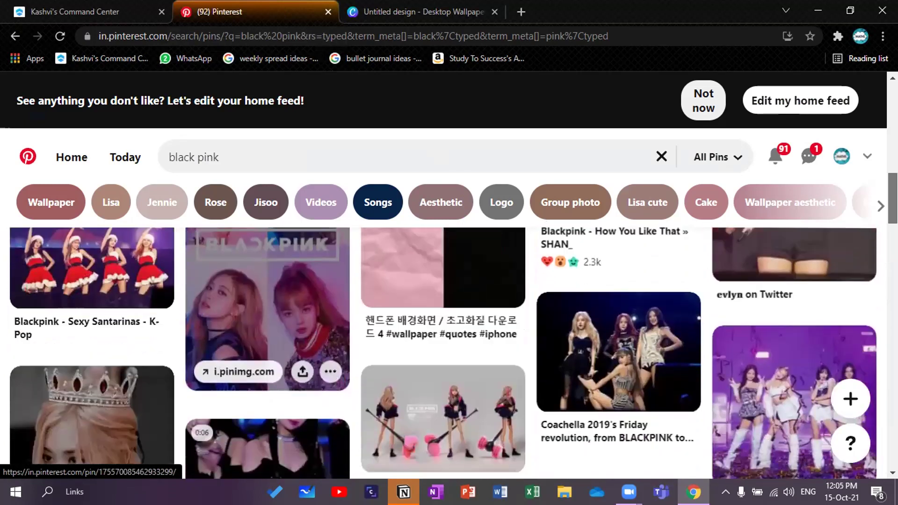
{"action": "scroll", "coordinate": [267, 308], "scroll_direction": "down", "scroll_amount": 1}
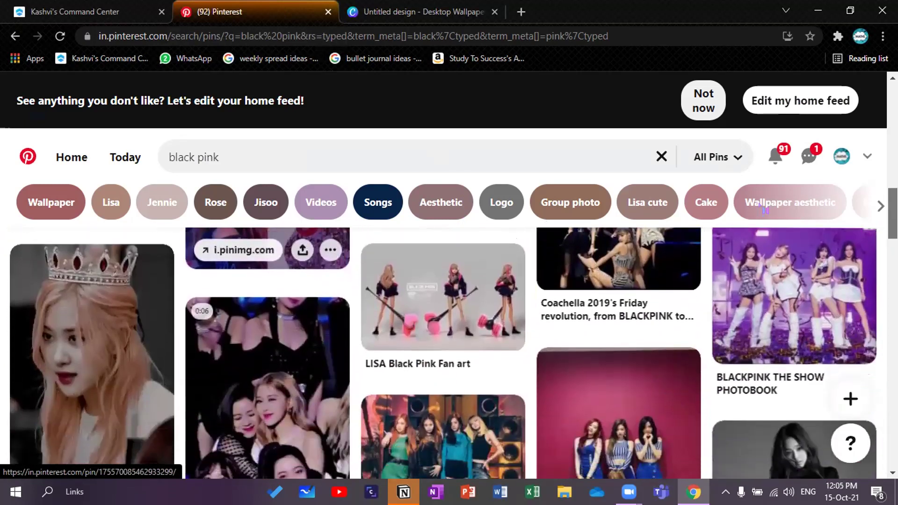
{"action": "mouse_move", "coordinate": [794, 400]}
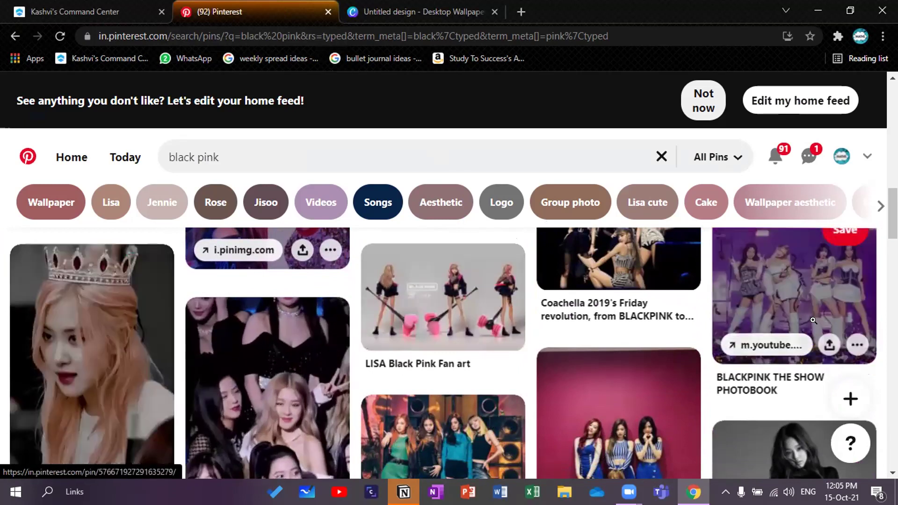
- Copy the BLACKPINK THE SHOW PHOTOBOOK pin image and return to the Canva wallpaper
{"action": "right_click", "coordinate": [828, 284]}
{"action": "left_click", "coordinate": [826, 175]}
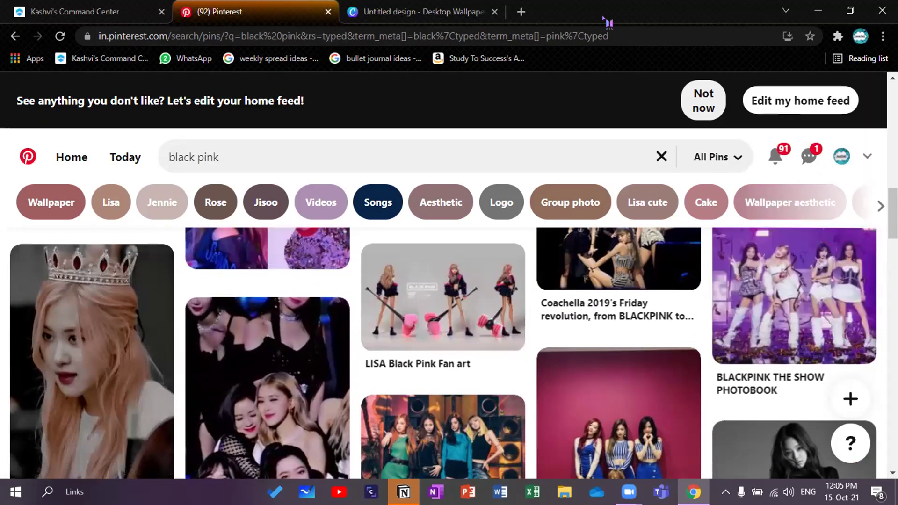
{"action": "left_click", "coordinate": [420, 11]}
{"action": "left_click", "coordinate": [525, 276]}
- Paste the group performance photo into the second tilted frame and close the Pinterest tab
{"action": "left_click", "coordinate": [520, 273]}
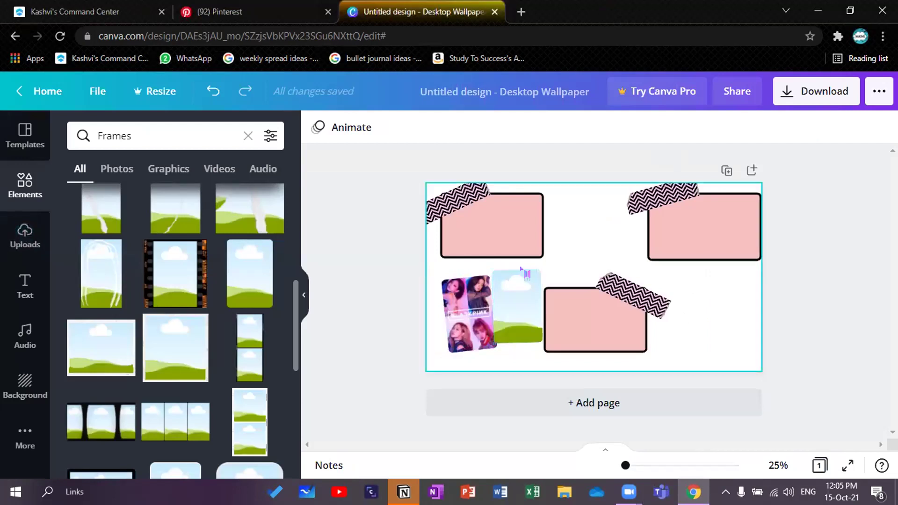
{"action": "key", "text": "ctrl+v"}
{"action": "left_click_drag", "start_coordinate": [593, 280], "coordinate": [517, 309]}
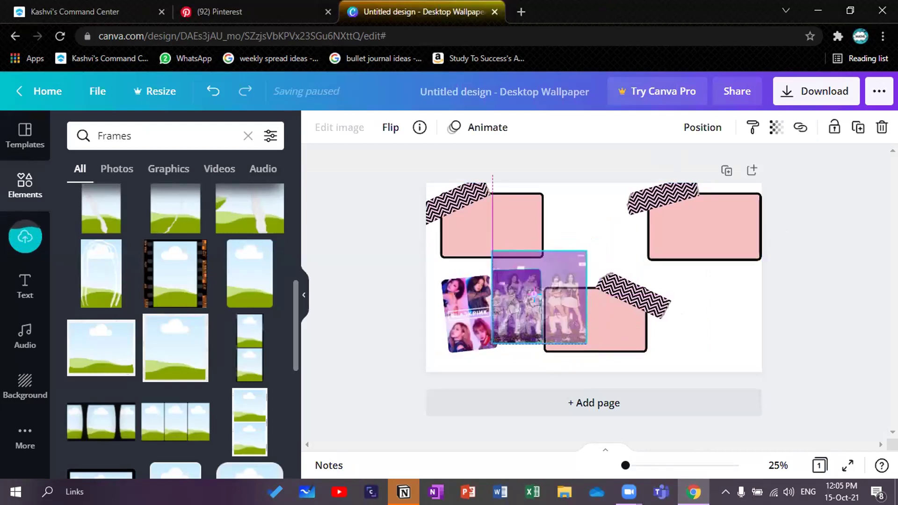
{"action": "left_click", "coordinate": [752, 286]}
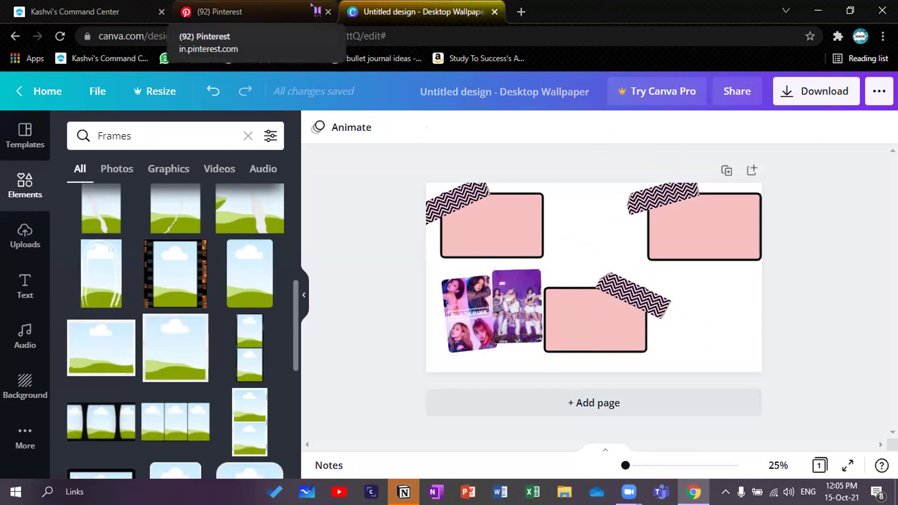
{"action": "left_click", "coordinate": [328, 12]}
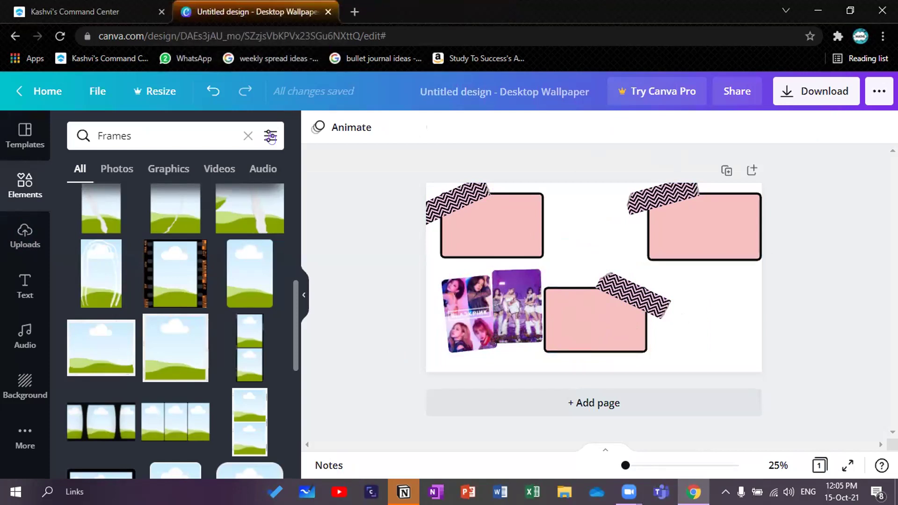
- Try several Photo Colors swatches and set the page background to medium purple #aa82b4
{"action": "left_click", "coordinate": [588, 221]}
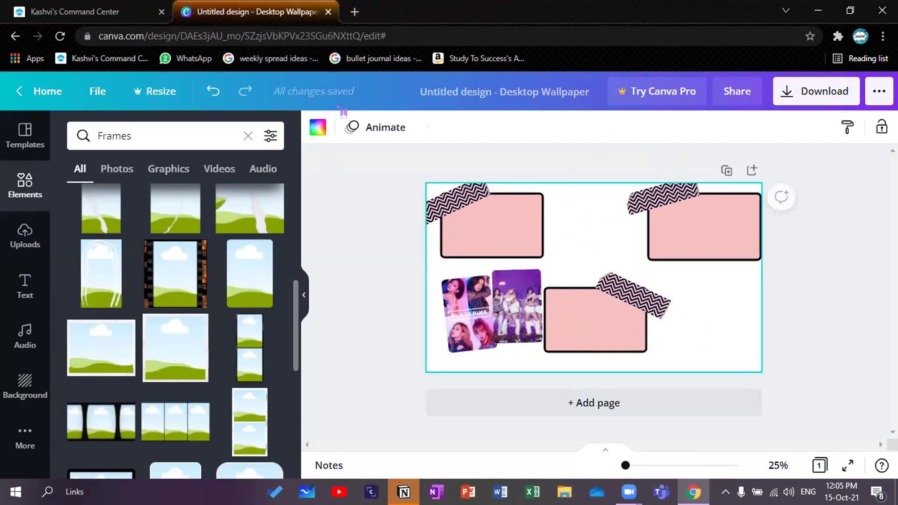
{"action": "left_click", "coordinate": [317, 128]}
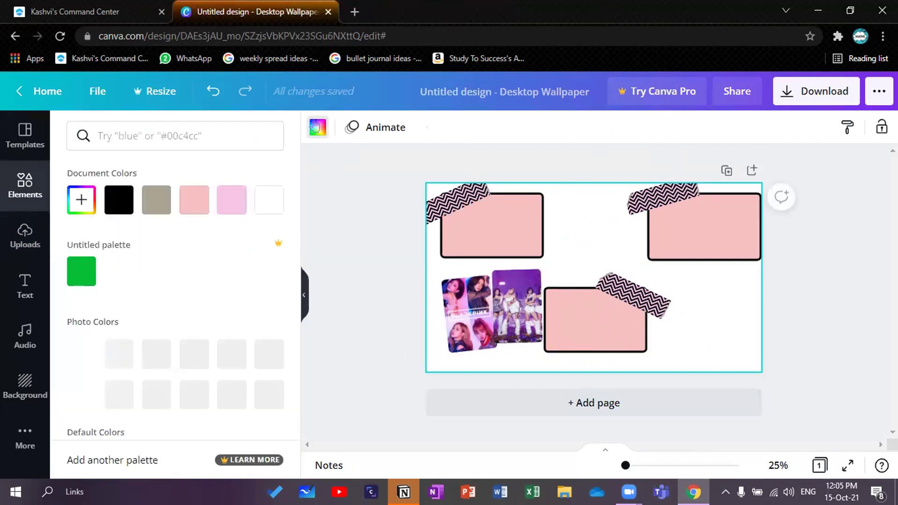
{"action": "left_click", "coordinate": [232, 200]}
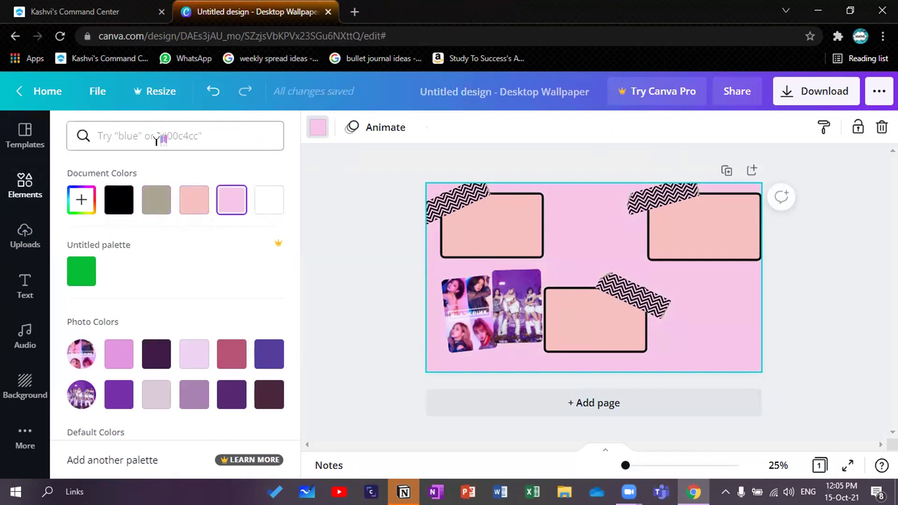
{"action": "left_click", "coordinate": [118, 394]}
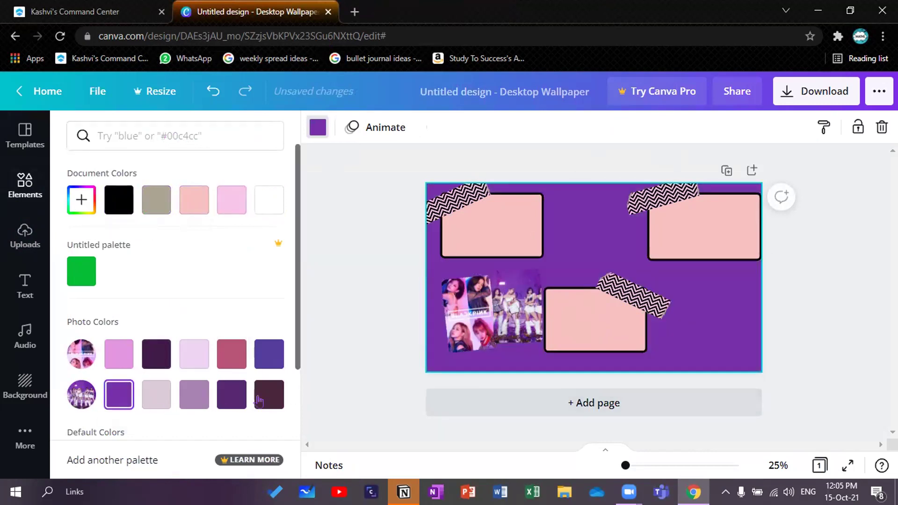
{"action": "left_click", "coordinate": [157, 394]}
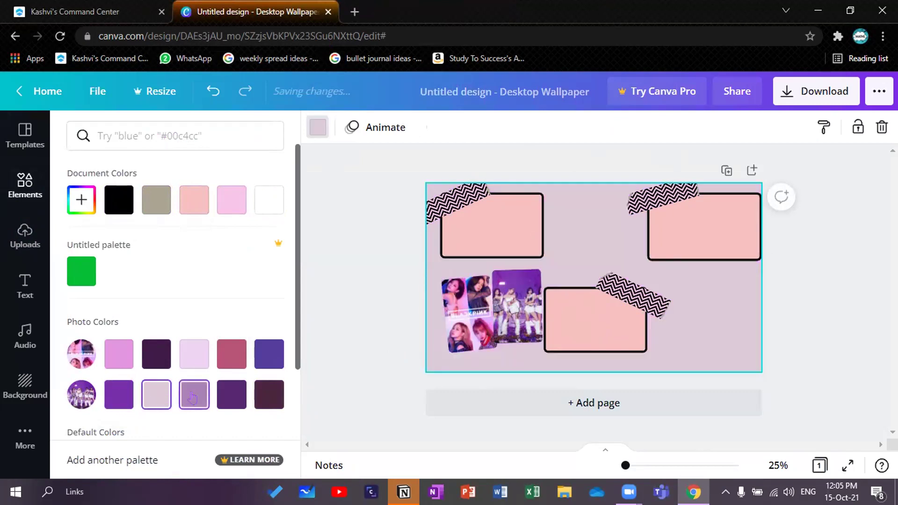
{"action": "left_click", "coordinate": [195, 394]}
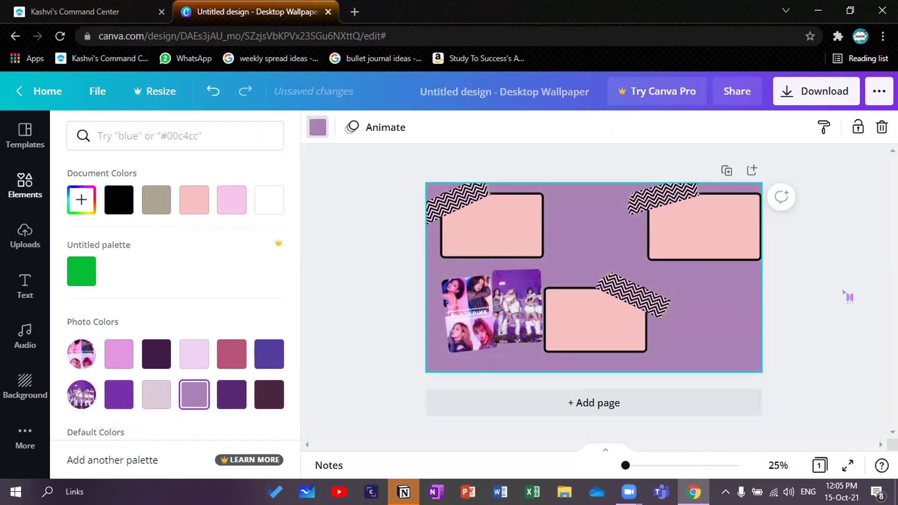
{"action": "left_click", "coordinate": [847, 296]}
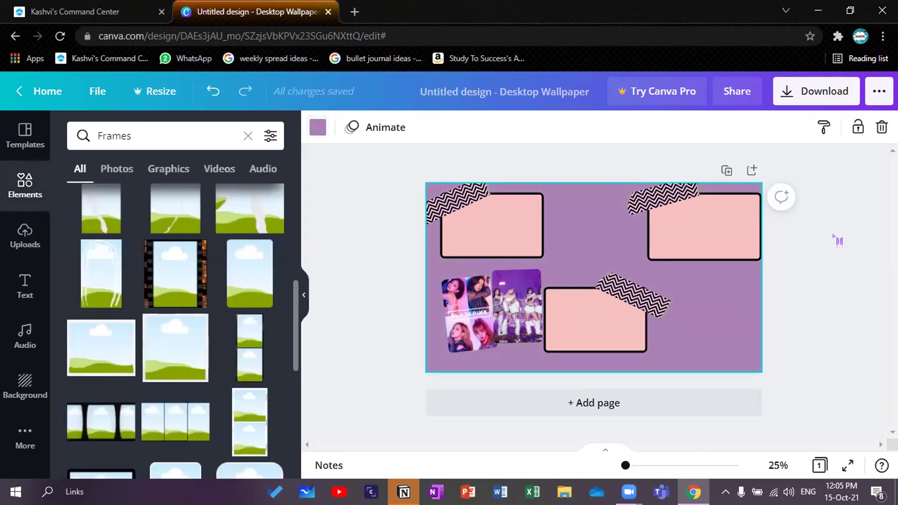
{"action": "left_click", "coordinate": [838, 241]}
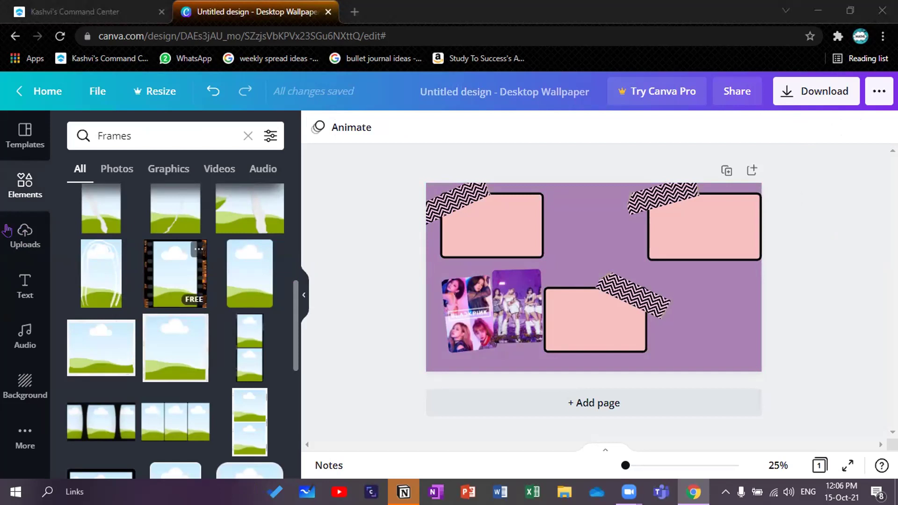
- Clear the Frames search, add a recently used square, then delete it
{"action": "left_click", "coordinate": [247, 136]}
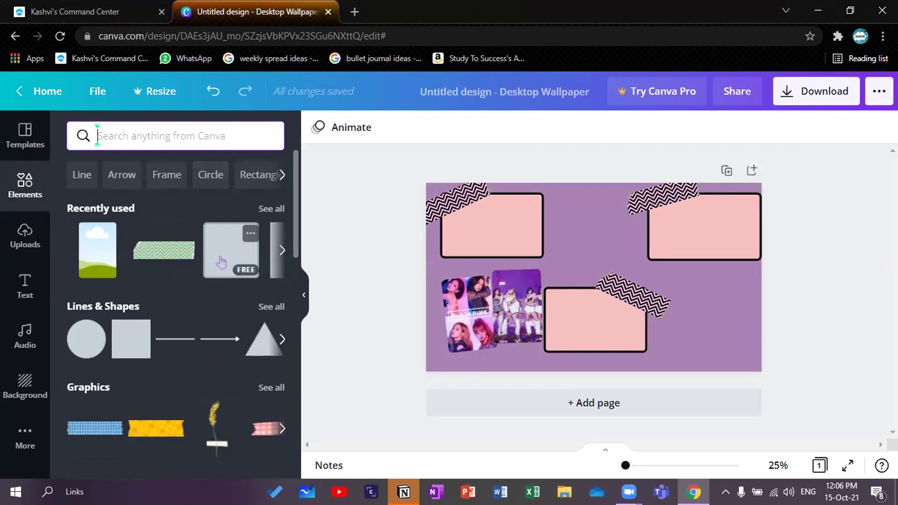
{"action": "left_click", "coordinate": [232, 249]}
{"action": "key", "text": "Delete"}
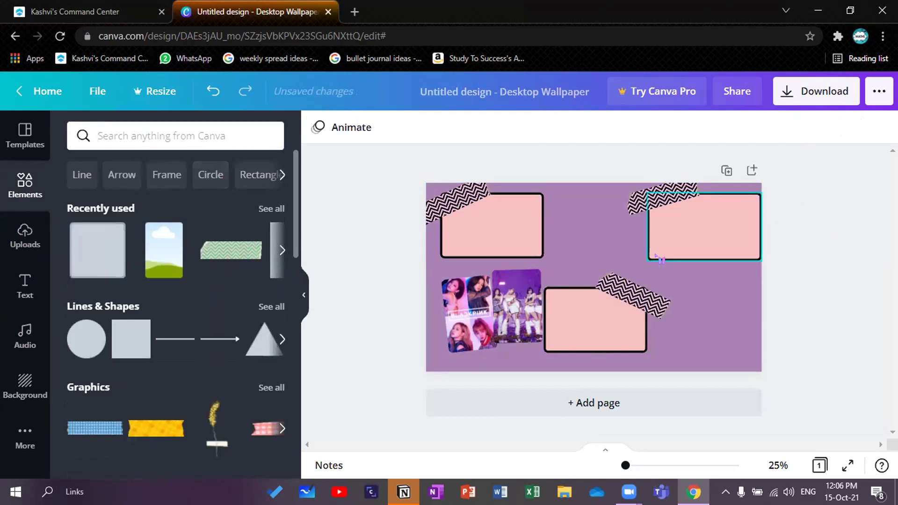
- Nudge the top-right pink box and place a narrower pink box in the top middle
{"action": "left_click", "coordinate": [672, 223]}
{"action": "left_click_drag", "start_coordinate": [672, 223], "coordinate": [675, 225]}
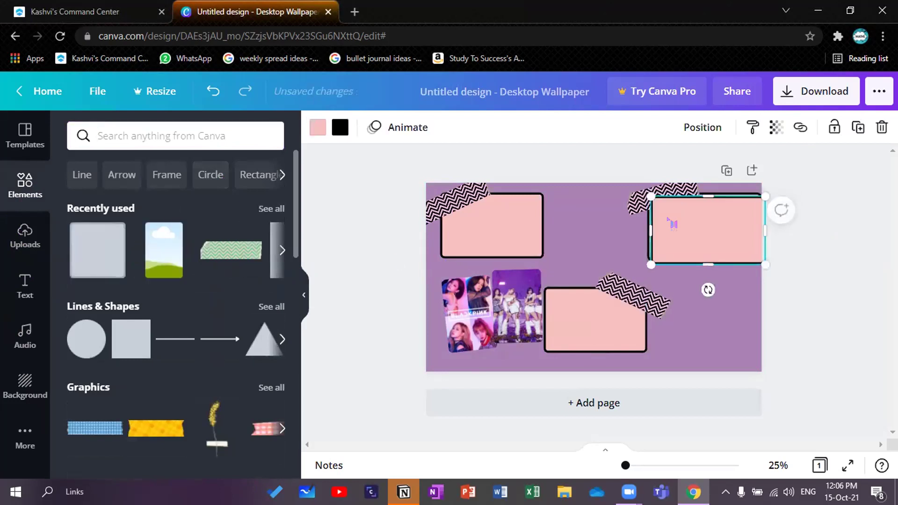
{"action": "left_click_drag", "start_coordinate": [761, 231], "coordinate": [609, 230]}
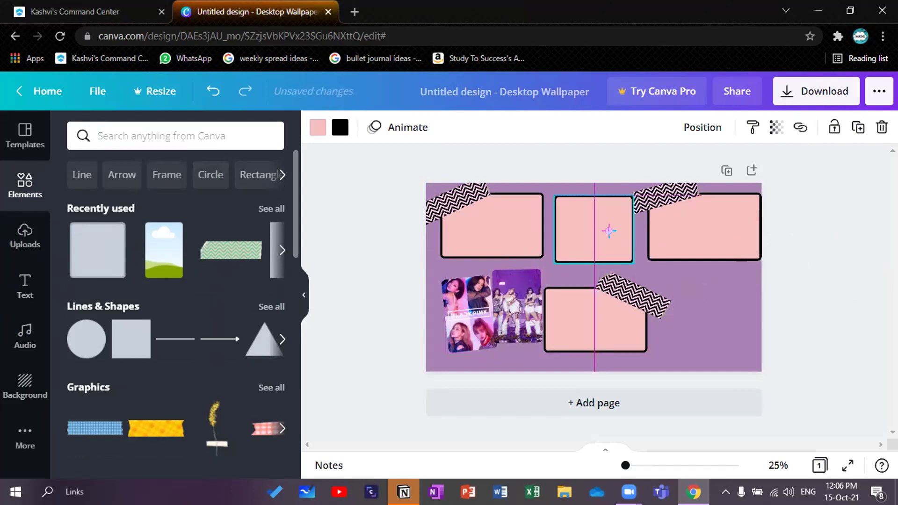
{"action": "left_click", "coordinate": [788, 274]}
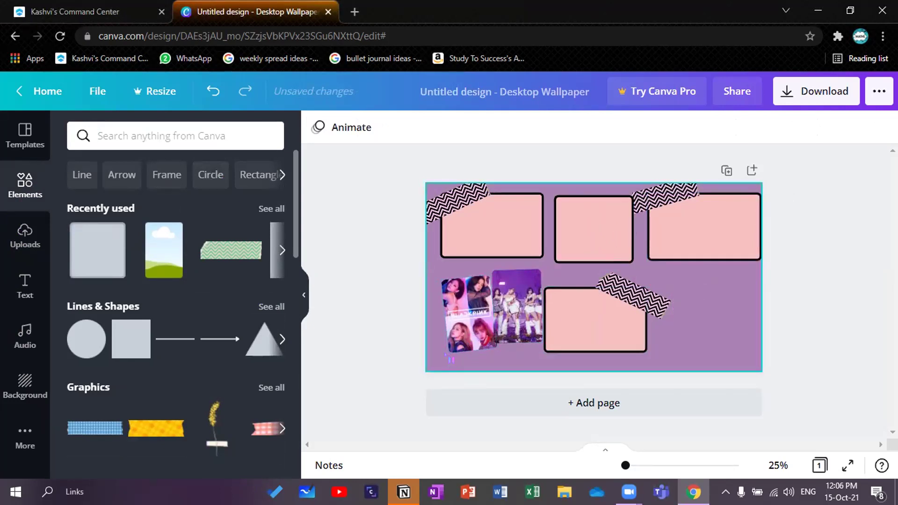
- Move the photo collage slightly down-left and delete the extra top-middle pink box
{"action": "left_click", "coordinate": [484, 337]}
{"action": "left_click_drag", "start_coordinate": [484, 337], "coordinate": [478, 344]}
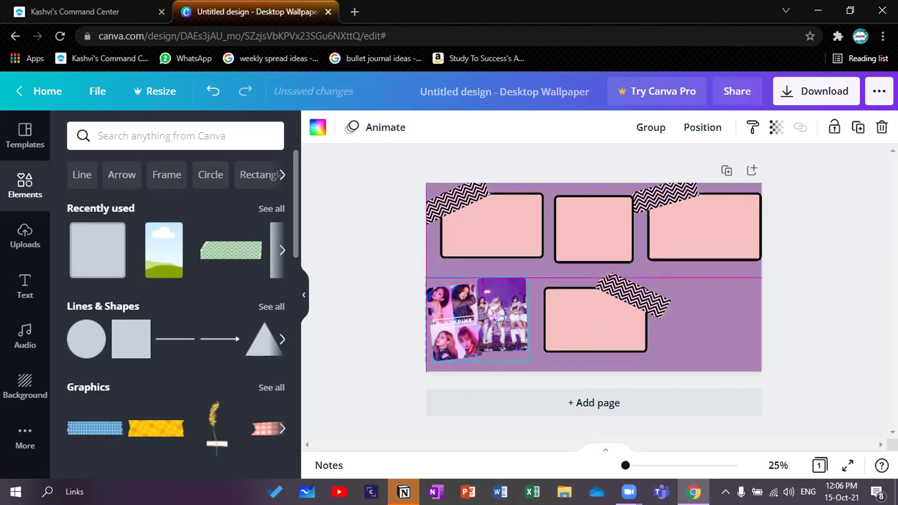
{"action": "left_click", "coordinate": [609, 232]}
{"action": "key", "text": "Delete"}
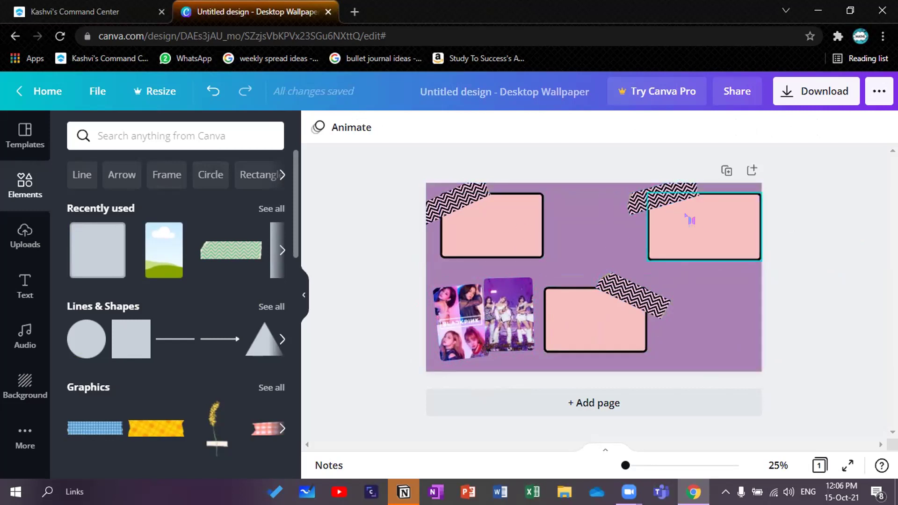
- Rearrange the pink boxes, shifting the top-right and bottom boxes further right
{"action": "mouse_move", "coordinate": [596, 303]}
{"action": "left_mouse_down"}
{"action": "mouse_move", "coordinate": [663, 212]}
{"action": "mouse_move", "coordinate": [631, 207]}
{"action": "left_mouse_up"}
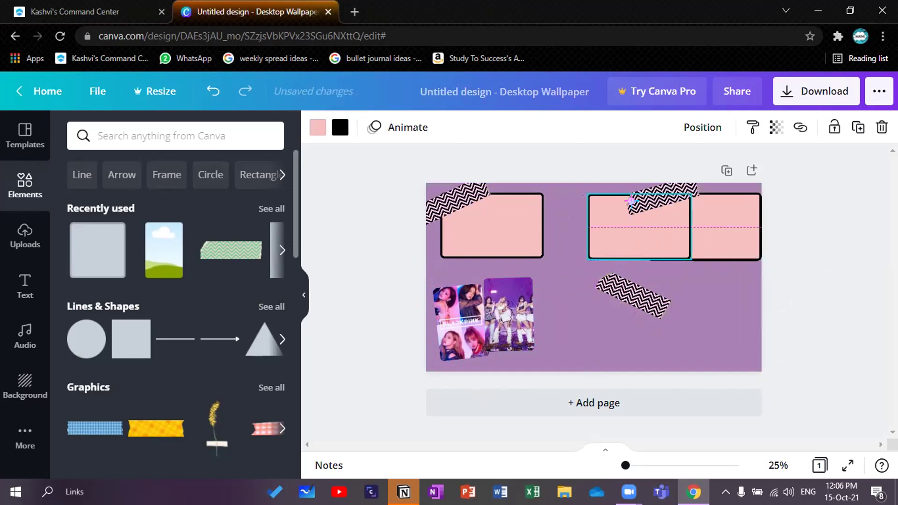
{"action": "mouse_move", "coordinate": [745, 223]}
{"action": "left_mouse_down"}
{"action": "mouse_move", "coordinate": [686, 309]}
{"action": "mouse_move", "coordinate": [673, 308]}
{"action": "left_mouse_up"}
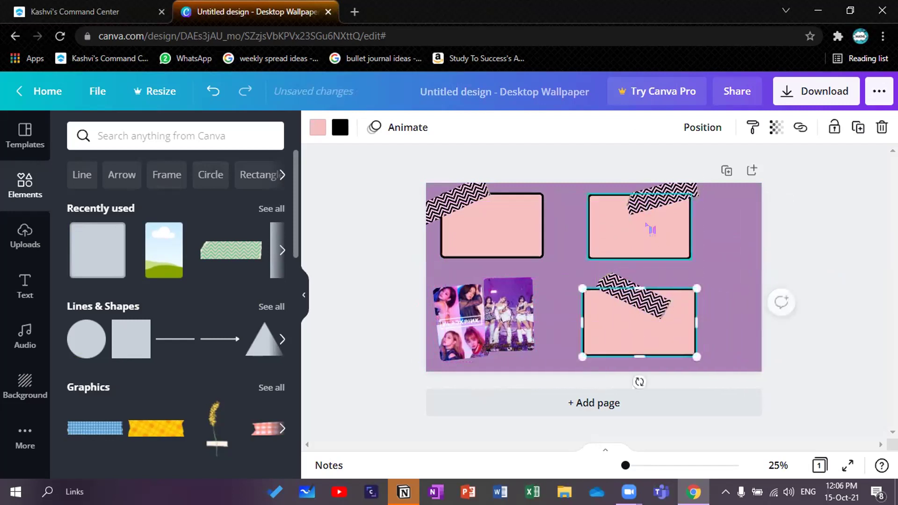
{"action": "left_click", "coordinate": [676, 221]}
{"action": "left_click_drag", "start_coordinate": [676, 222], "coordinate": [732, 218]}
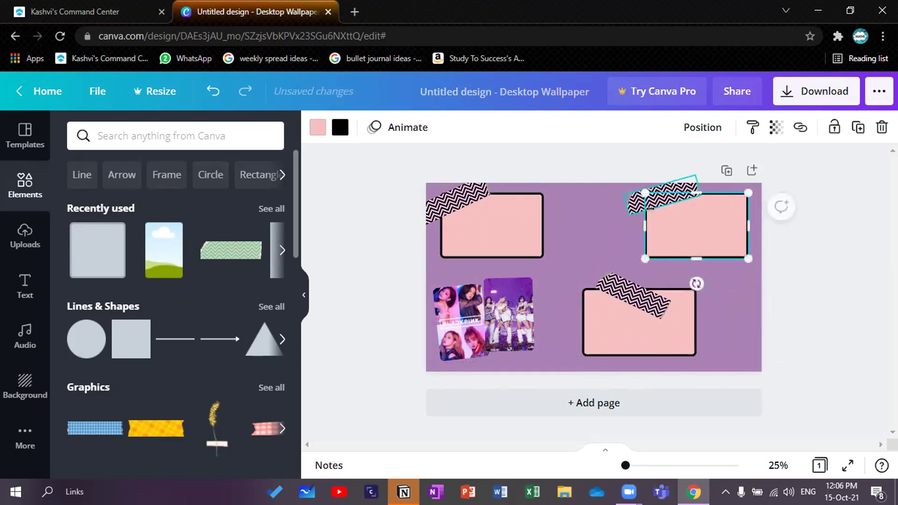
{"action": "mouse_move", "coordinate": [668, 326]}
{"action": "left_mouse_down"}
{"action": "mouse_move", "coordinate": [701, 324]}
{"action": "mouse_move", "coordinate": [644, 324]}
{"action": "mouse_move", "coordinate": [640, 295]}
{"action": "left_mouse_up"}
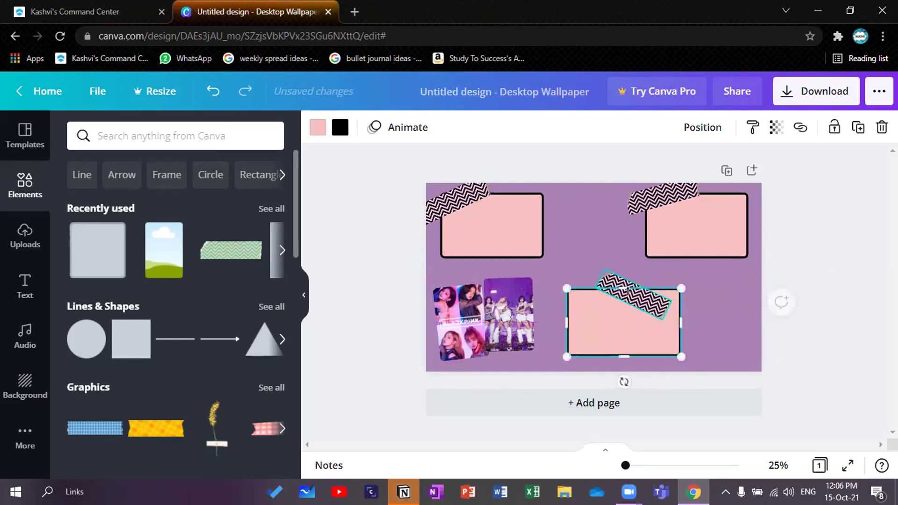
- Tilt the zigzag tape and set it over the lower box's top-left corner
{"action": "left_click", "coordinate": [635, 301]}
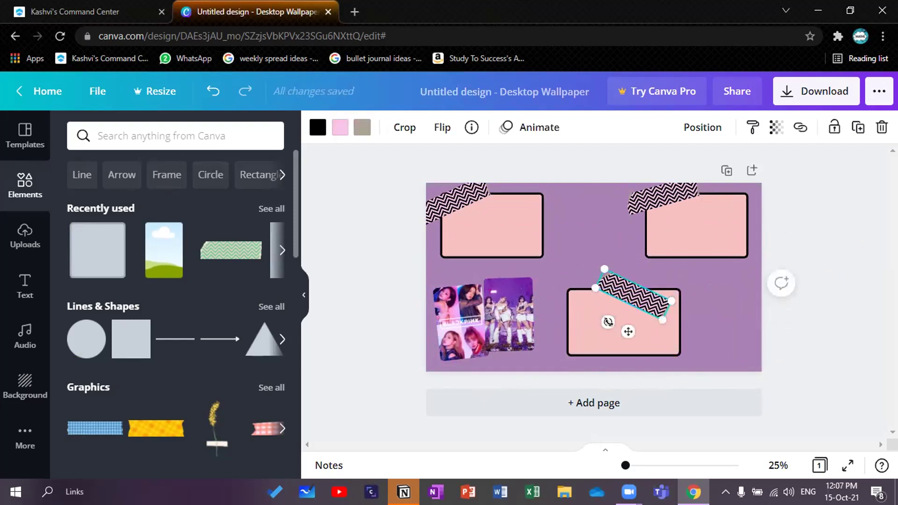
{"action": "right_click", "coordinate": [609, 333]}
{"action": "key", "text": "Escape"}
{"action": "mouse_move", "coordinate": [608, 322]}
{"action": "left_mouse_down"}
{"action": "mouse_move", "coordinate": [632, 328]}
{"action": "mouse_move", "coordinate": [599, 319]}
{"action": "left_mouse_up"}
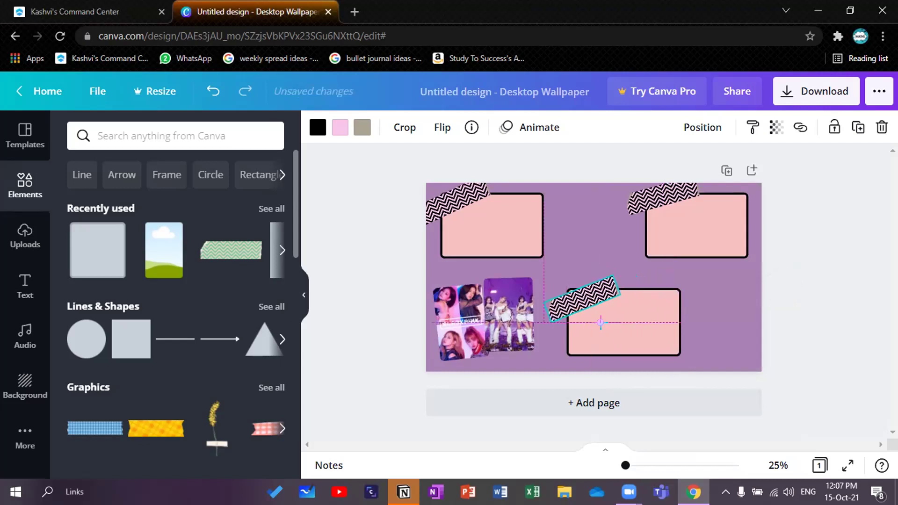
{"action": "left_click_drag", "start_coordinate": [598, 320], "coordinate": [605, 316]}
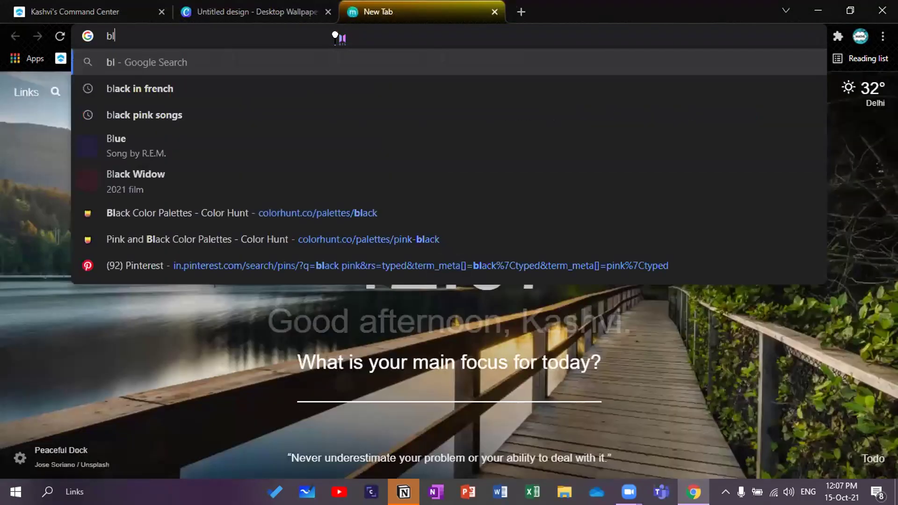
{"action": "type", "text": "ackpink quio"}
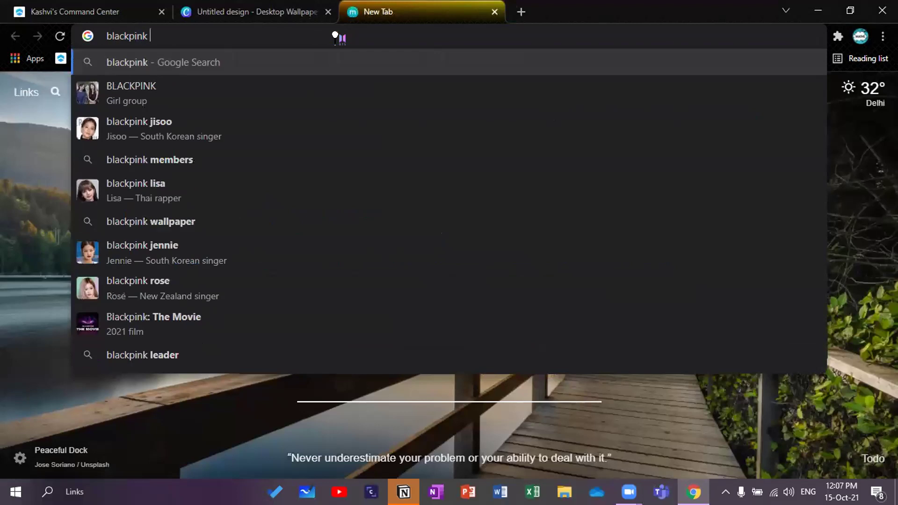
- Search Google for 'blackpink quotes', close the results, and open Canva's Text panel
{"action": "key", "text": "BackSpace"}
{"action": "key", "text": "BackSpace"}
{"action": "type", "text": "q"}
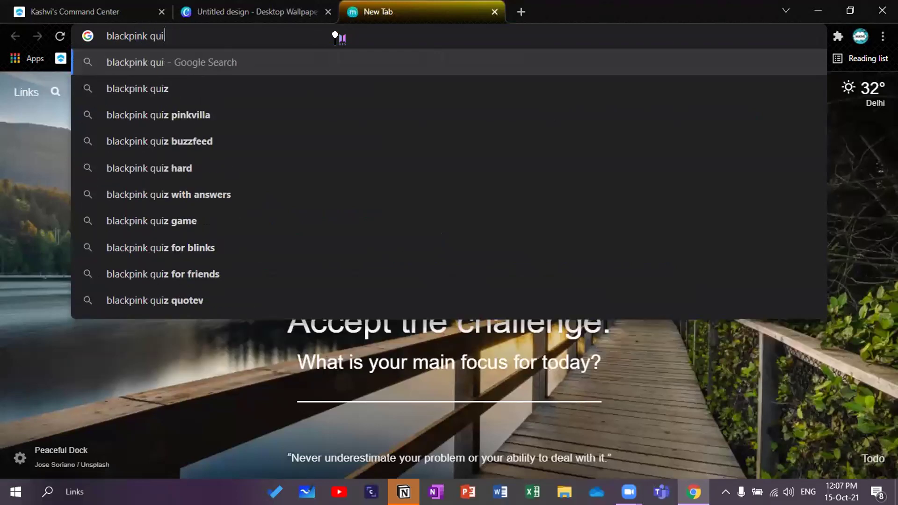
{"action": "type", "text": "uotes"}
{"action": "key", "text": "Return"}
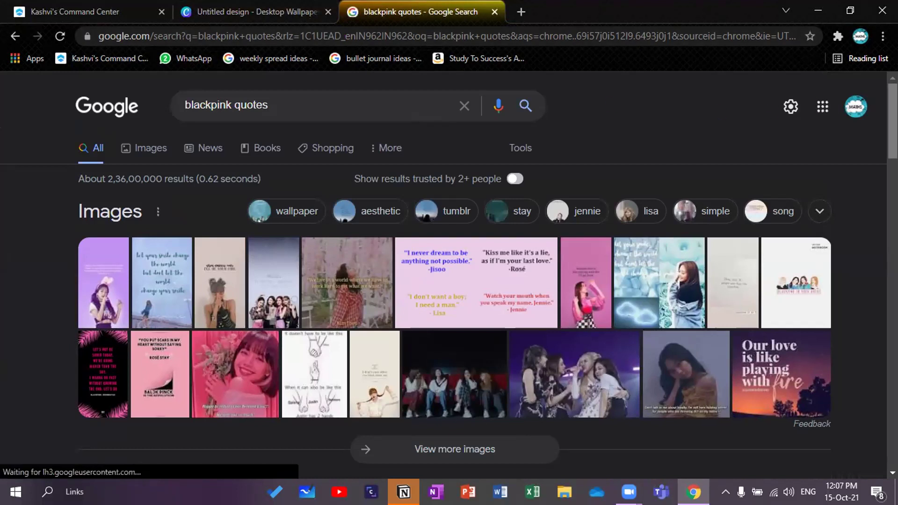
{"action": "mouse_move", "coordinate": [893, 119]}
{"action": "left_mouse_down"}
{"action": "mouse_move", "coordinate": [892, 190]}
{"action": "mouse_move", "coordinate": [891, 84]}
{"action": "left_mouse_up"}
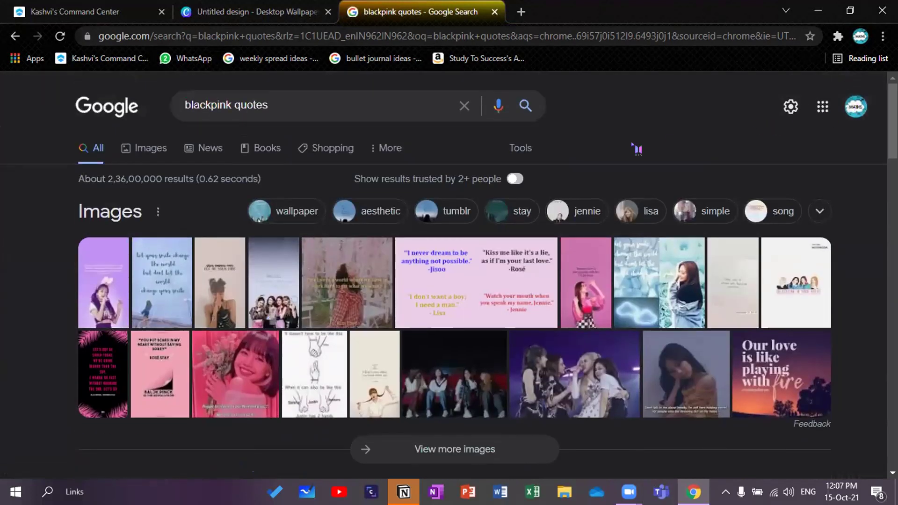
{"action": "left_click", "coordinate": [494, 12]}
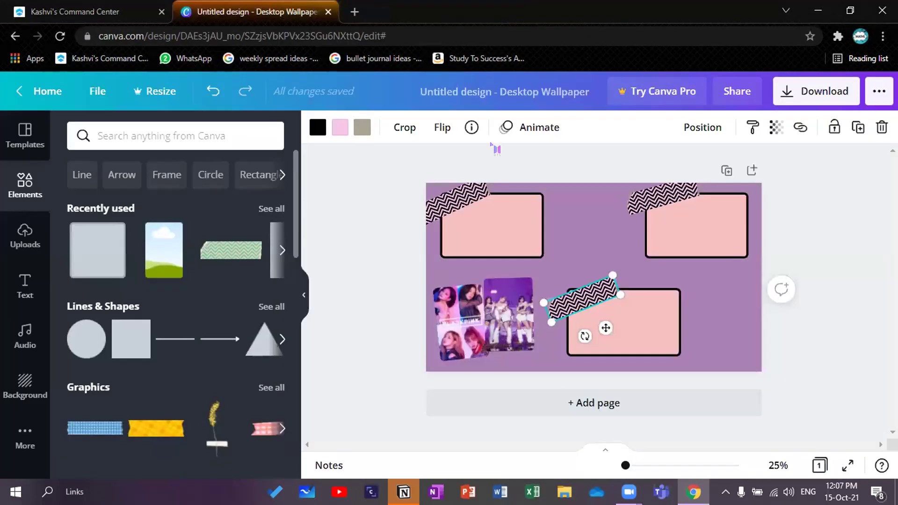
{"action": "left_click", "coordinate": [27, 284]}
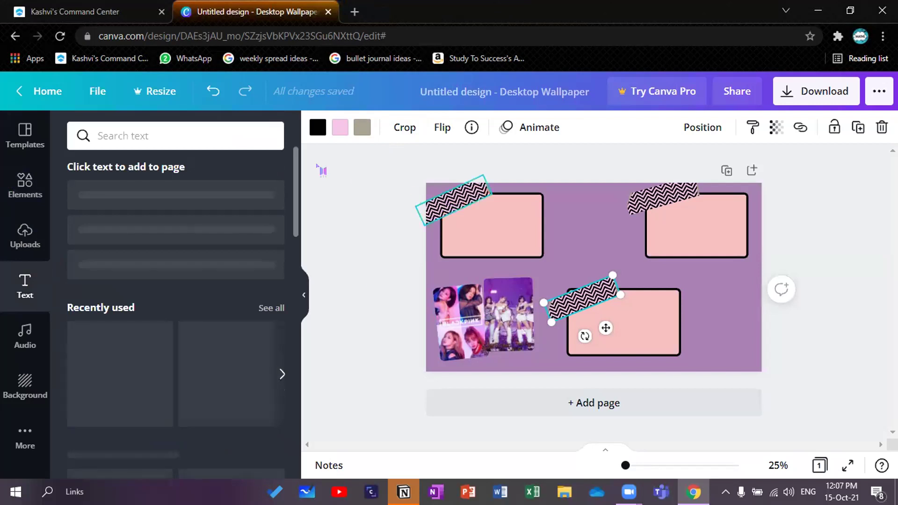
- Add a subheading text box to the wallpaper and begin typing the quote
{"action": "left_click", "coordinate": [307, 168]}
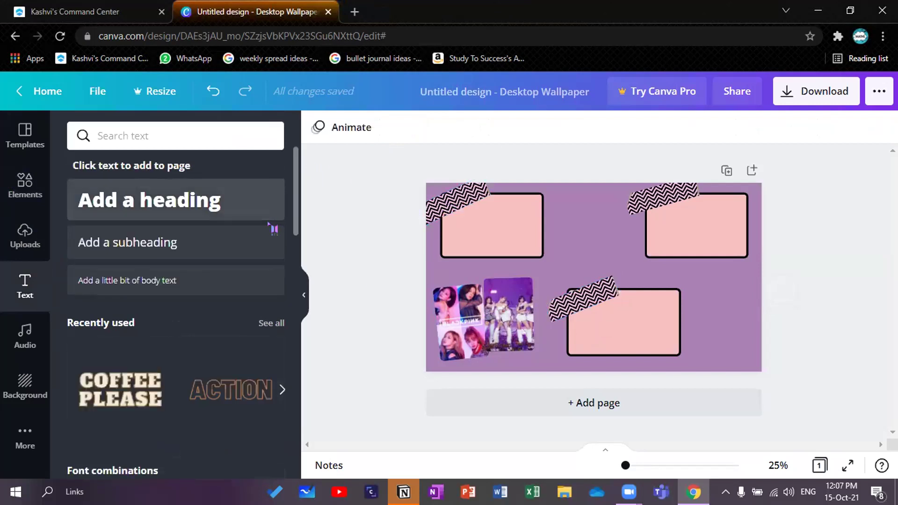
{"action": "left_click", "coordinate": [232, 242]}
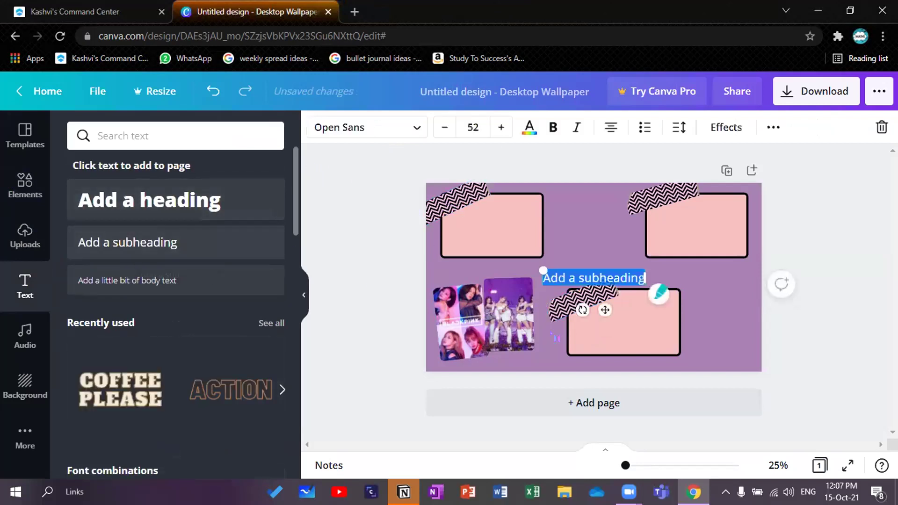
{"action": "left_click", "coordinate": [639, 335]}
{"action": "type", "text": "pre"}
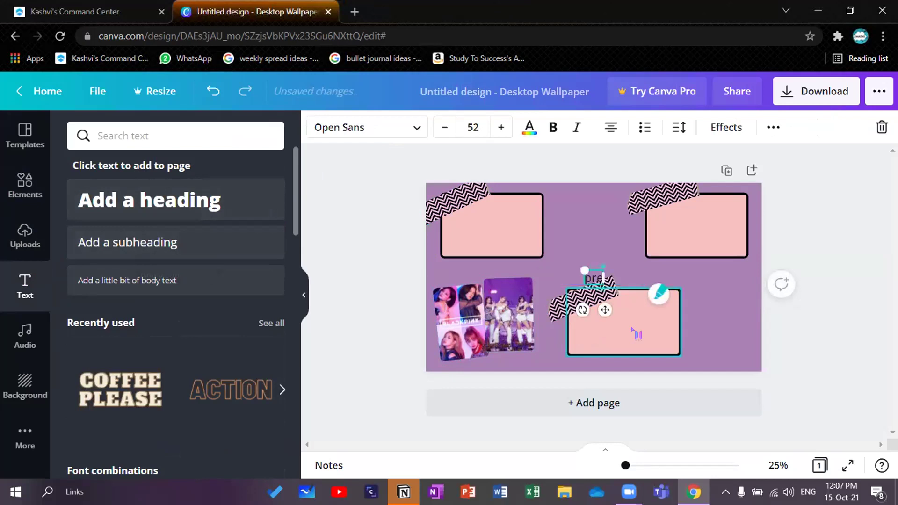
{"action": "type", "text": "tty"}
{"action": "type", "text": " is"}
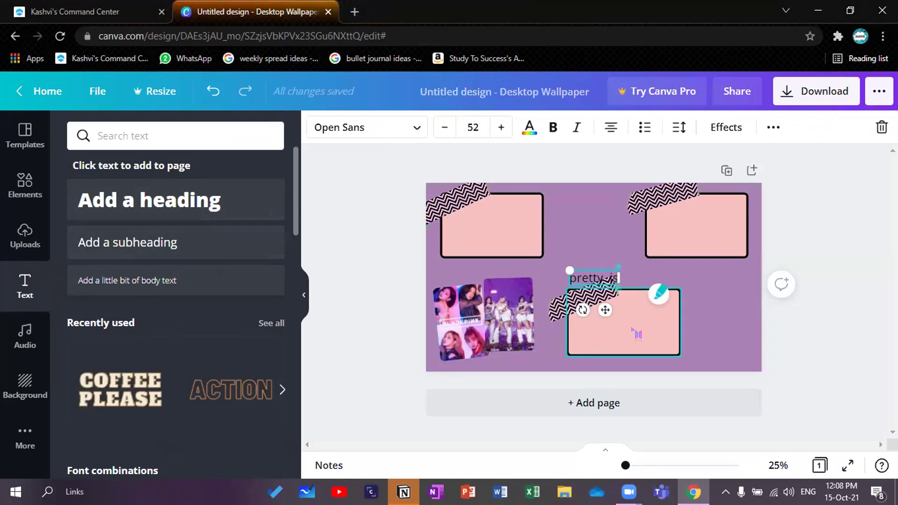
{"action": "type", "text": "n"}
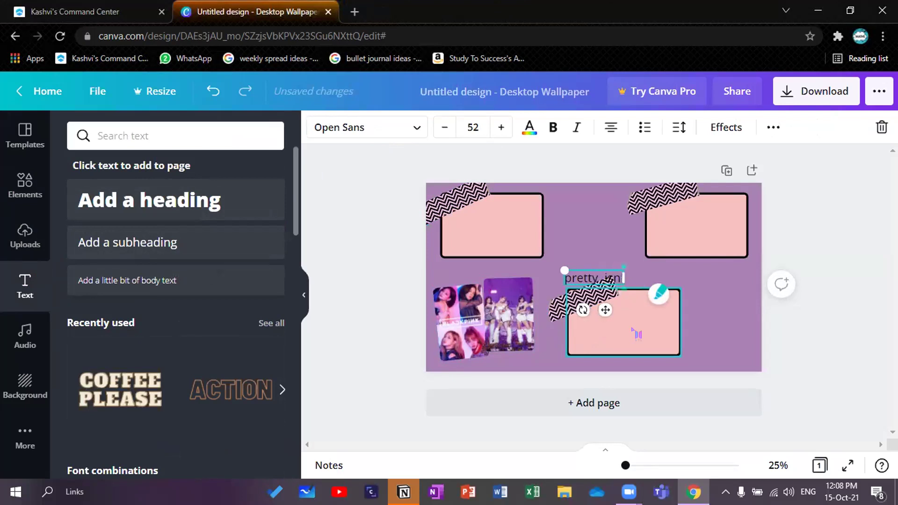
{"action": "type", "text": "'t everyth"}
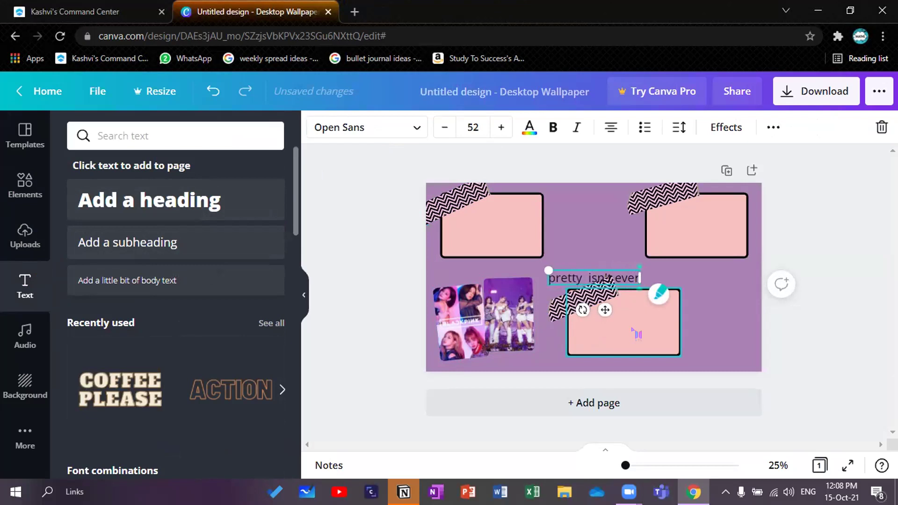
{"action": "type", "text": "ing"}
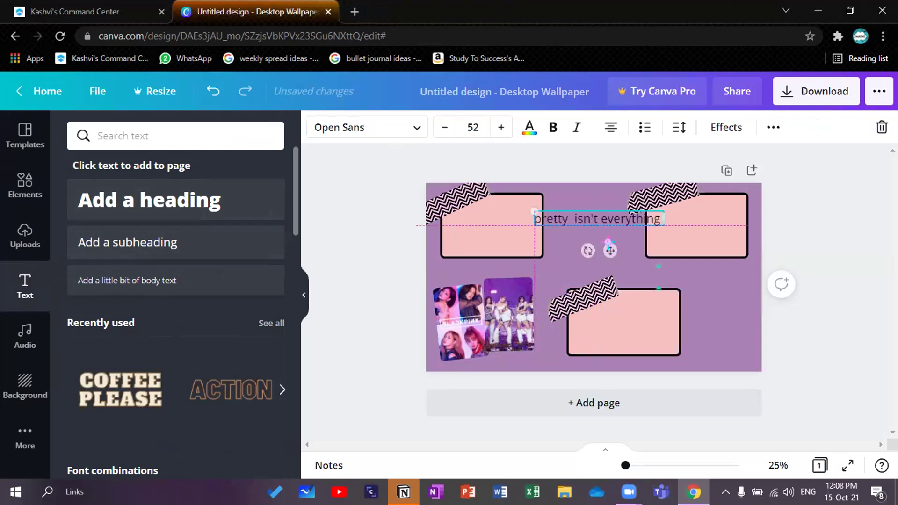
- Move the quote between the top boxes, set it in Gagalin, and wrap it to two lines
{"action": "left_click_drag", "start_coordinate": [604, 278], "coordinate": [608, 216]}
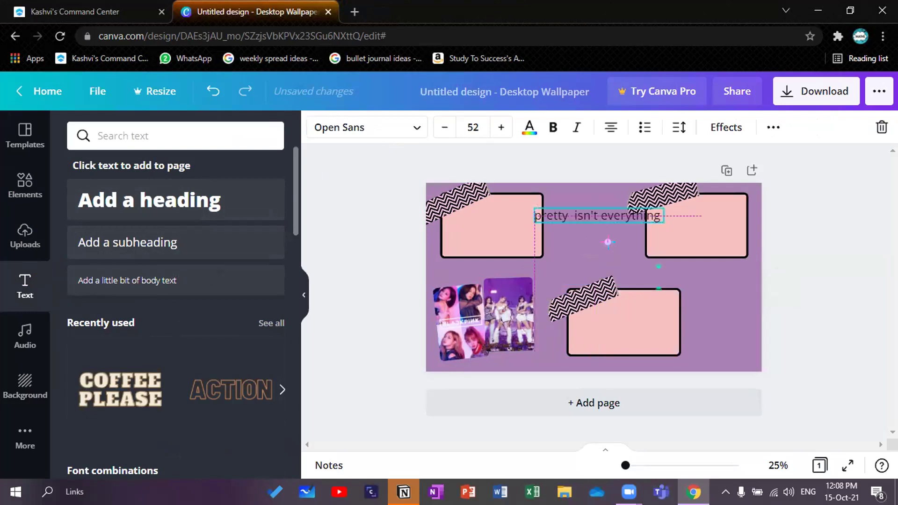
{"action": "left_click", "coordinate": [352, 126]}
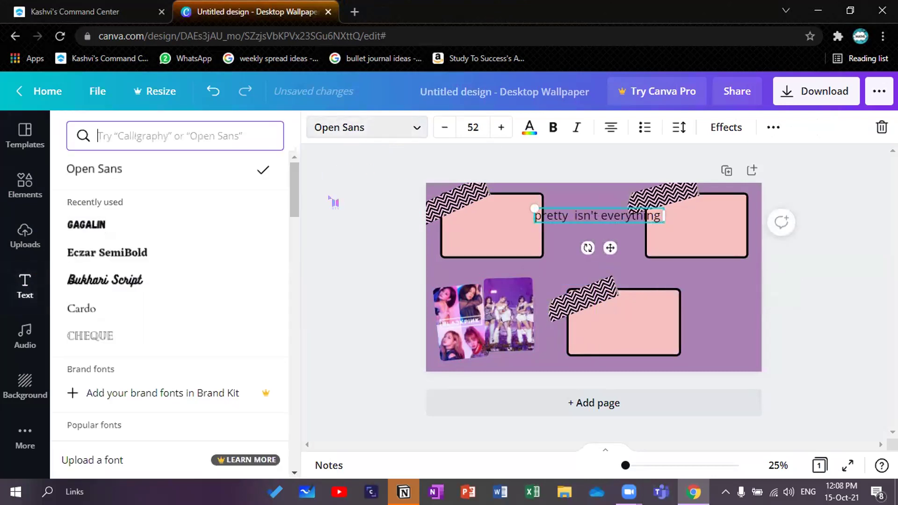
{"action": "left_click", "coordinate": [128, 233]}
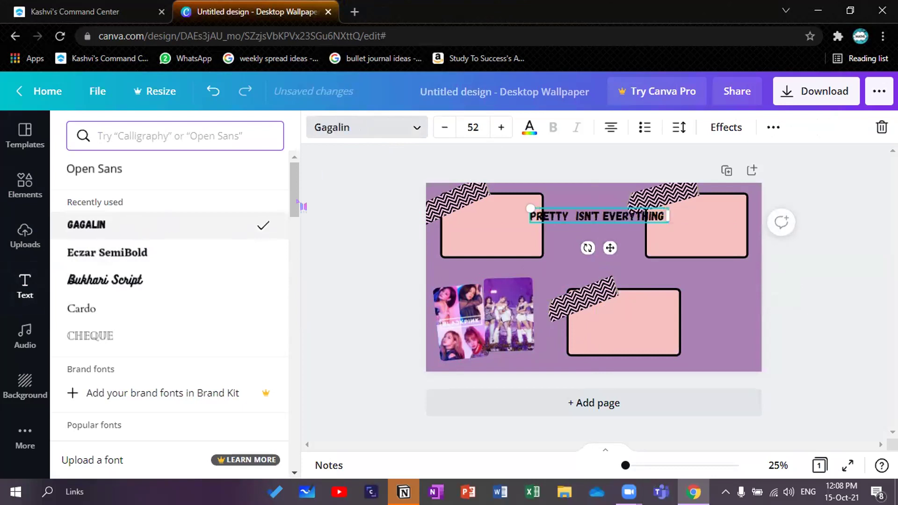
{"action": "left_click_drag", "start_coordinate": [668, 216], "coordinate": [643, 218]}
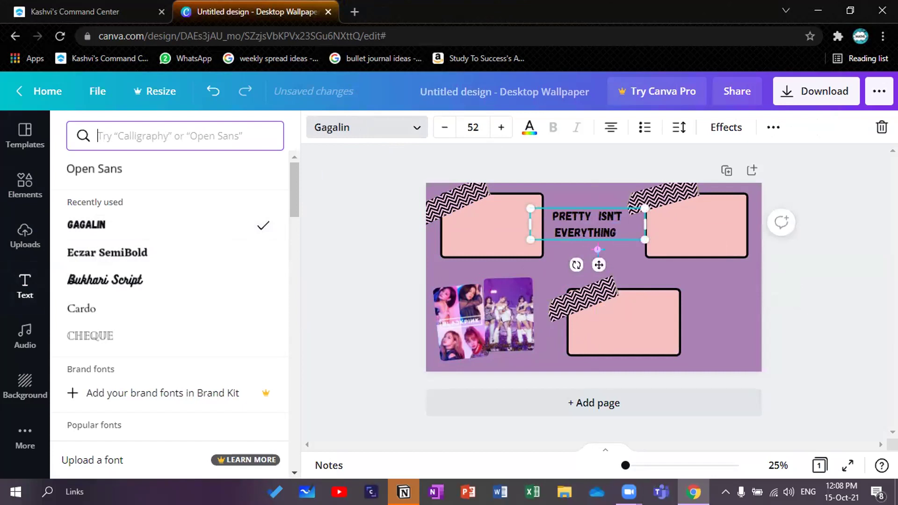
{"action": "left_click_drag", "start_coordinate": [587, 225], "coordinate": [597, 260]}
- Enlarge the quote to size 65 and move a zigzag strip to the top-right corner
{"action": "left_click", "coordinate": [502, 128]}
{"action": "double_click", "coordinate": [501, 127]}
{"action": "left_click", "coordinate": [501, 128]}
{"action": "left_click", "coordinate": [501, 128]}
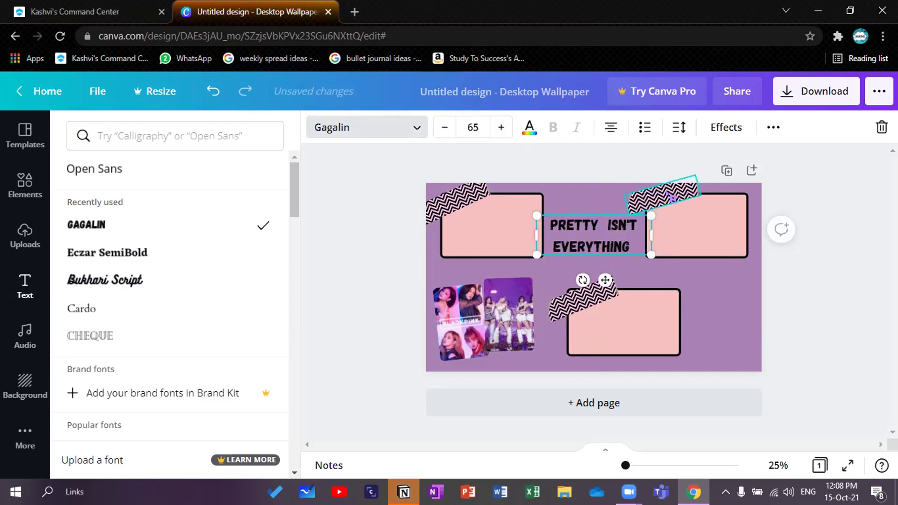
{"action": "mouse_move", "coordinate": [672, 198]}
{"action": "left_mouse_down"}
{"action": "mouse_move", "coordinate": [652, 239]}
{"action": "mouse_move", "coordinate": [638, 221]}
{"action": "mouse_move", "coordinate": [733, 230]}
{"action": "left_mouse_up"}
{"action": "left_click_drag", "start_coordinate": [609, 242], "coordinate": [606, 223]}
{"action": "left_click_drag", "start_coordinate": [586, 298], "coordinate": [583, 288]}
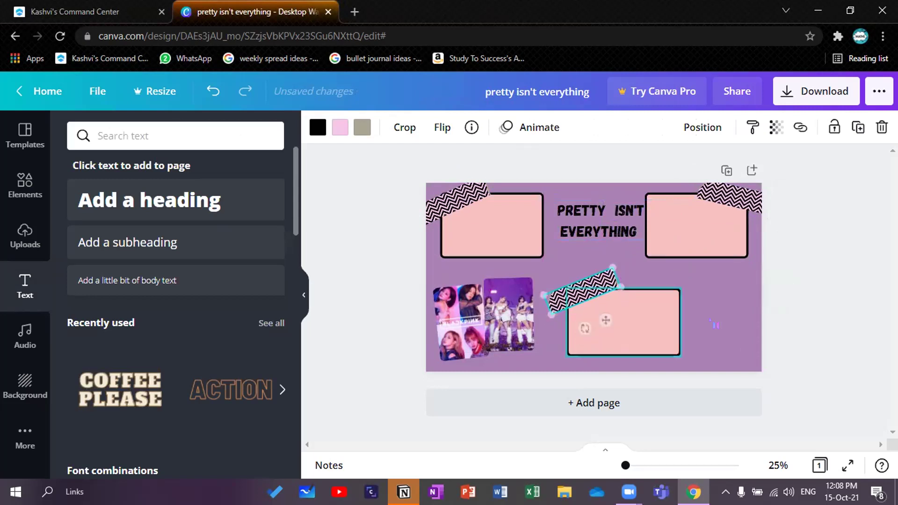
- Shift the quote slightly left and raise its font size to 74
{"action": "left_click", "coordinate": [835, 281]}
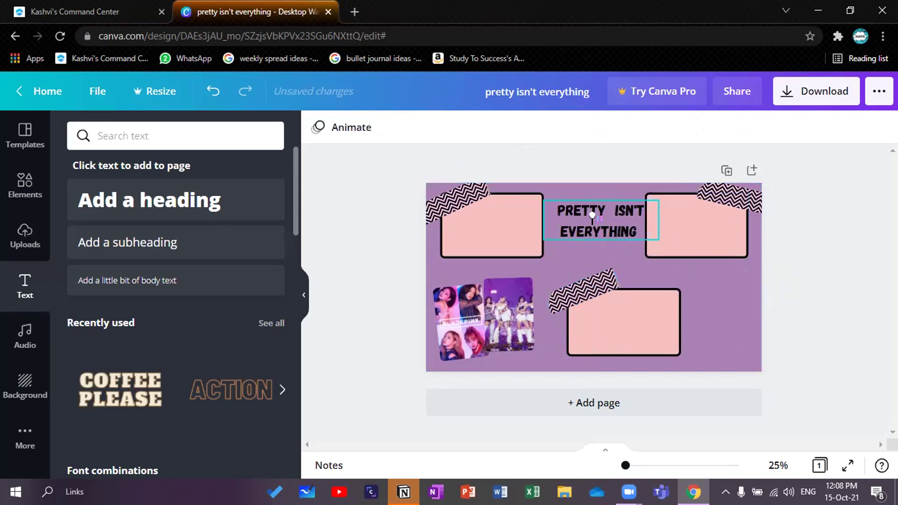
{"action": "left_click_drag", "start_coordinate": [591, 214], "coordinate": [584, 213]}
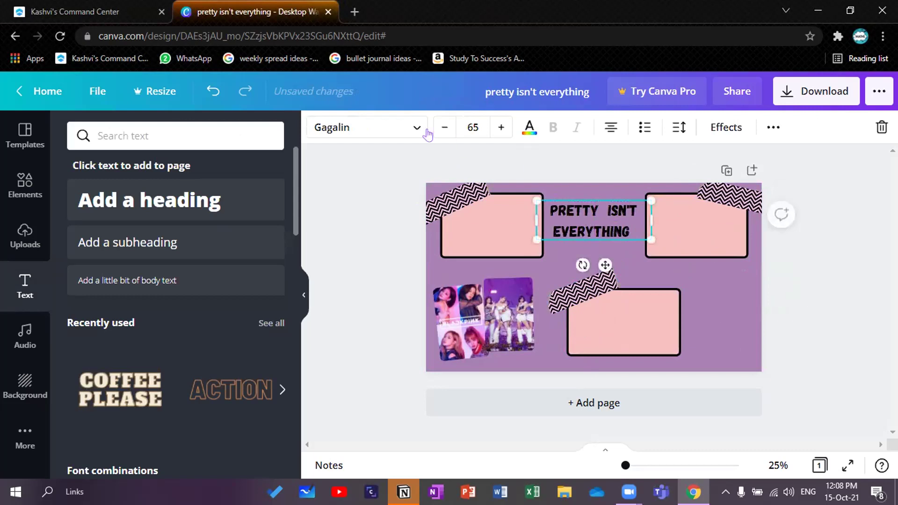
{"action": "left_click", "coordinate": [501, 127]}
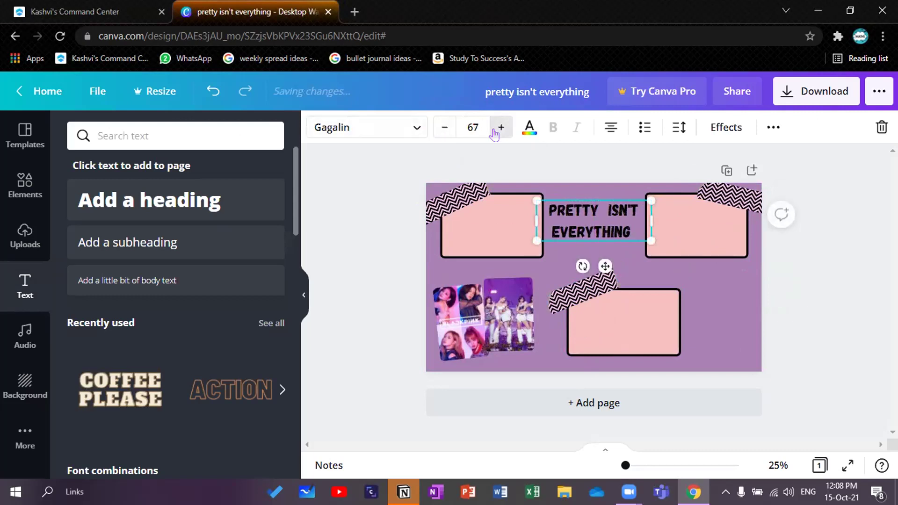
{"action": "left_click", "coordinate": [500, 127]}
{"action": "left_click", "coordinate": [501, 127]}
{"action": "left_click", "coordinate": [500, 127]}
{"action": "left_click", "coordinate": [500, 128]}
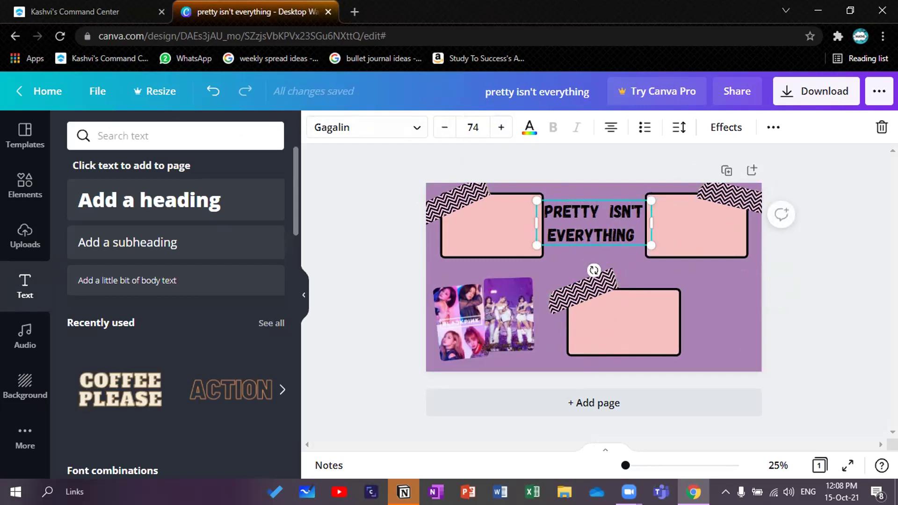
- Narrow the quote's text box to three lines and centre it between the top boxes
{"action": "left_click", "coordinate": [852, 263]}
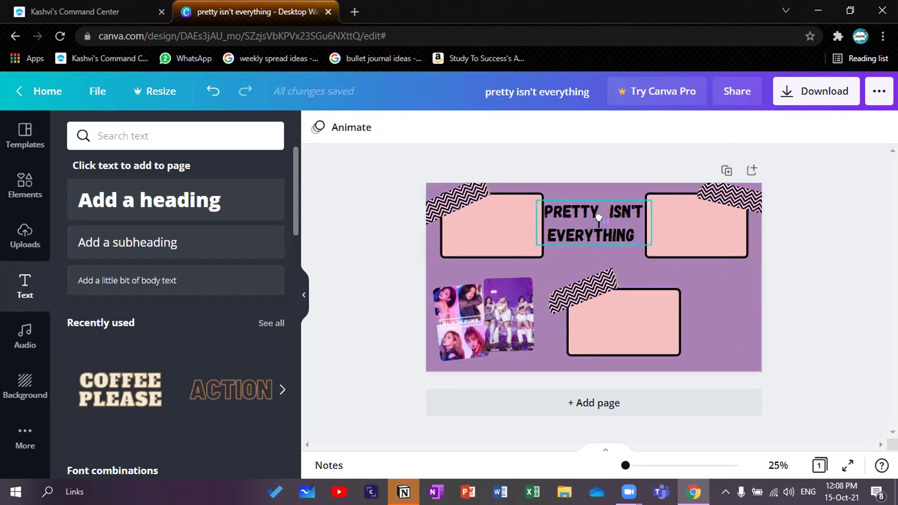
{"action": "left_click_drag", "start_coordinate": [598, 218], "coordinate": [595, 211]}
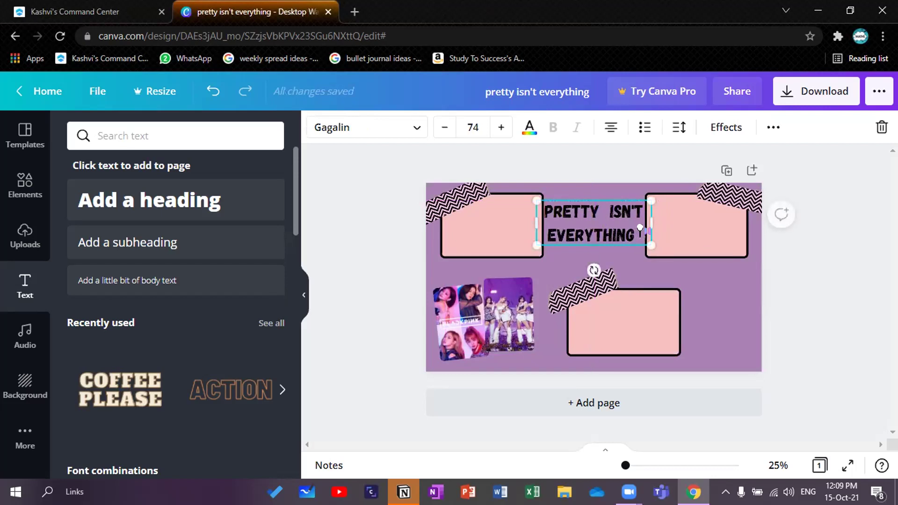
{"action": "mouse_move", "coordinate": [651, 223]}
{"action": "left_mouse_down"}
{"action": "mouse_move", "coordinate": [625, 228]}
{"action": "mouse_move", "coordinate": [609, 212]}
{"action": "left_mouse_up"}
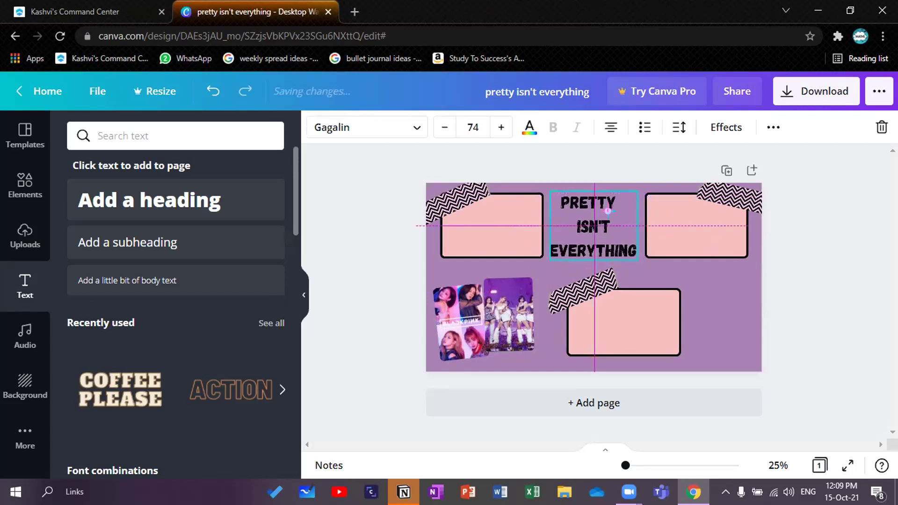
{"action": "left_click_drag", "start_coordinate": [608, 213], "coordinate": [609, 213]}
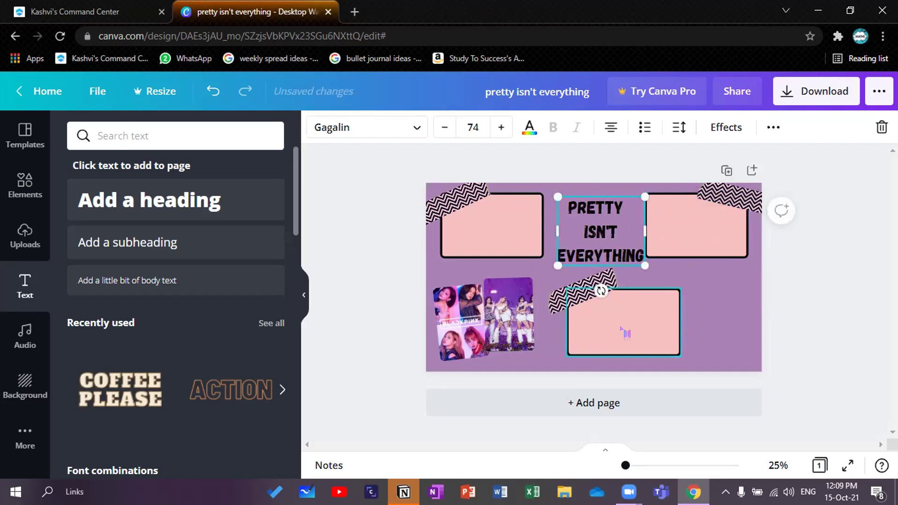
- Shorten the lower pink box's height
{"action": "left_click", "coordinate": [622, 333]}
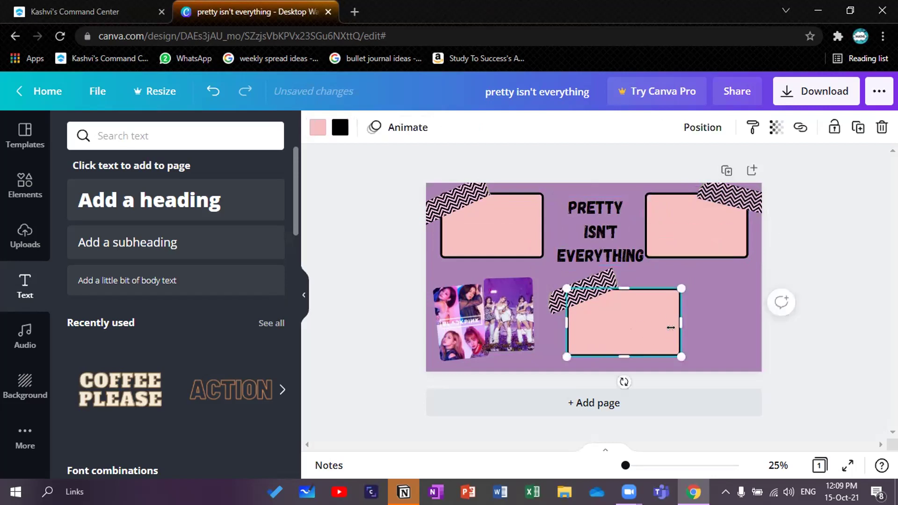
{"action": "mouse_move", "coordinate": [620, 356]}
{"action": "left_mouse_down"}
{"action": "mouse_move", "coordinate": [619, 344]}
{"action": "mouse_move", "coordinate": [621, 357]}
{"action": "left_mouse_up"}
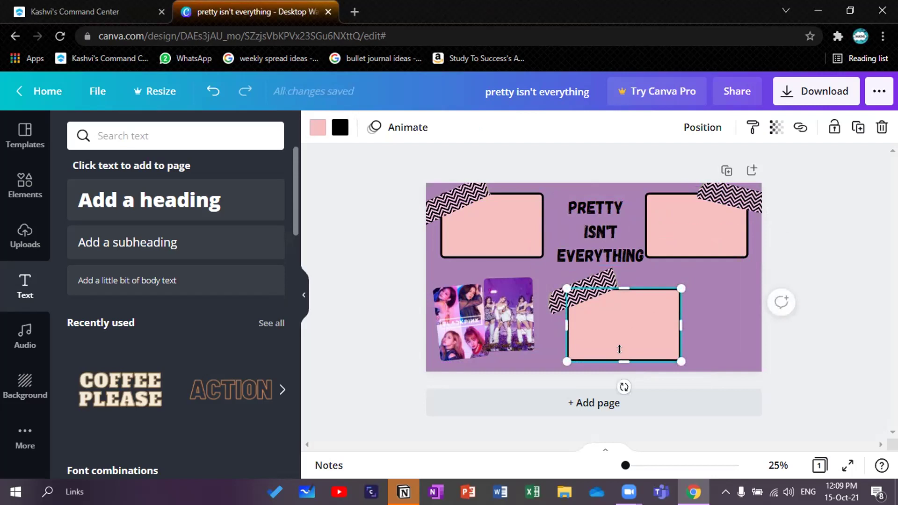
{"action": "left_click_drag", "start_coordinate": [619, 352], "coordinate": [626, 332]}
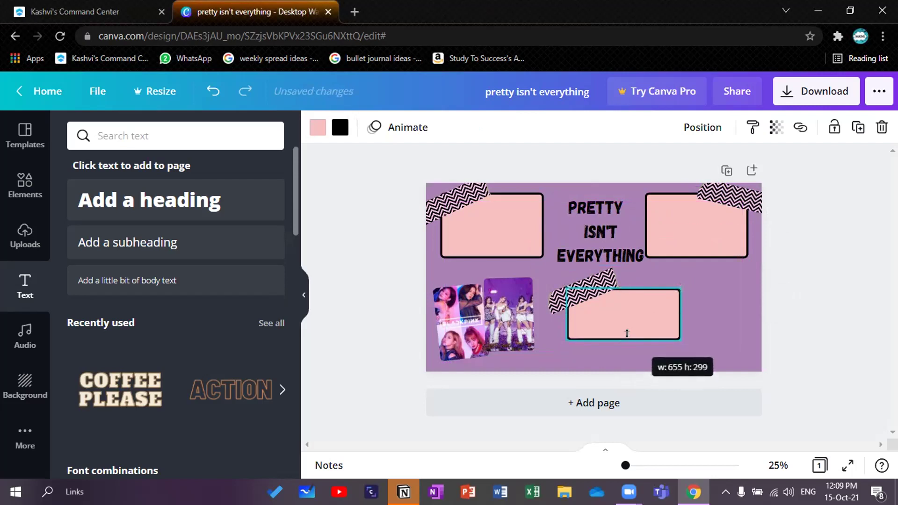
{"action": "left_click_drag", "start_coordinate": [626, 333], "coordinate": [626, 333]}
{"action": "left_click", "coordinate": [723, 323]}
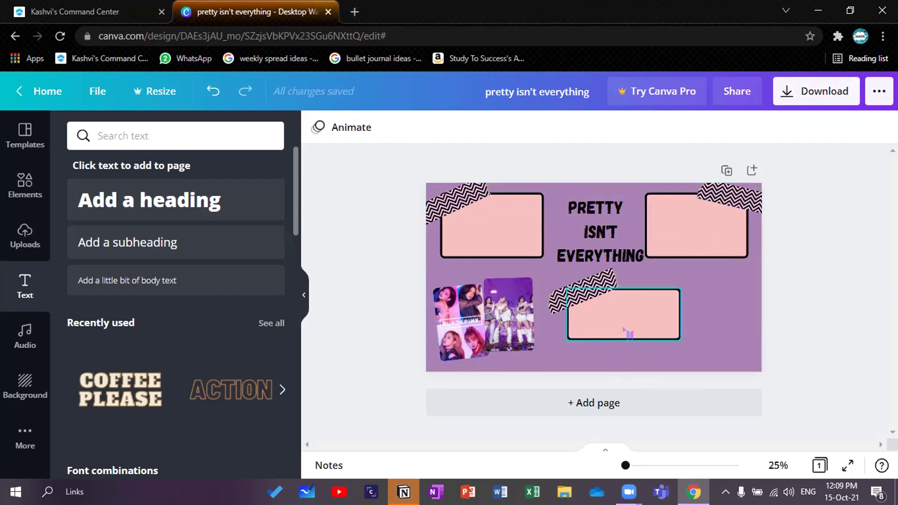
- Reposition the lower pink box so its zigzag strip sits on its top-left corner
{"action": "left_click", "coordinate": [605, 312]}
{"action": "left_click_drag", "start_coordinate": [589, 323], "coordinate": [577, 301]}
{"action": "left_click", "coordinate": [586, 289]}
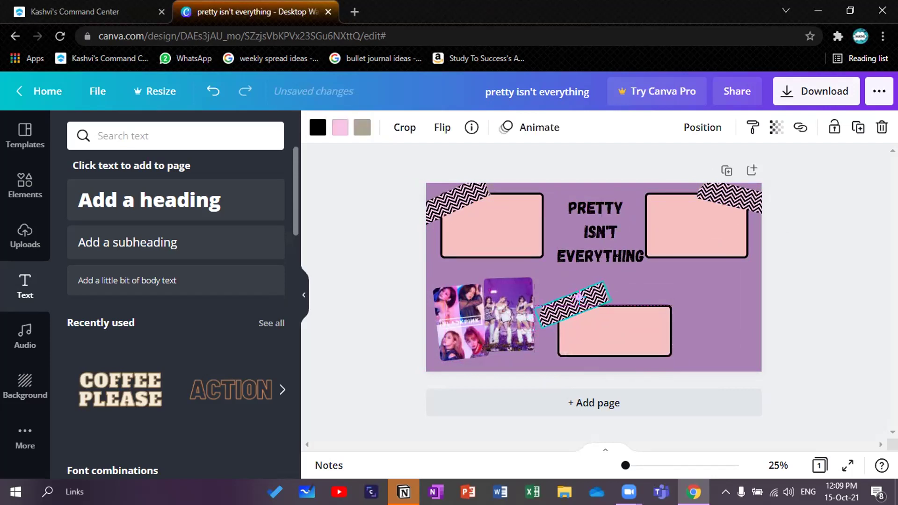
{"action": "left_click", "coordinate": [614, 330]}
{"action": "left_click_drag", "start_coordinate": [628, 330], "coordinate": [641, 318]}
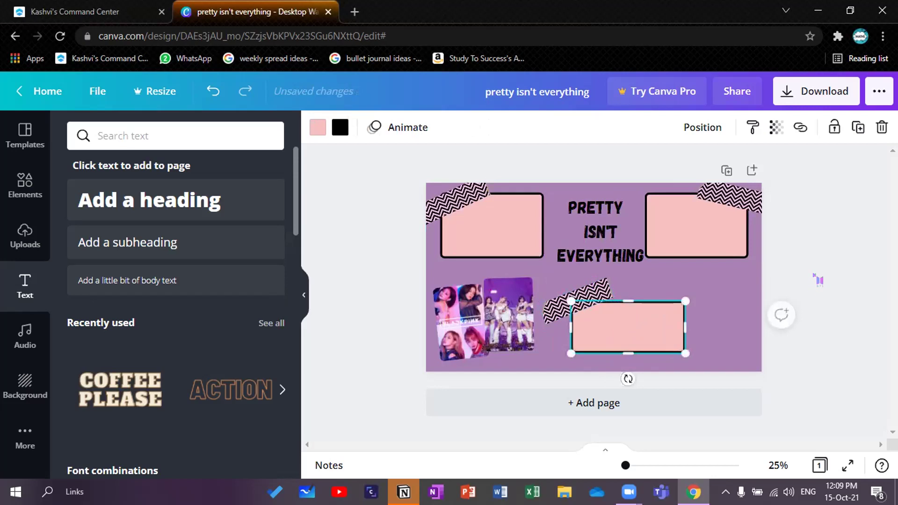
{"action": "left_click", "coordinate": [817, 279]}
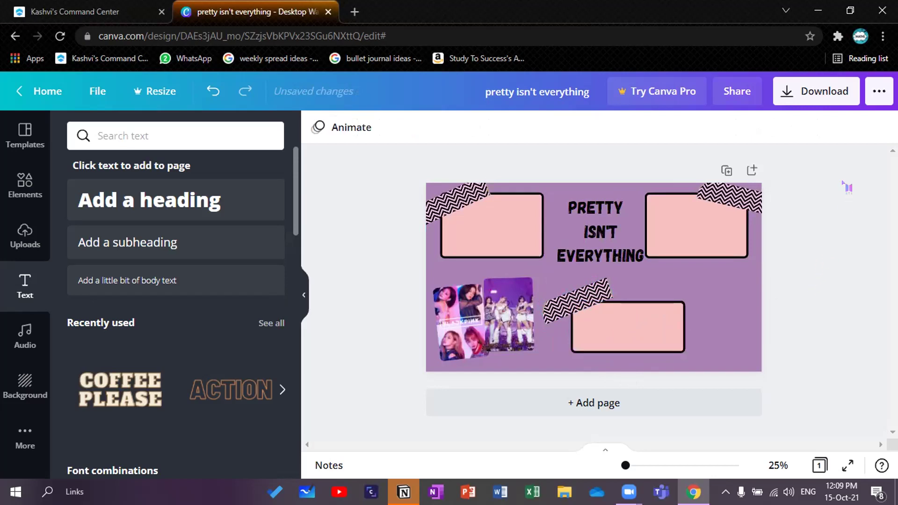
- Download the wallpaper design with JPG chosen as the file type
{"action": "left_click", "coordinate": [820, 91]}
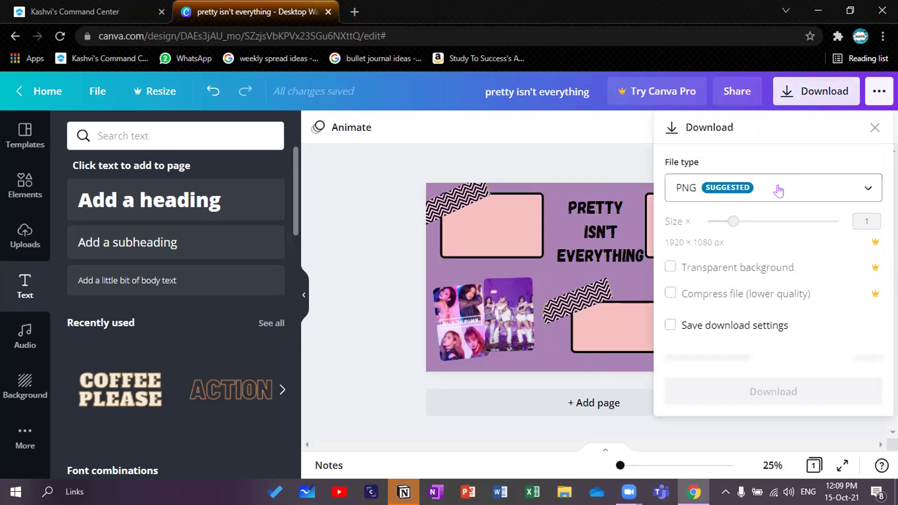
{"action": "left_click", "coordinate": [779, 191]}
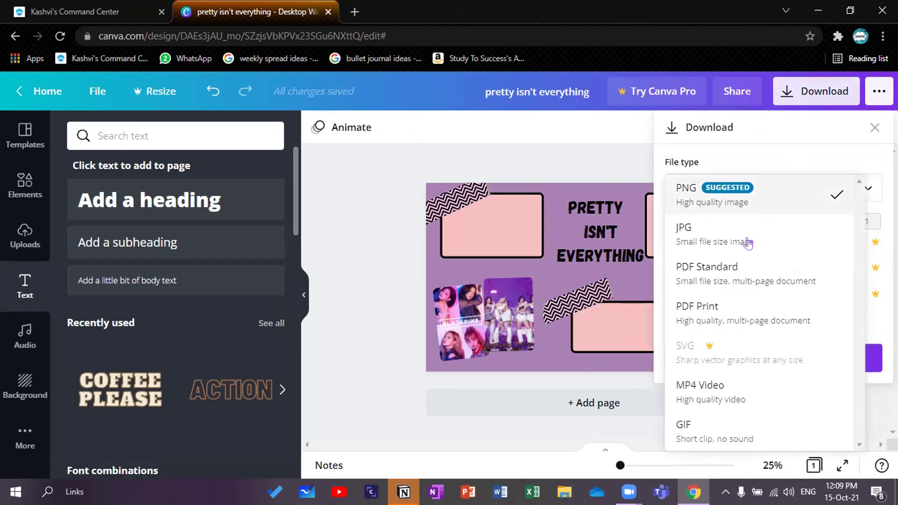
{"action": "left_click", "coordinate": [750, 236]}
{"action": "left_click", "coordinate": [706, 356]}
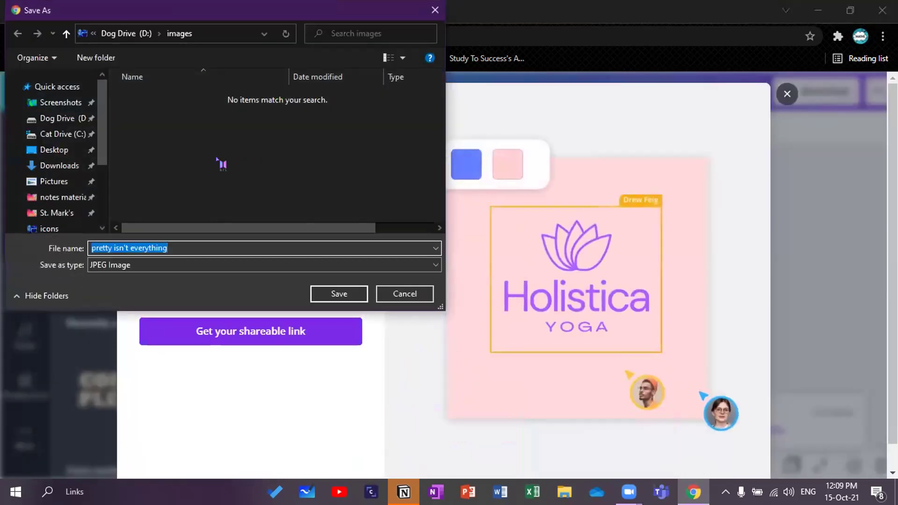
- Save the 'pretty isn't everything' wallpaper image into the Downloads folder
{"action": "left_click", "coordinate": [58, 166]}
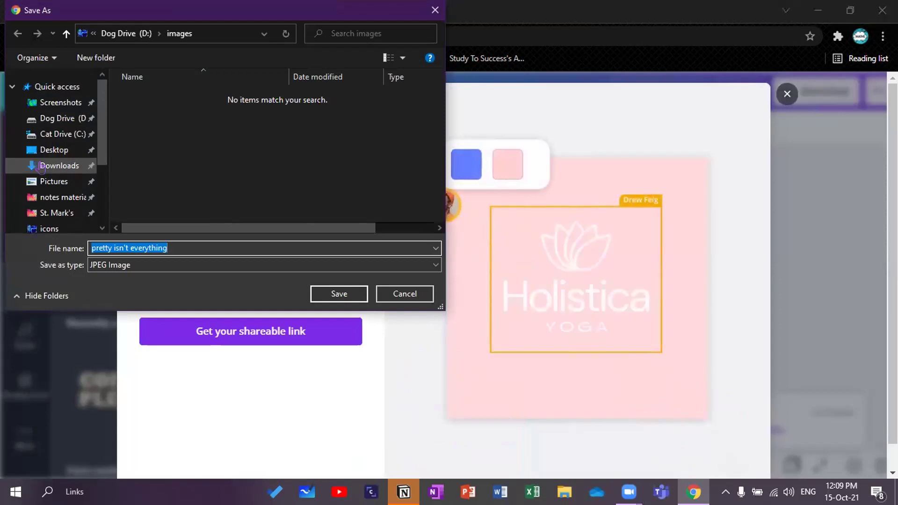
{"action": "left_click", "coordinate": [339, 293]}
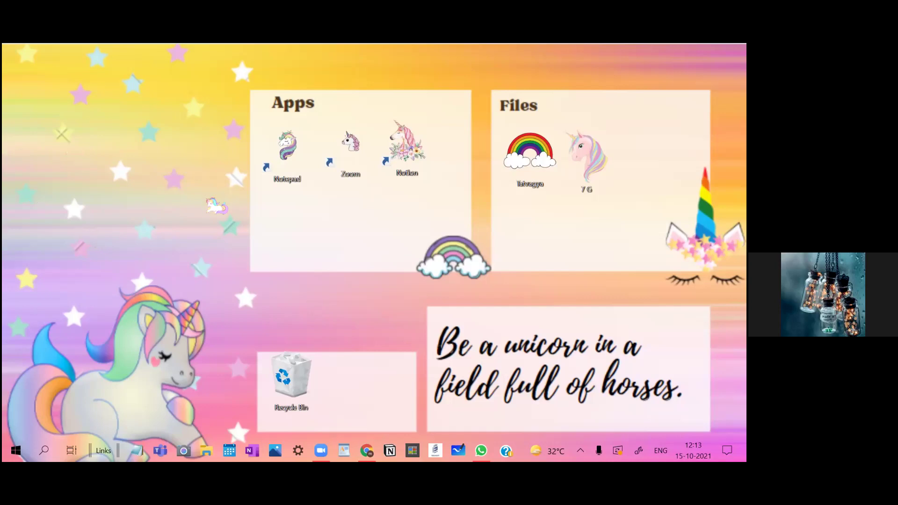
- Set the downloaded WhatsApp image from Downloads as the desktop background, then show the desktop
{"action": "right_click", "coordinate": [7, 177]}
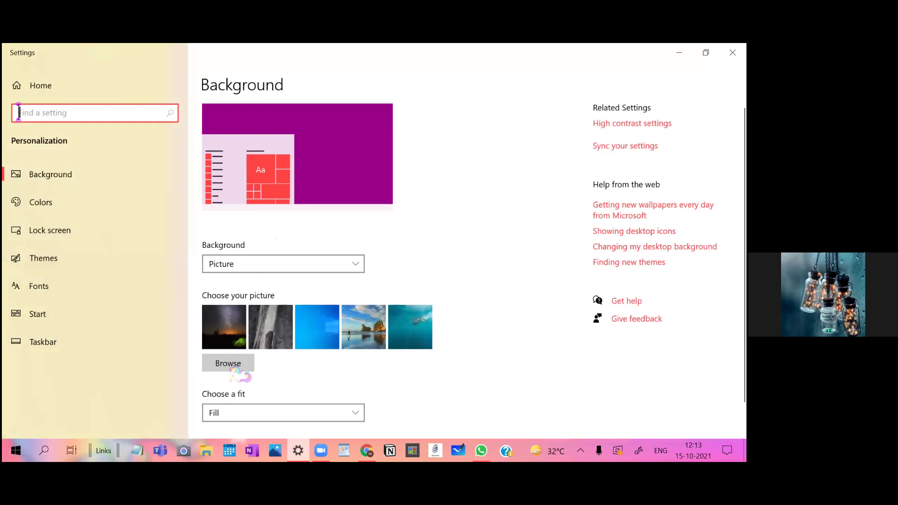
{"action": "left_click", "coordinate": [231, 363]}
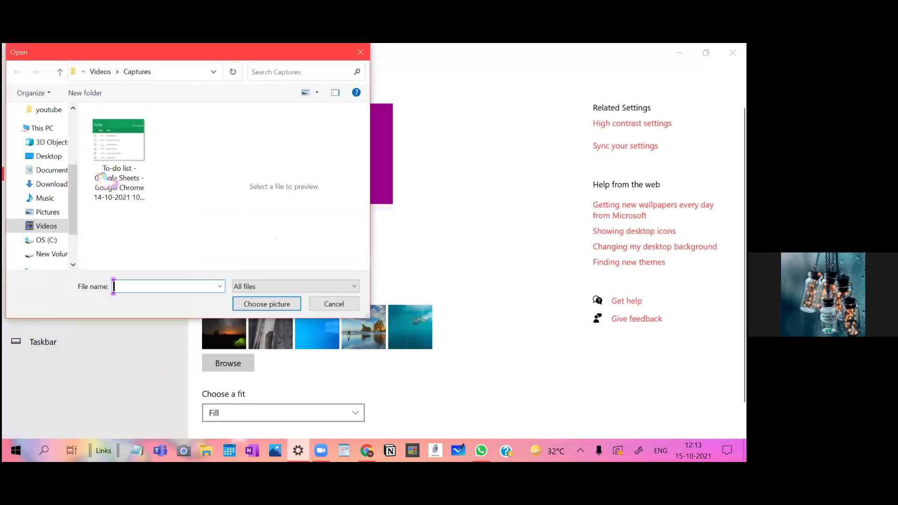
{"action": "mouse_move", "coordinate": [49, 184]}
{"action": "left_click", "coordinate": [65, 185]}
{"action": "left_click", "coordinate": [149, 127]}
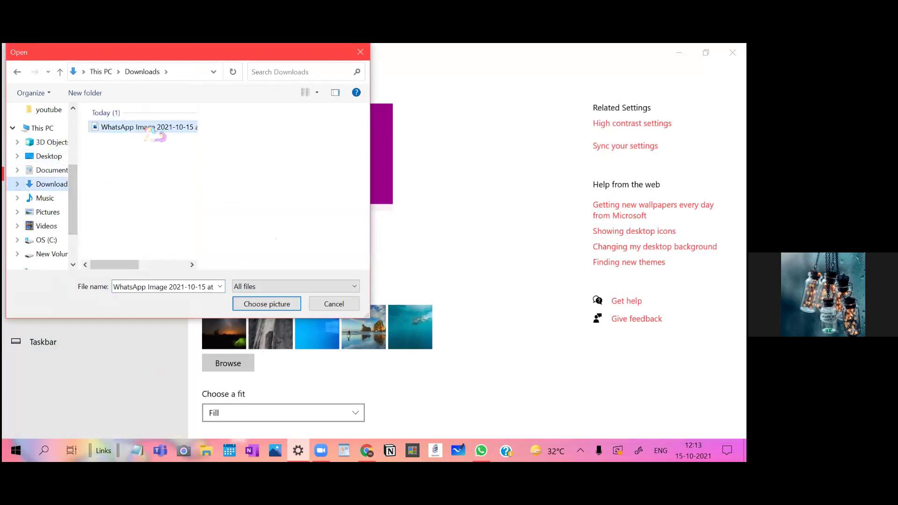
{"action": "left_click", "coordinate": [267, 304]}
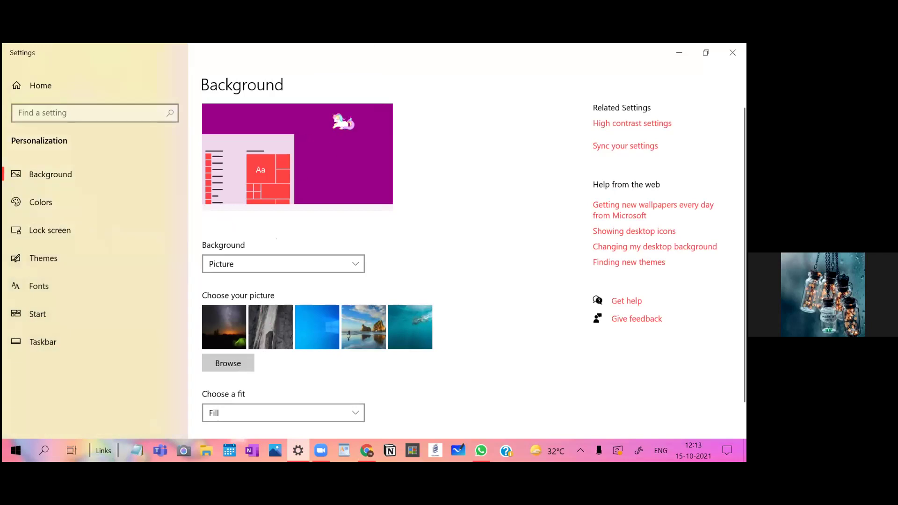
{"action": "key", "text": "super+d"}
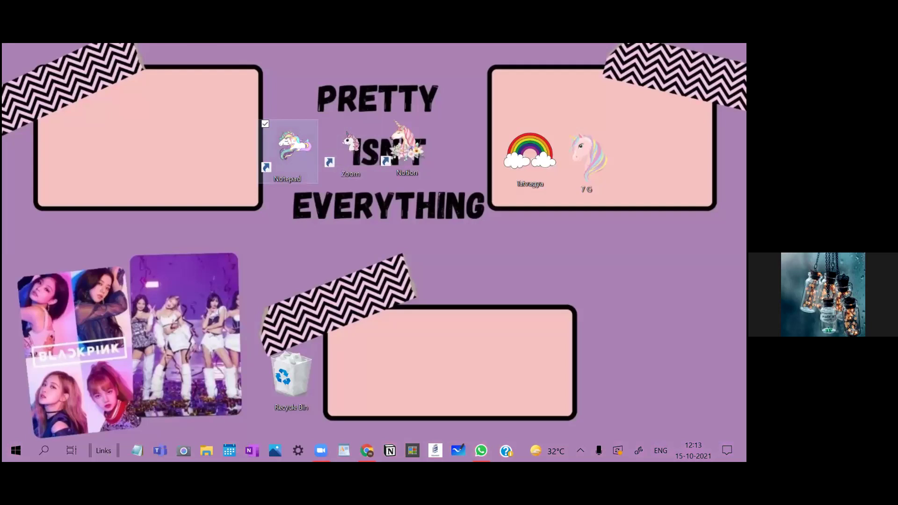
- Move the Notepad, Zoom and Notion icons into the top-left pink box
{"action": "left_click_drag", "start_coordinate": [291, 147], "coordinate": [182, 144]}
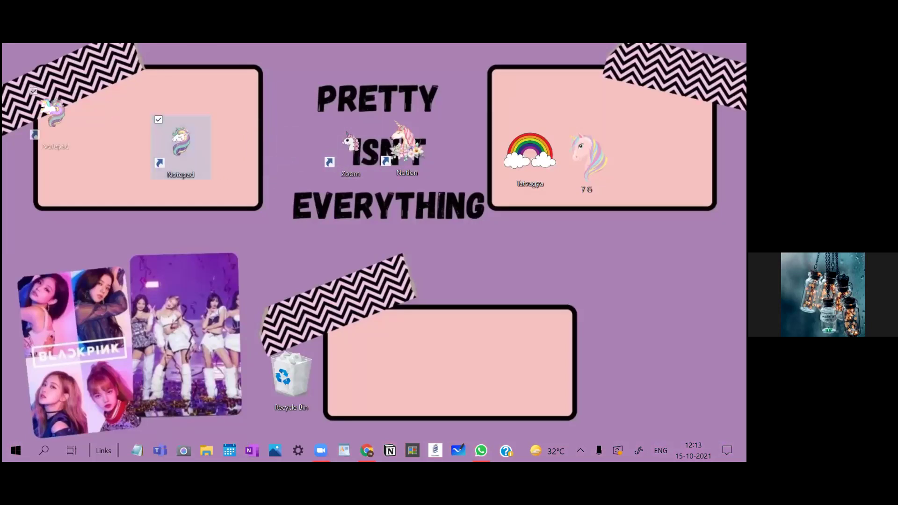
{"action": "left_click_drag", "start_coordinate": [181, 144], "coordinate": [68, 137]}
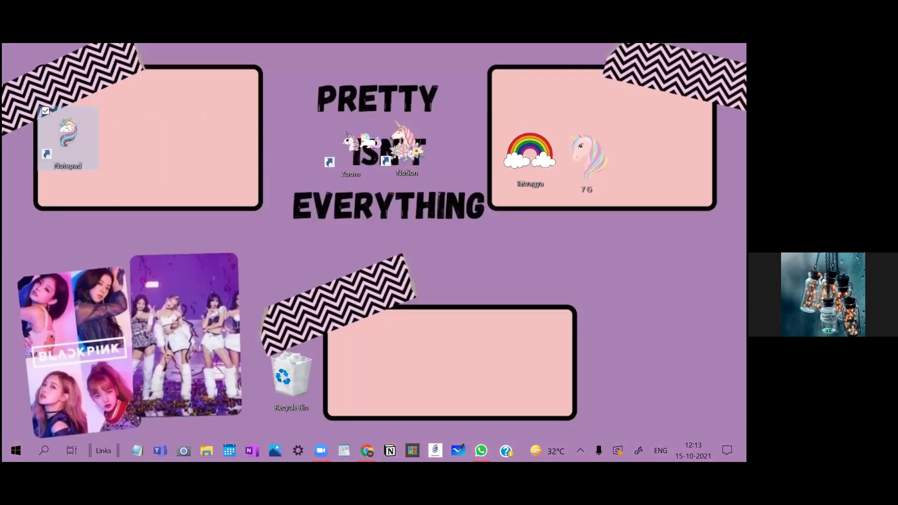
{"action": "left_click_drag", "start_coordinate": [351, 147], "coordinate": [134, 131]}
{"action": "left_click_drag", "start_coordinate": [407, 147], "coordinate": [219, 126]}
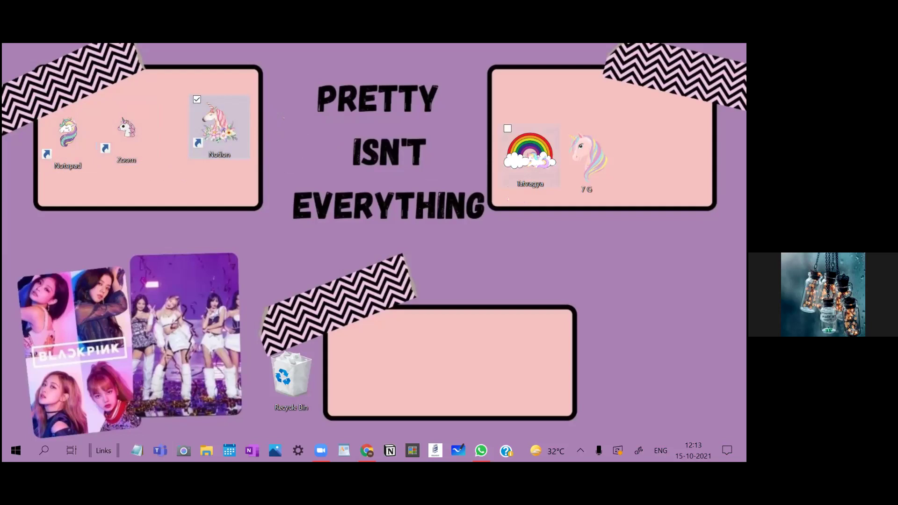
- Open and close the Recycle Bin, then bring the Chrome window back
{"action": "double_click", "coordinate": [291, 379]}
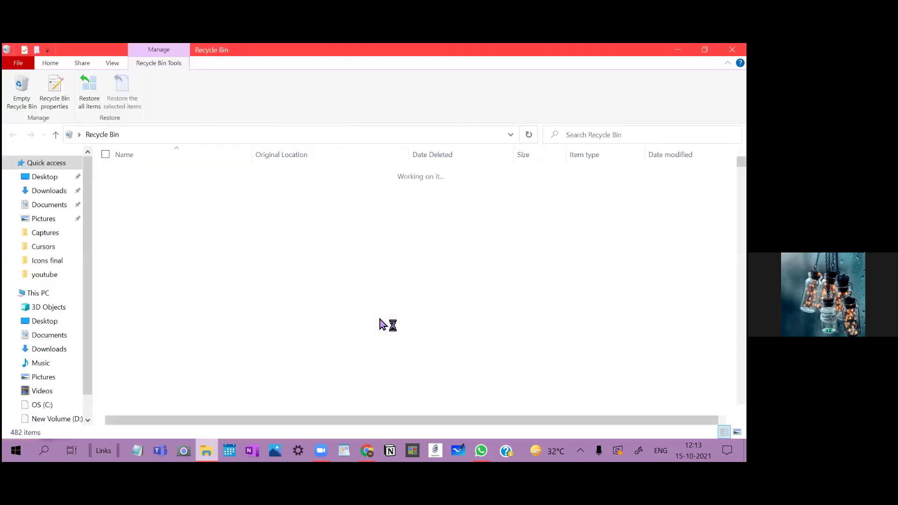
{"action": "key", "text": "alt+F4"}
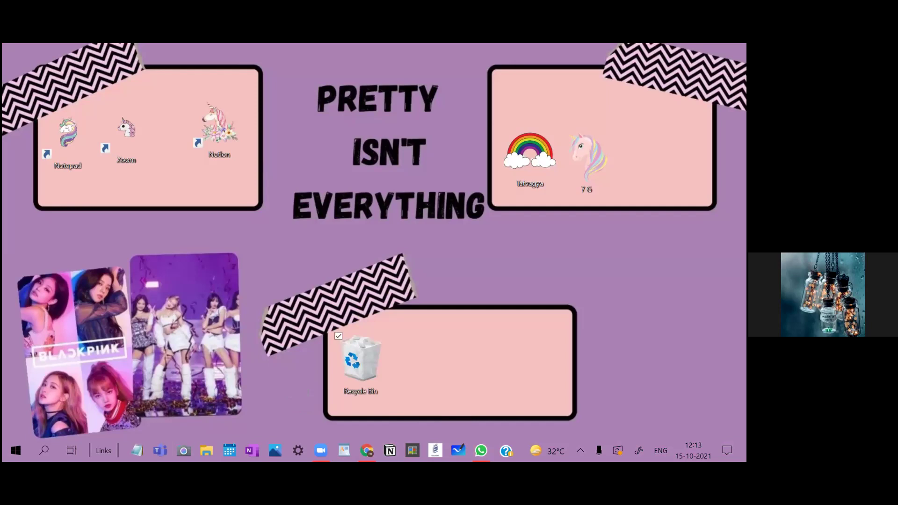
{"action": "left_click", "coordinate": [368, 451]}
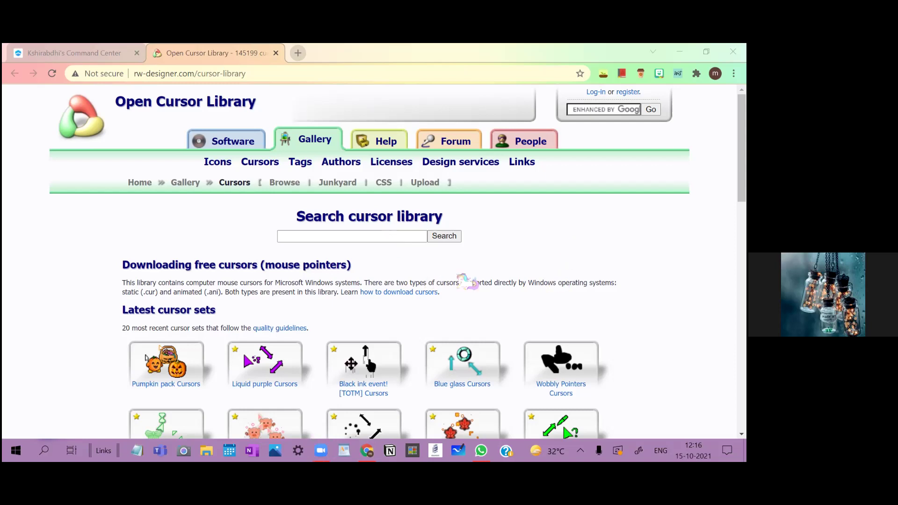
- Search the Open Cursor Library for 'blackpink' cursors
{"action": "left_click", "coordinate": [398, 235]}
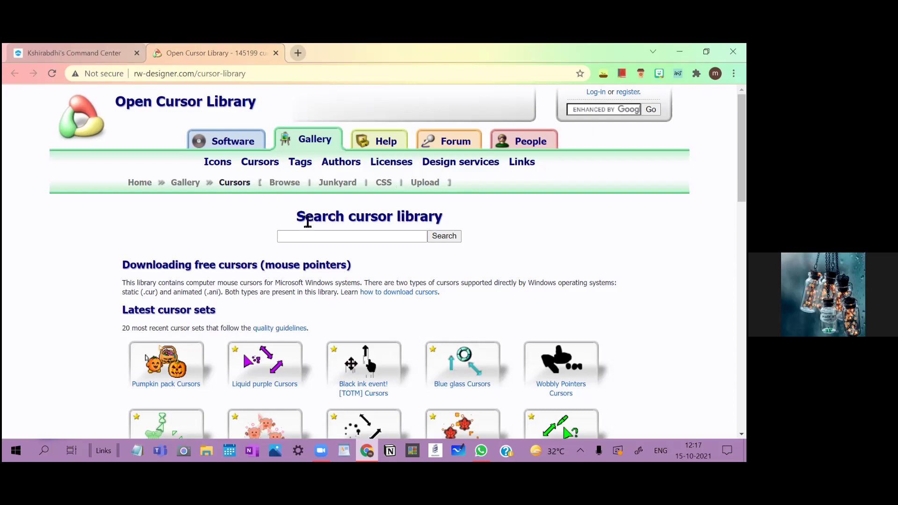
{"action": "left_click", "coordinate": [321, 236]}
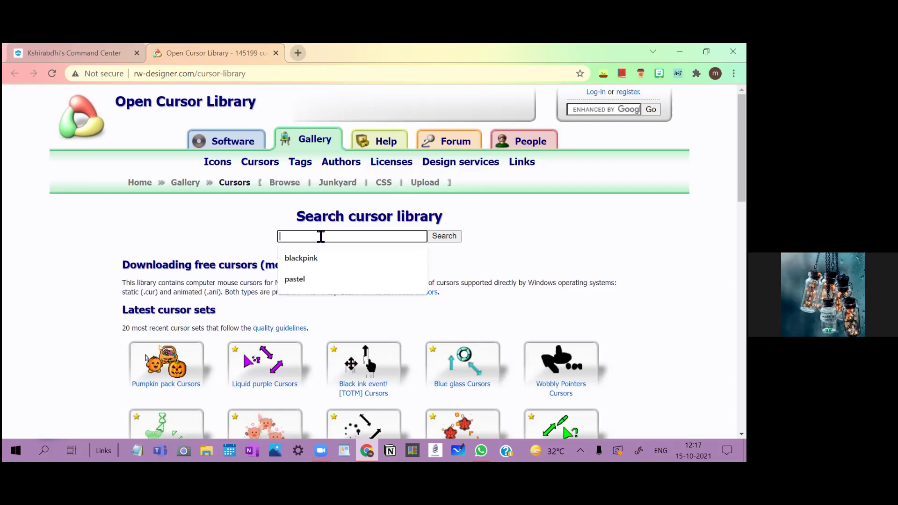
{"action": "type", "text": "blackpink"}
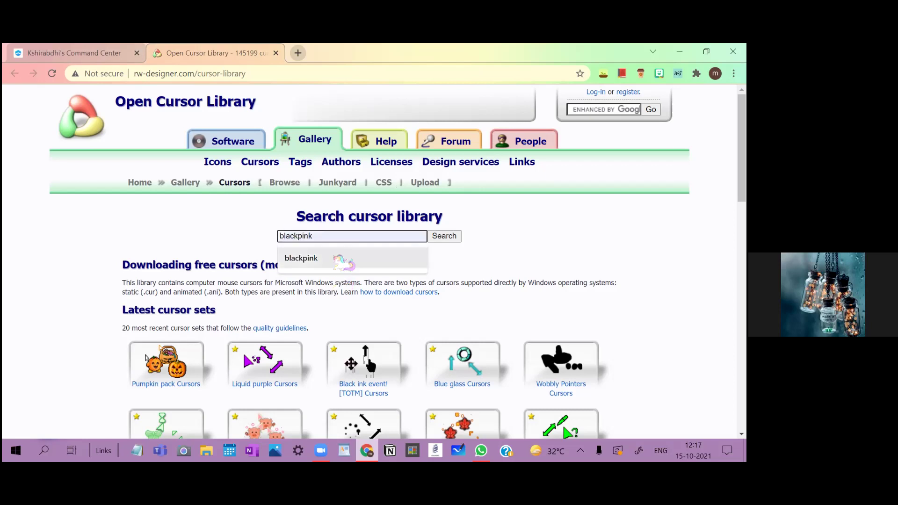
{"action": "left_click", "coordinate": [330, 259]}
{"action": "left_click", "coordinate": [444, 236]}
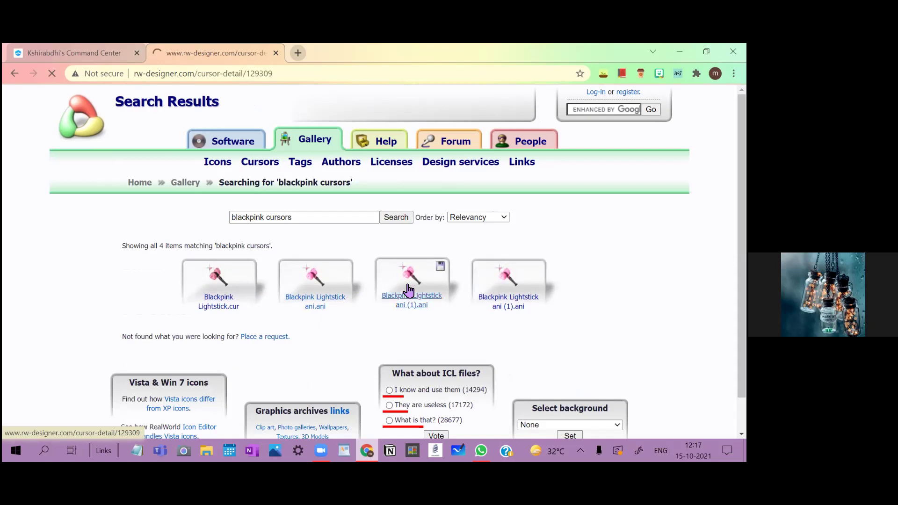
- Download Blackpink Lightstick ani (1).ani, then switch away from the browser
{"action": "left_click", "coordinate": [410, 288]}
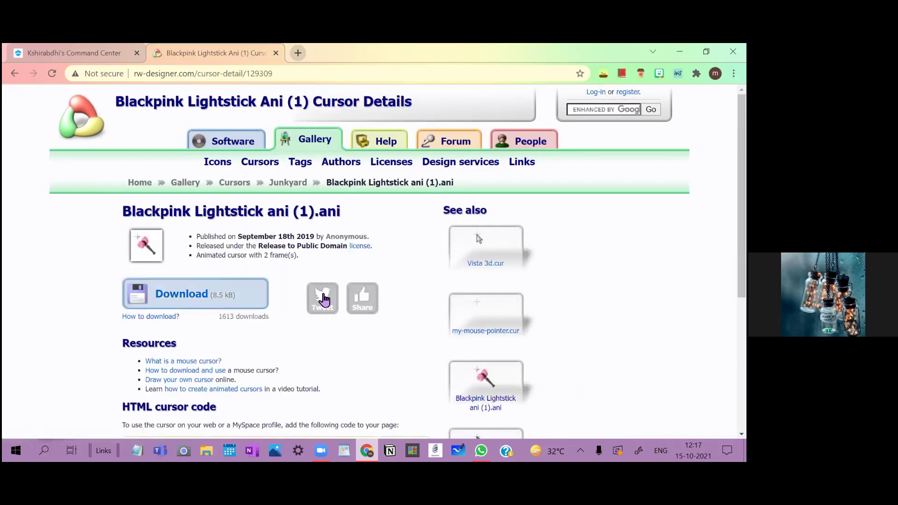
{"action": "left_click", "coordinate": [168, 298]}
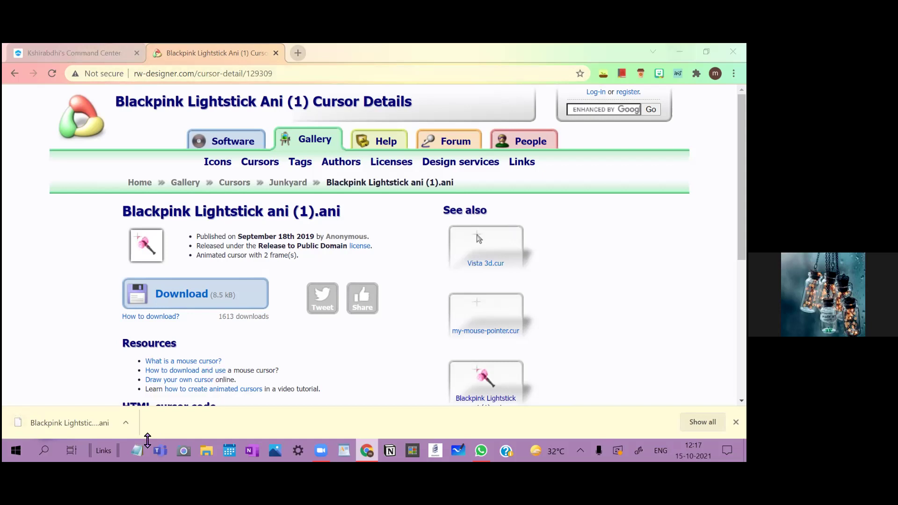
{"action": "left_click", "coordinate": [126, 423]}
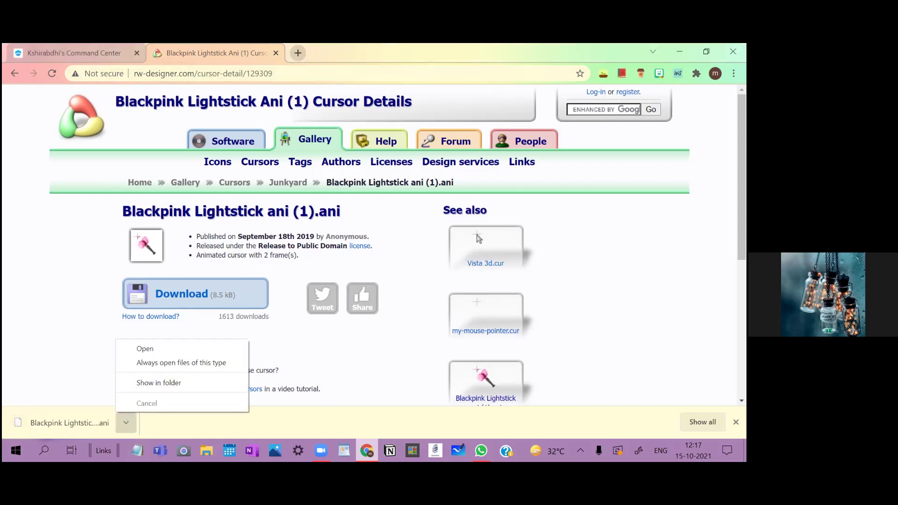
{"action": "key", "text": "Escape"}
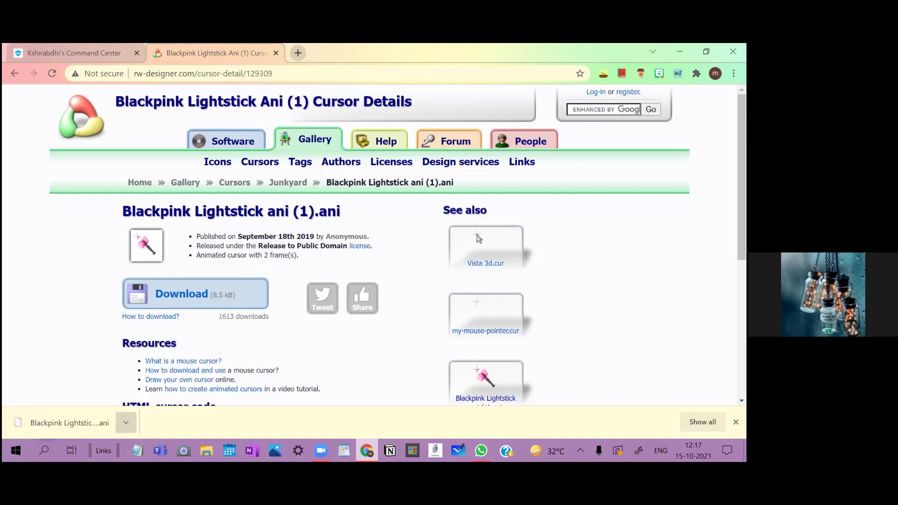
{"action": "key", "text": "alt+Tab"}
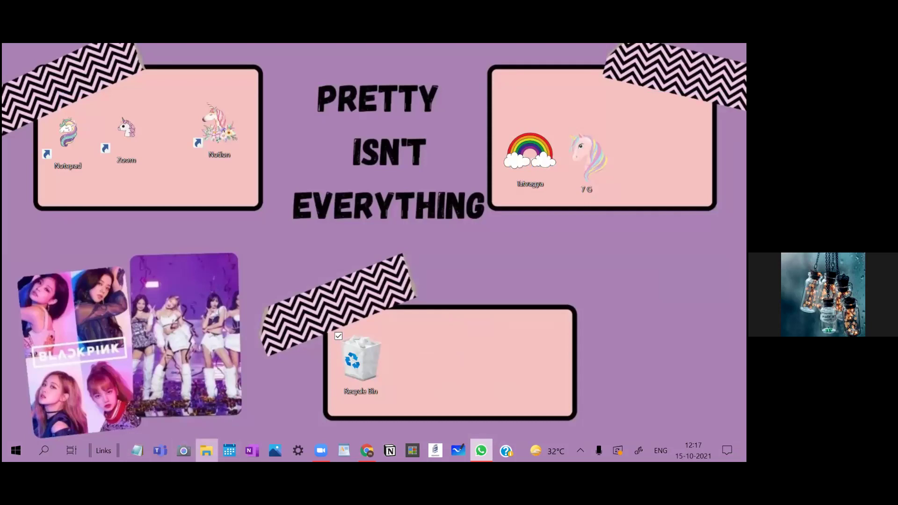
- Open Downloads in File Explorer and try opening the Blackpink Lightstick ani (1) file
{"action": "left_click", "coordinate": [206, 451]}
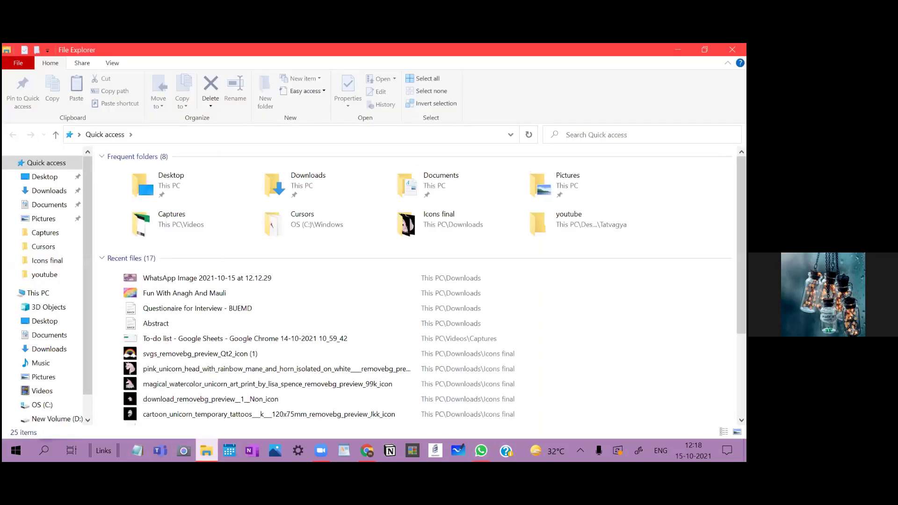
{"action": "left_click", "coordinate": [49, 191]}
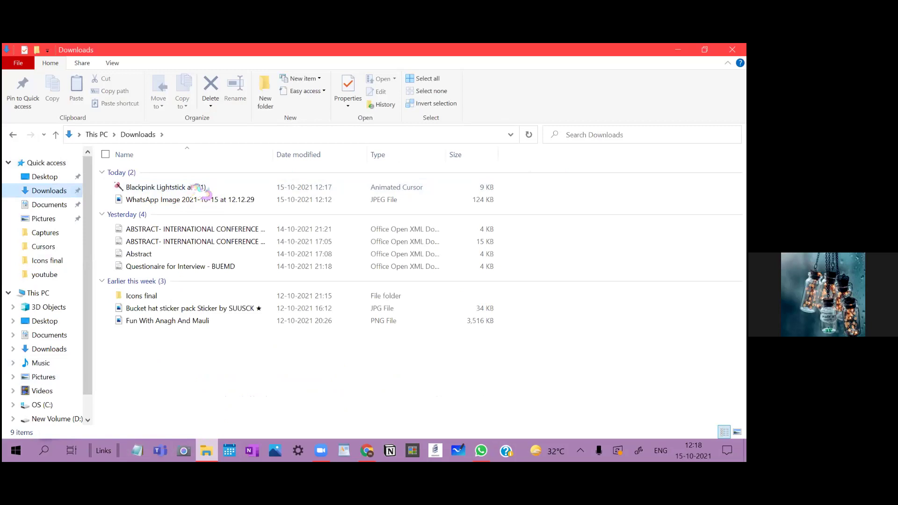
{"action": "double_click", "coordinate": [198, 188]}
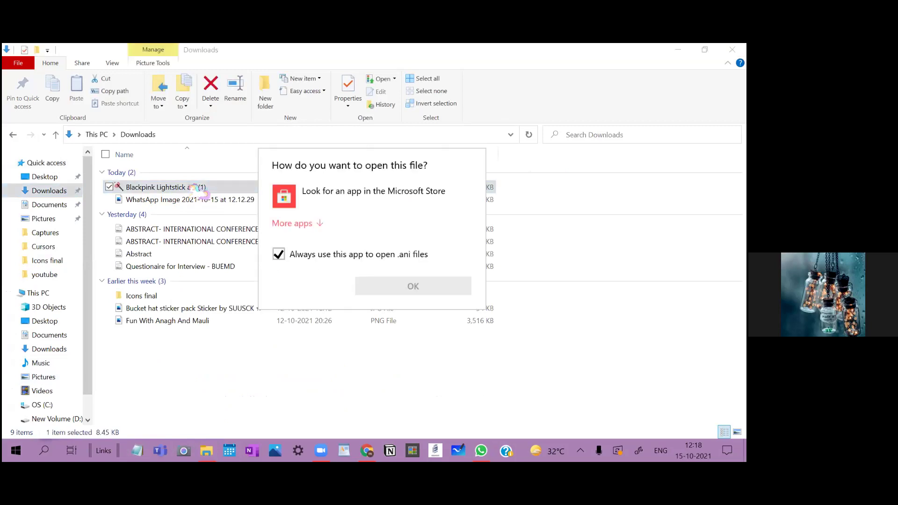
{"action": "key", "text": "Escape"}
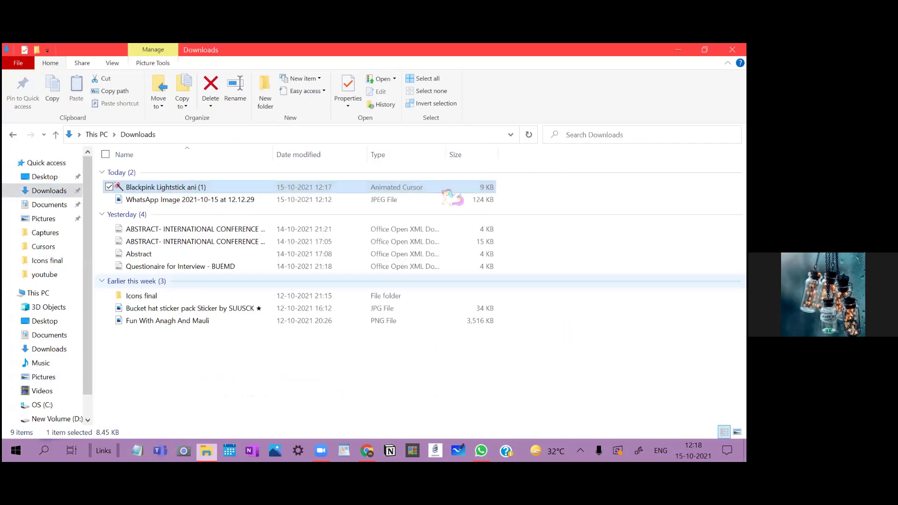
- Retry opening the lightstick cursor file, dismissing the open-with prompt each time
{"action": "left_click", "coordinate": [199, 188]}
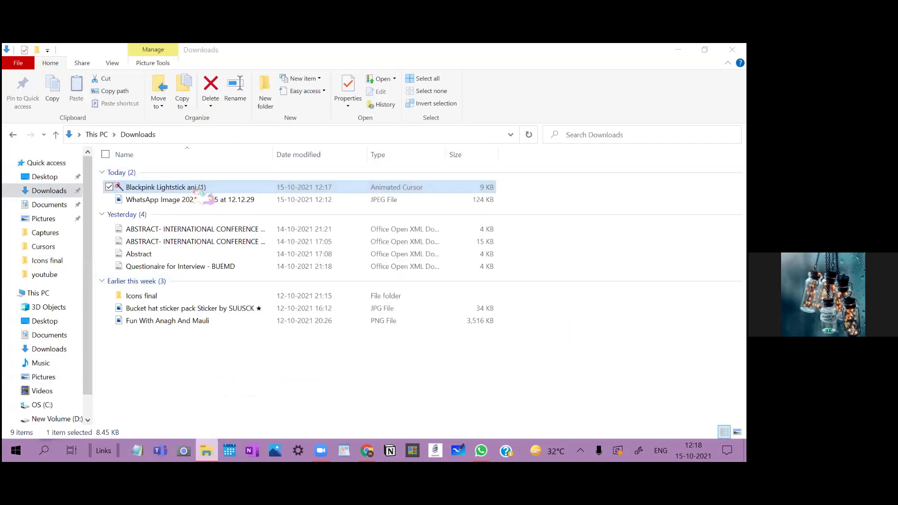
{"action": "double_click", "coordinate": [198, 187]}
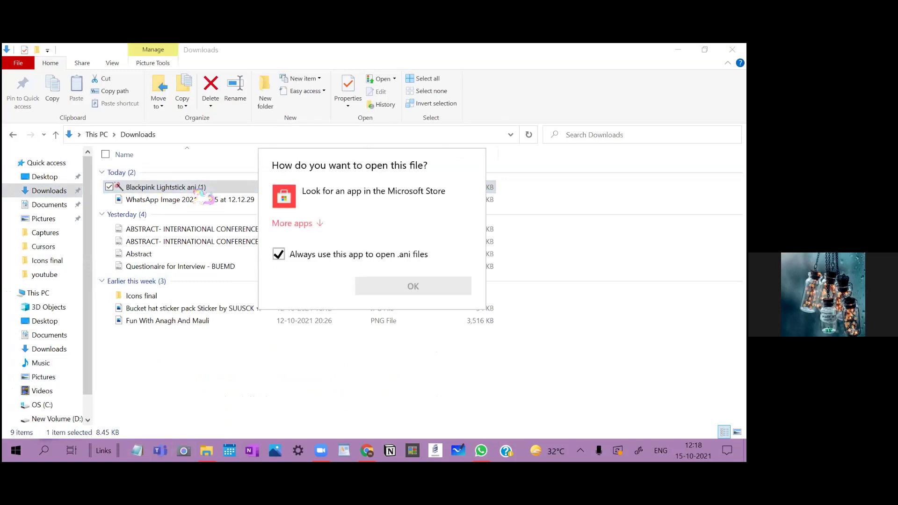
{"action": "left_click", "coordinate": [207, 199]}
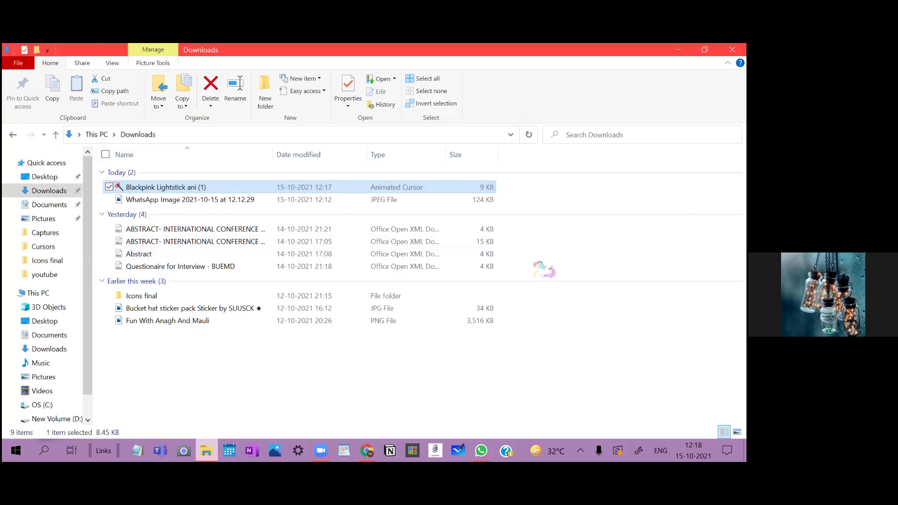
{"action": "left_click_drag", "start_coordinate": [199, 186], "coordinate": [238, 190]}
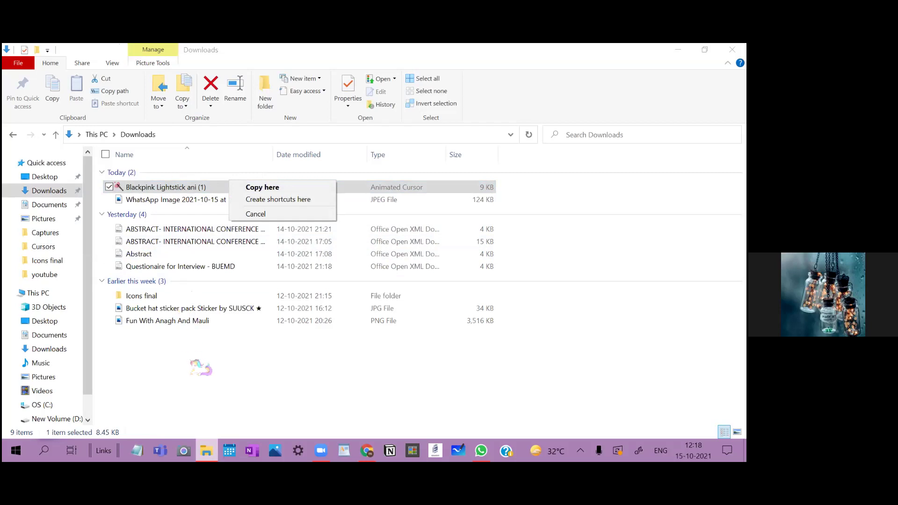
{"action": "double_click", "coordinate": [217, 187]}
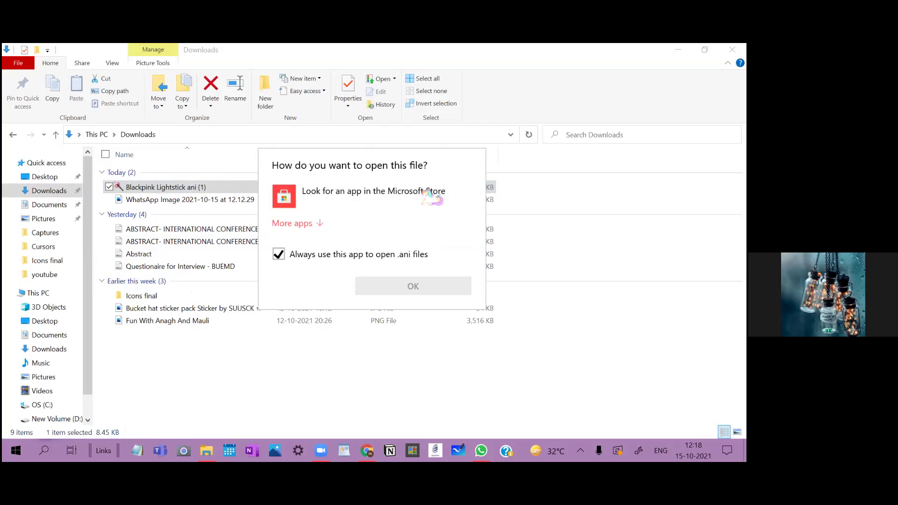
{"action": "left_click", "coordinate": [440, 347]}
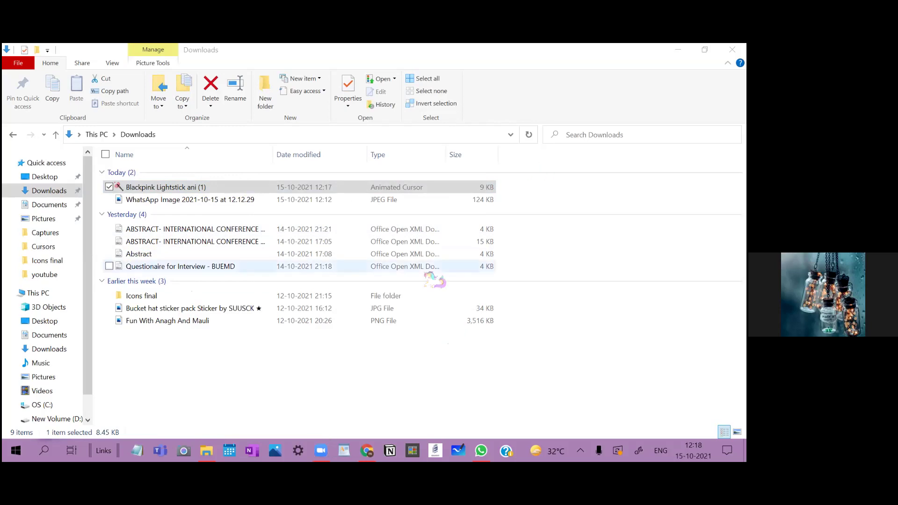
- Cut the Blackpink Lightstick ani (1) file from Downloads
{"action": "right_click", "coordinate": [467, 187]}
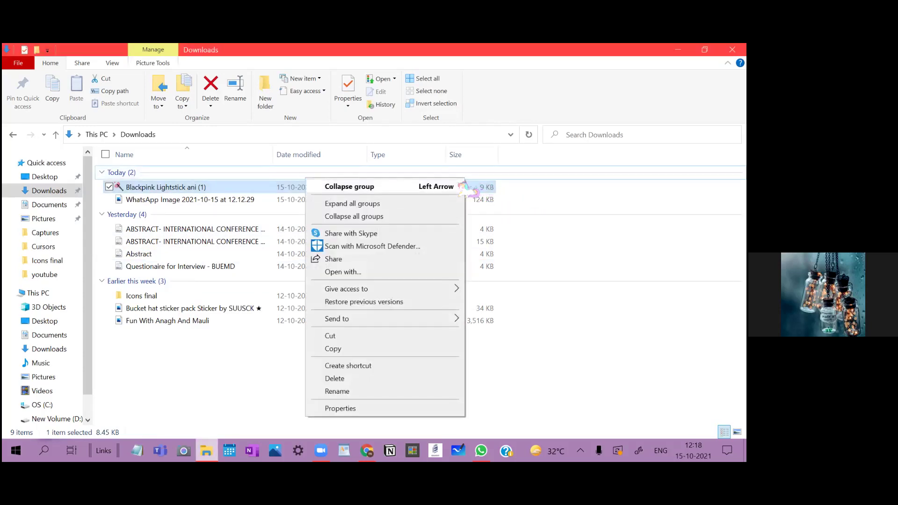
{"action": "left_click", "coordinate": [384, 336]}
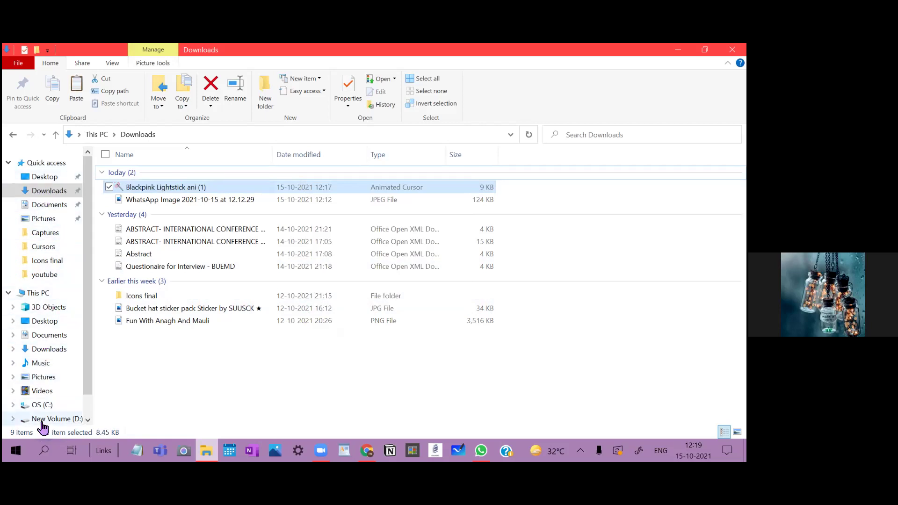
{"action": "mouse_move", "coordinate": [49, 335]}
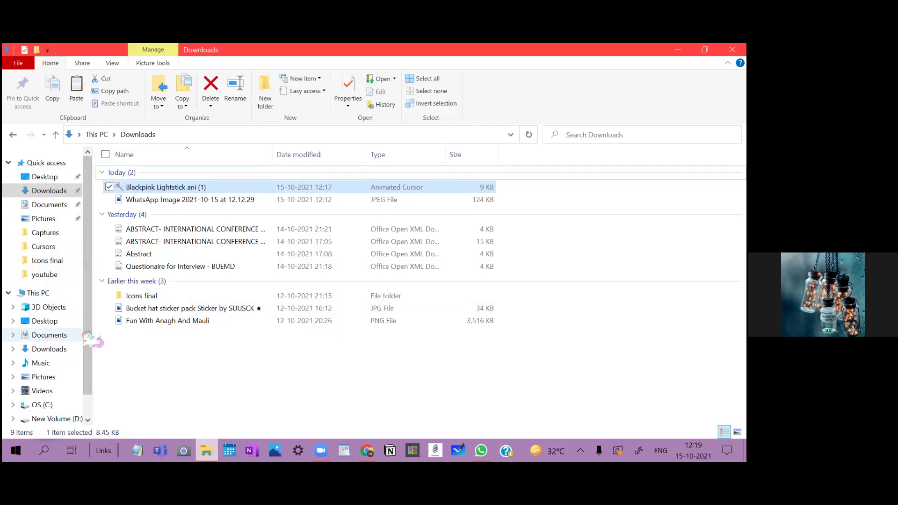
{"action": "mouse_move", "coordinate": [83, 350]}
{"action": "left_mouse_down"}
{"action": "mouse_move", "coordinate": [94, 353]}
{"action": "mouse_move", "coordinate": [84, 363]}
{"action": "mouse_move", "coordinate": [81, 341]}
{"action": "mouse_move", "coordinate": [176, 218]}
{"action": "left_mouse_up"}
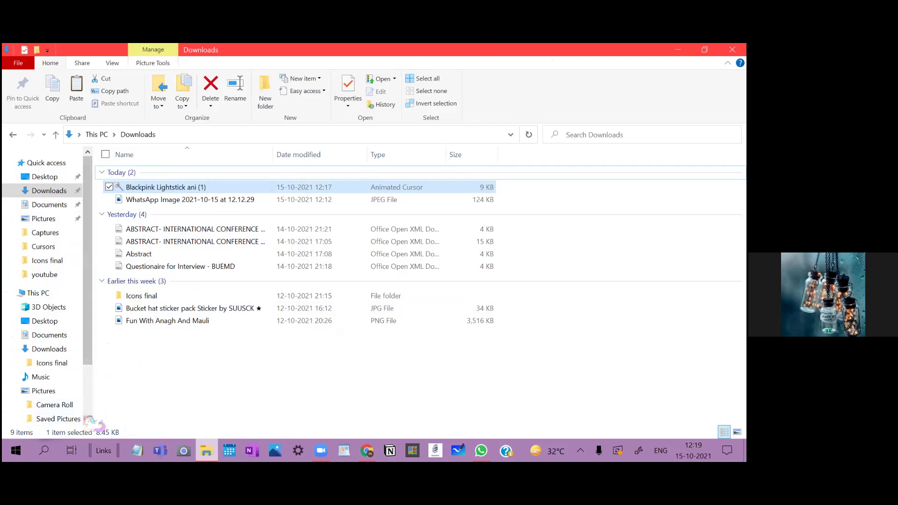
{"action": "scroll", "coordinate": [91, 421], "scroll_direction": "down", "scroll_amount": 3}
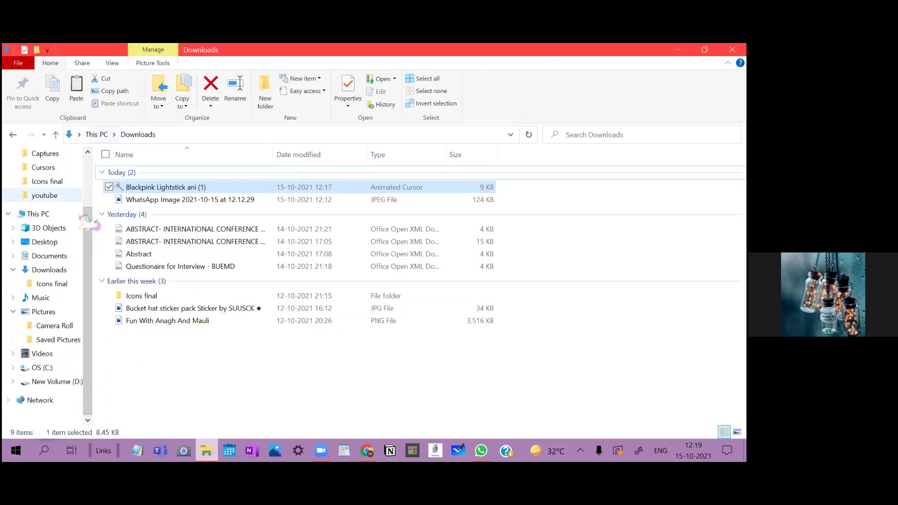
- Navigate through This PC > OS (C:) > Windows into the Cursors folder
{"action": "left_click", "coordinate": [96, 134]}
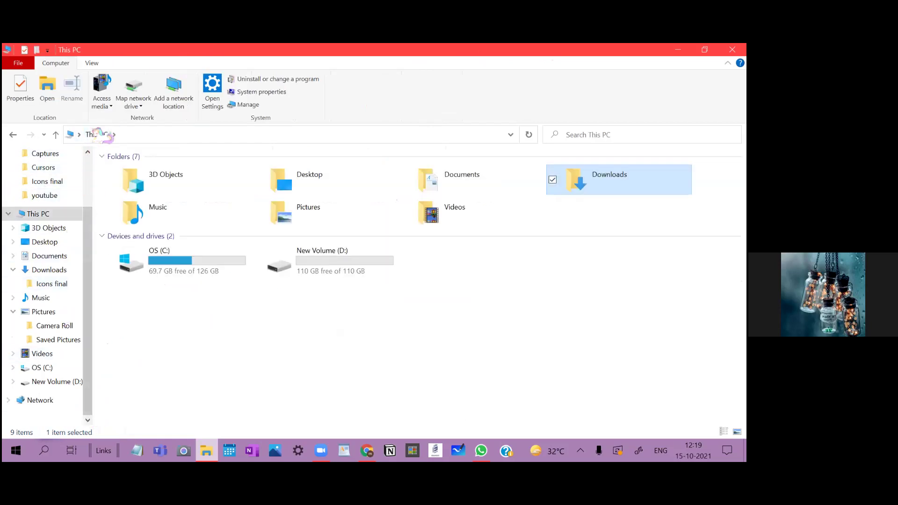
{"action": "left_click", "coordinate": [56, 381]}
{"action": "left_click", "coordinate": [42, 368]}
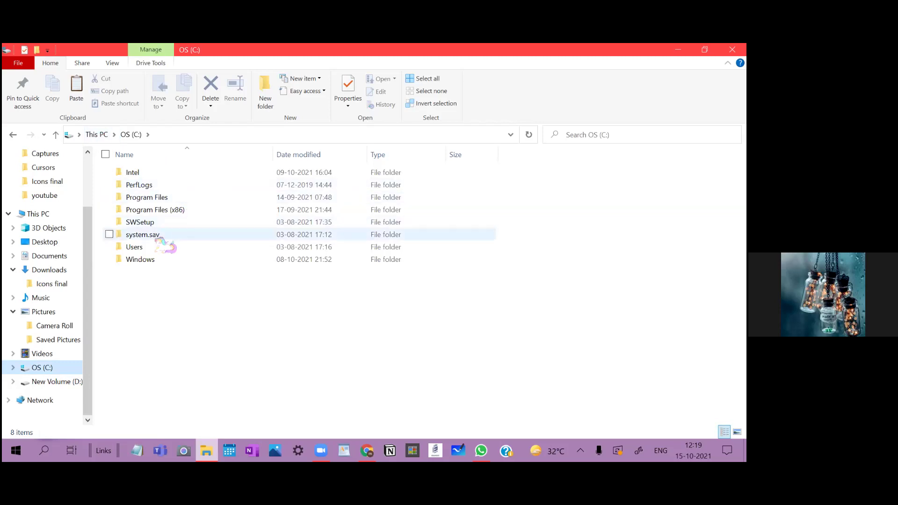
{"action": "double_click", "coordinate": [139, 259]}
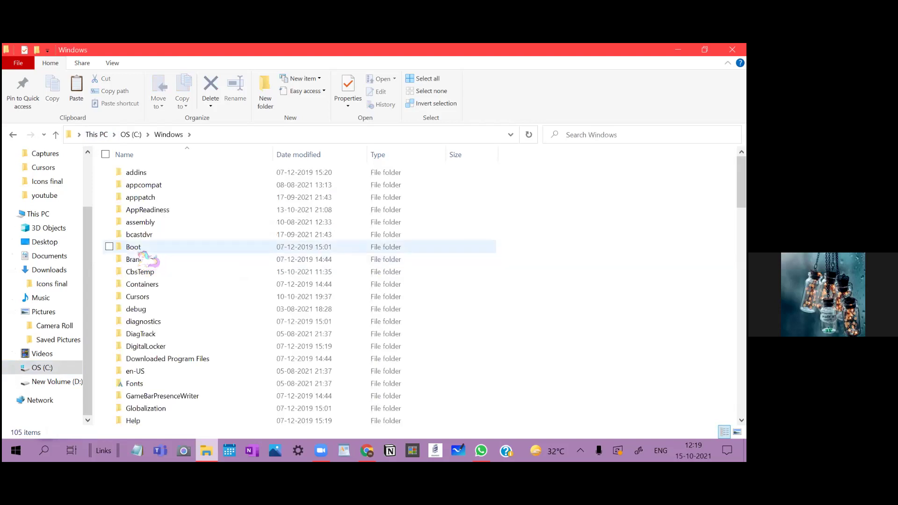
{"action": "left_click", "coordinate": [139, 297]}
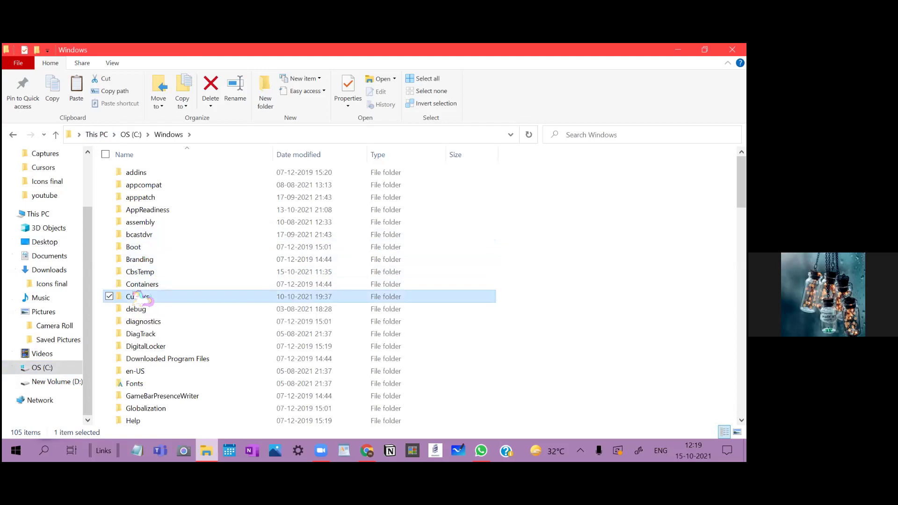
{"action": "left_click", "coordinate": [143, 297]}
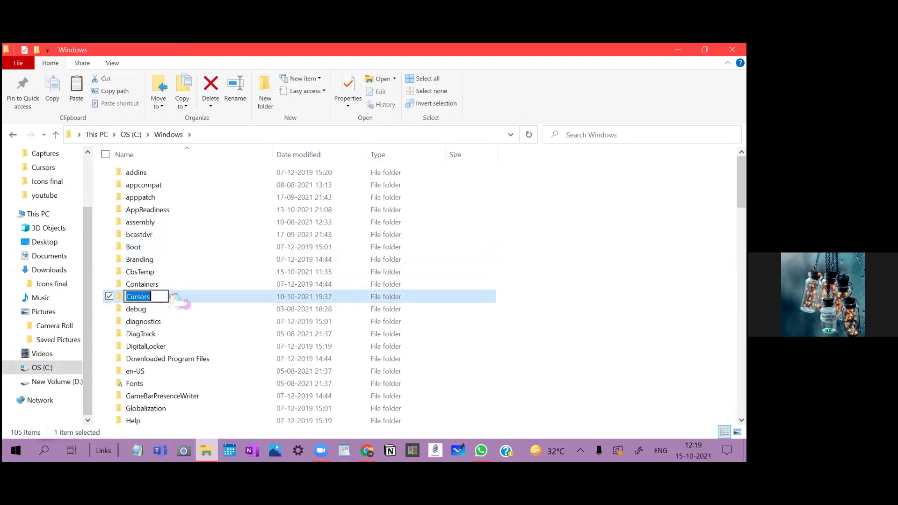
{"action": "left_click", "coordinate": [196, 298]}
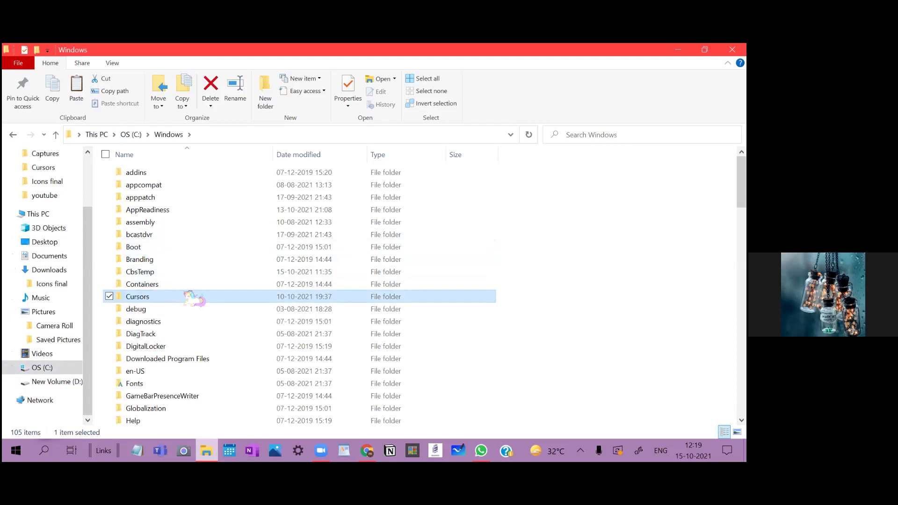
{"action": "key", "text": "F2"}
{"action": "double_click", "coordinate": [197, 298]}
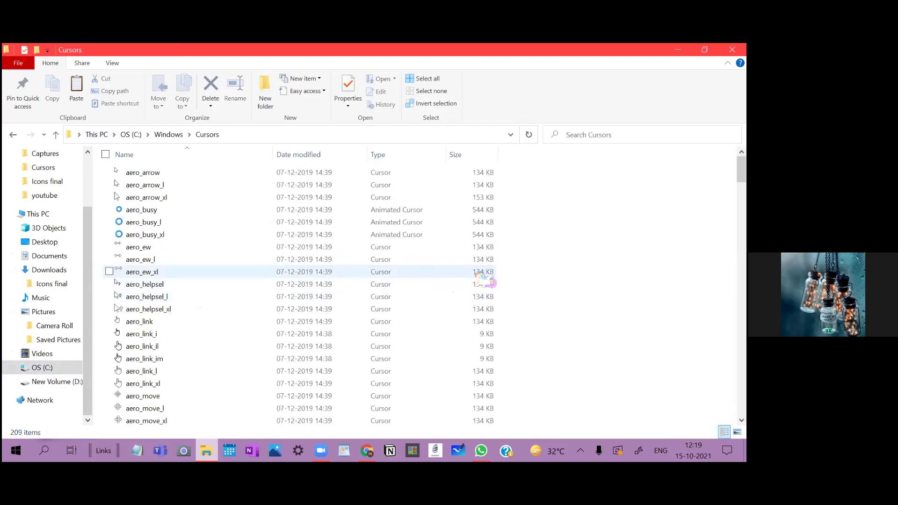
- Paste the lightstick cursor into Cursors, replacing the existing file, and close Explorer
{"action": "right_click", "coordinate": [551, 273]}
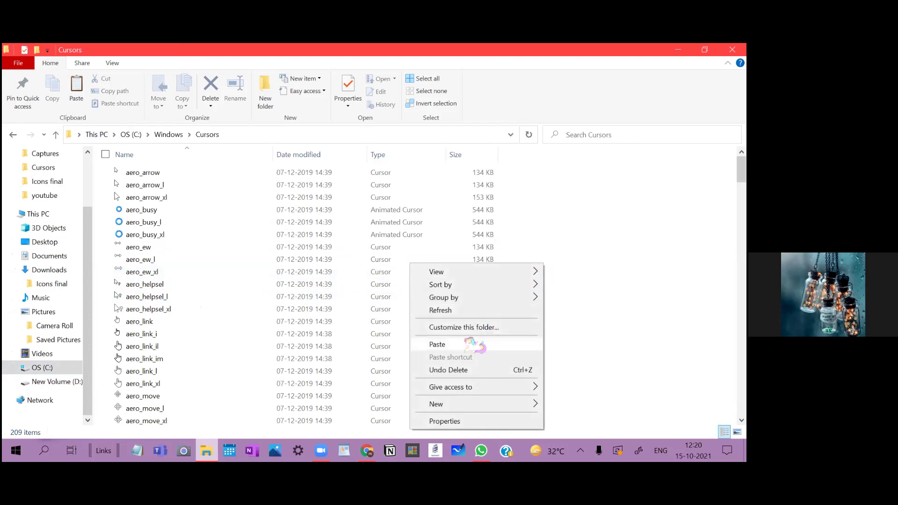
{"action": "left_click", "coordinate": [437, 344]}
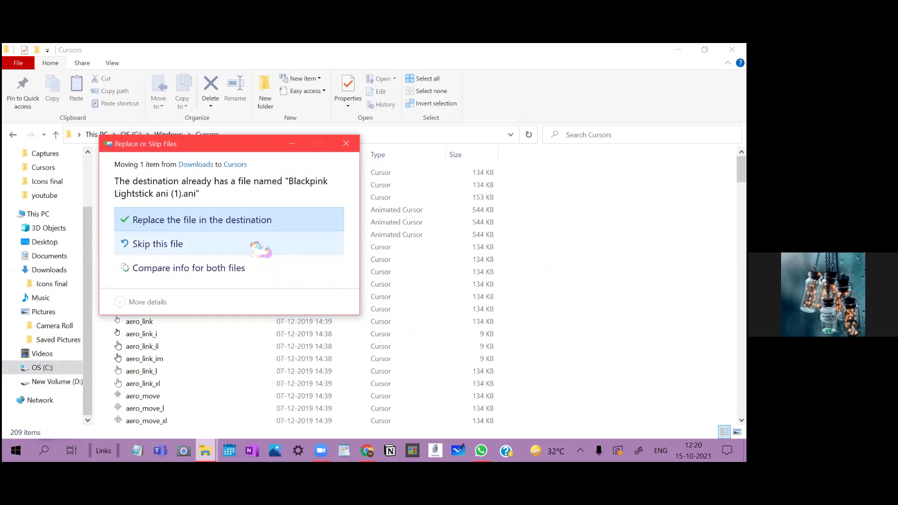
{"action": "left_click", "coordinate": [260, 248]}
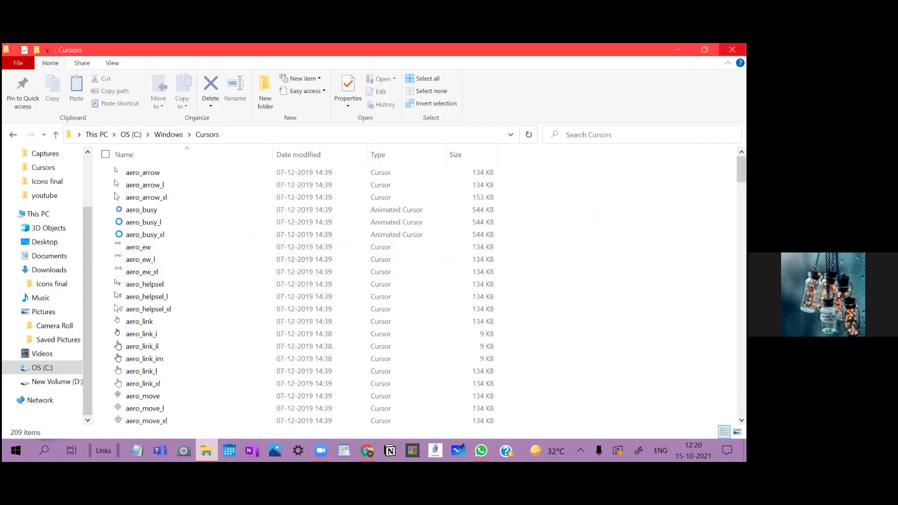
{"action": "left_click", "coordinate": [733, 50]}
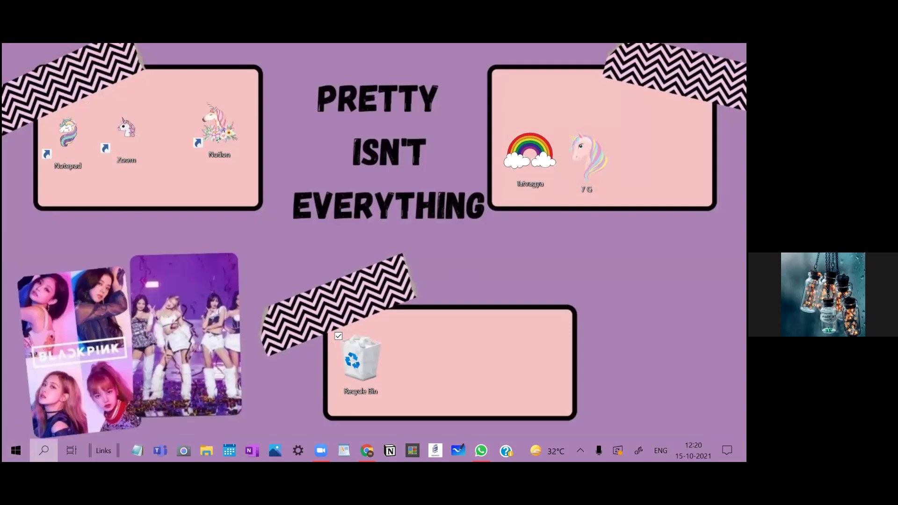
- Search Windows for 'mouse' and open Mouse settings
{"action": "left_click", "coordinate": [44, 451]}
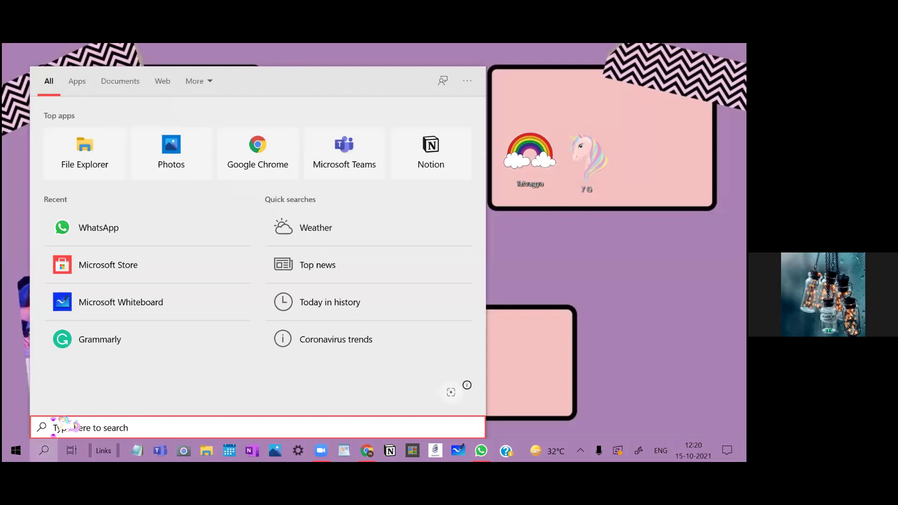
{"action": "type", "text": "mou"}
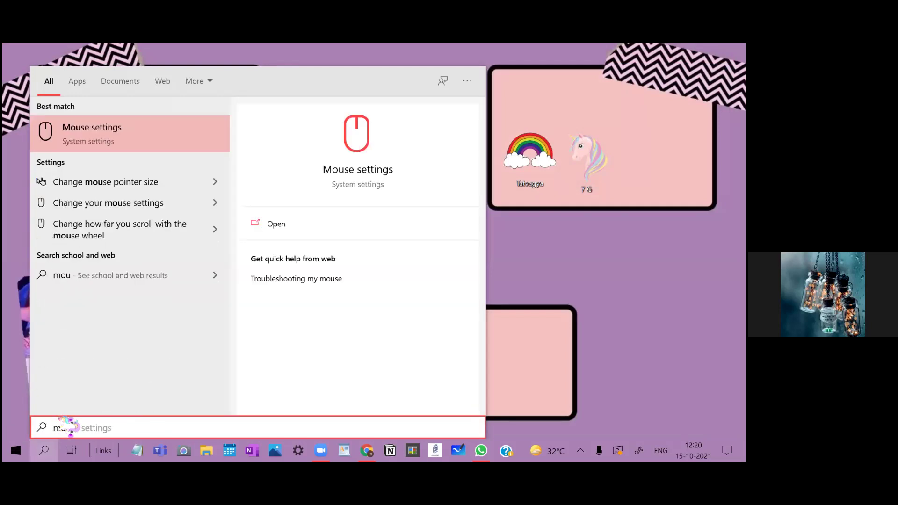
{"action": "left_click", "coordinate": [162, 143]}
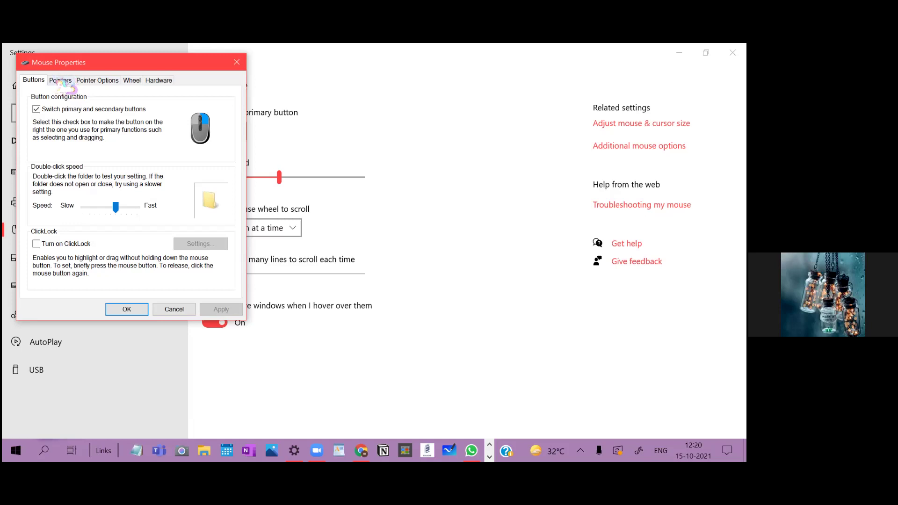
- Set the Normal Select pointer to Blackpink Lightstick ani (1), then Apply and OK
{"action": "left_click", "coordinate": [61, 81]}
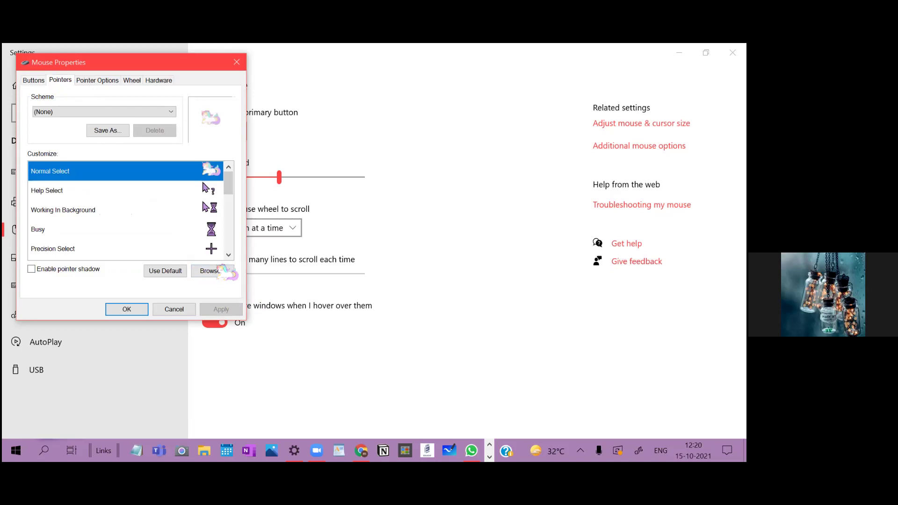
{"action": "left_click", "coordinate": [210, 269]}
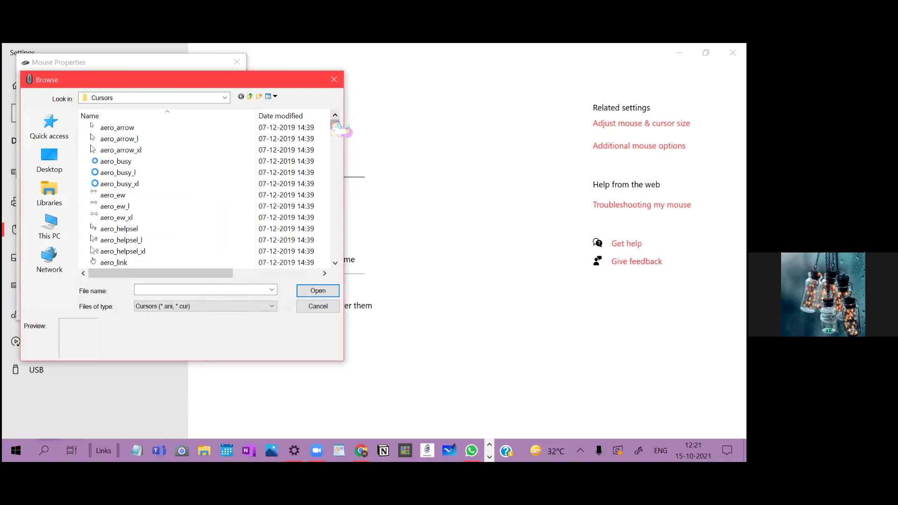
{"action": "left_click_drag", "start_coordinate": [335, 127], "coordinate": [336, 171]}
{"action": "scroll", "coordinate": [316, 151], "scroll_direction": "down", "scroll_amount": 3}
{"action": "scroll", "coordinate": [315, 151], "scroll_direction": "up", "scroll_amount": 3}
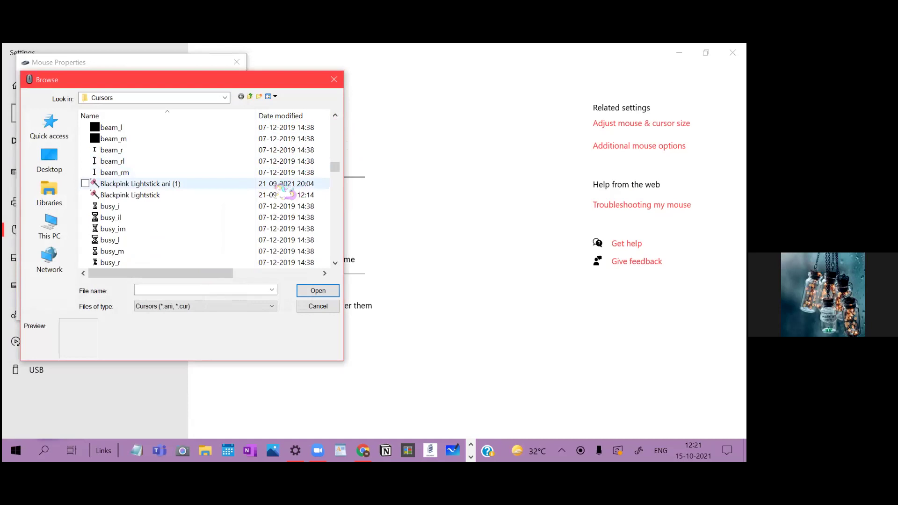
{"action": "left_click", "coordinate": [276, 184]}
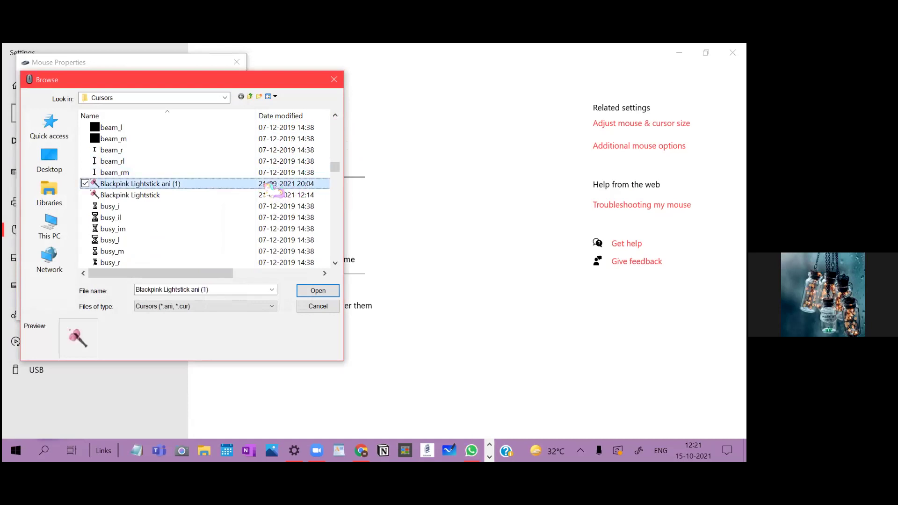
{"action": "left_click", "coordinate": [317, 290]}
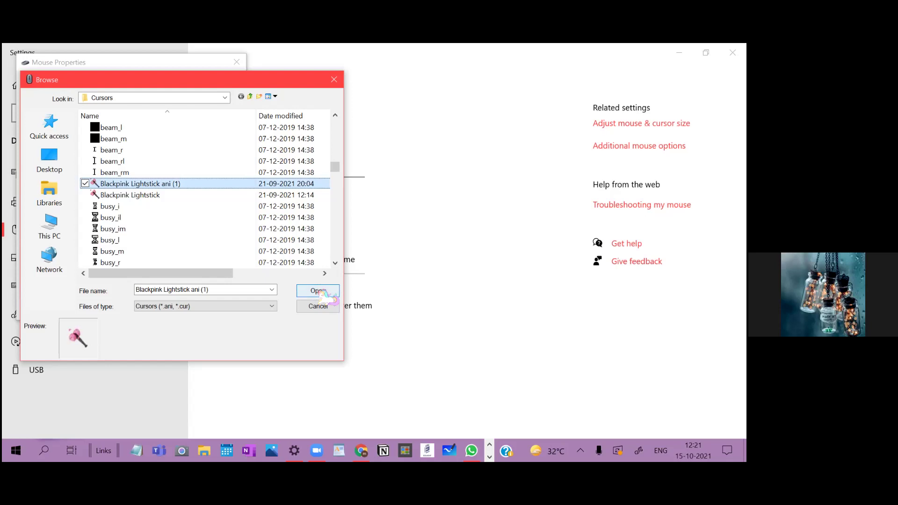
{"action": "left_click", "coordinate": [318, 291]}
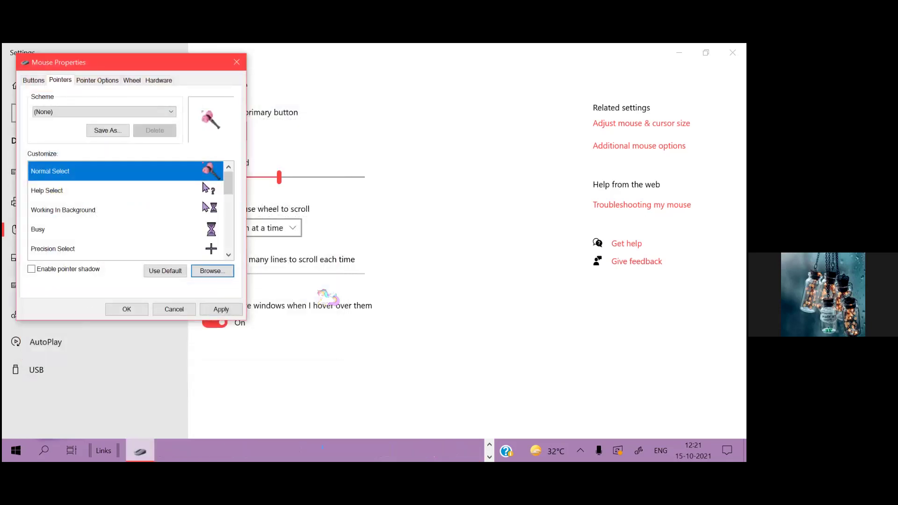
{"action": "left_click", "coordinate": [220, 309]}
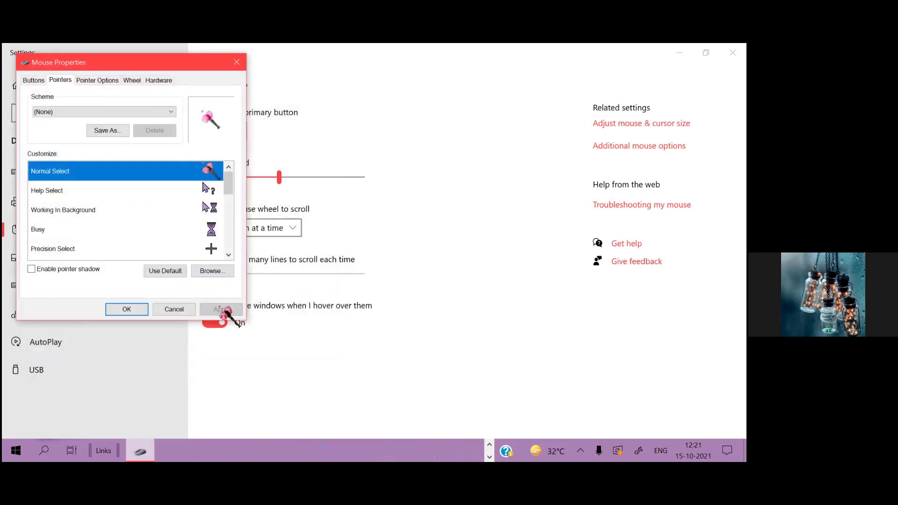
{"action": "left_click", "coordinate": [126, 310]}
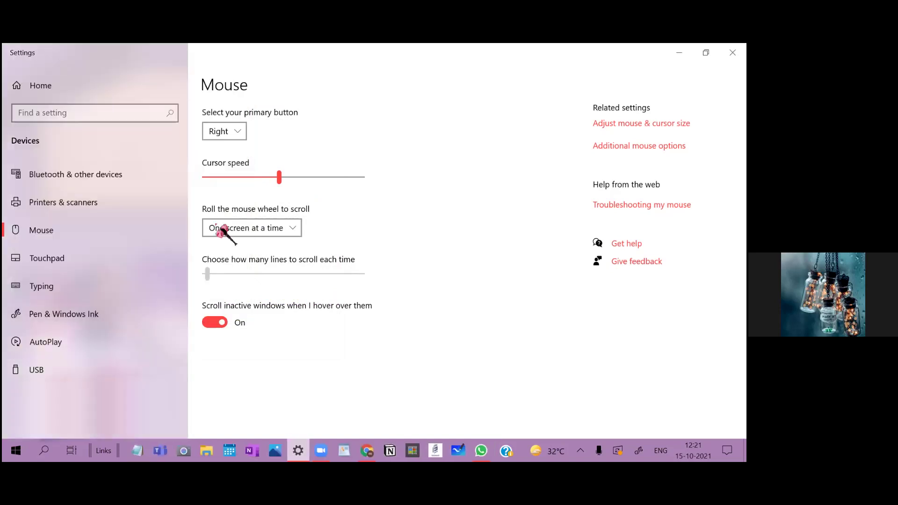